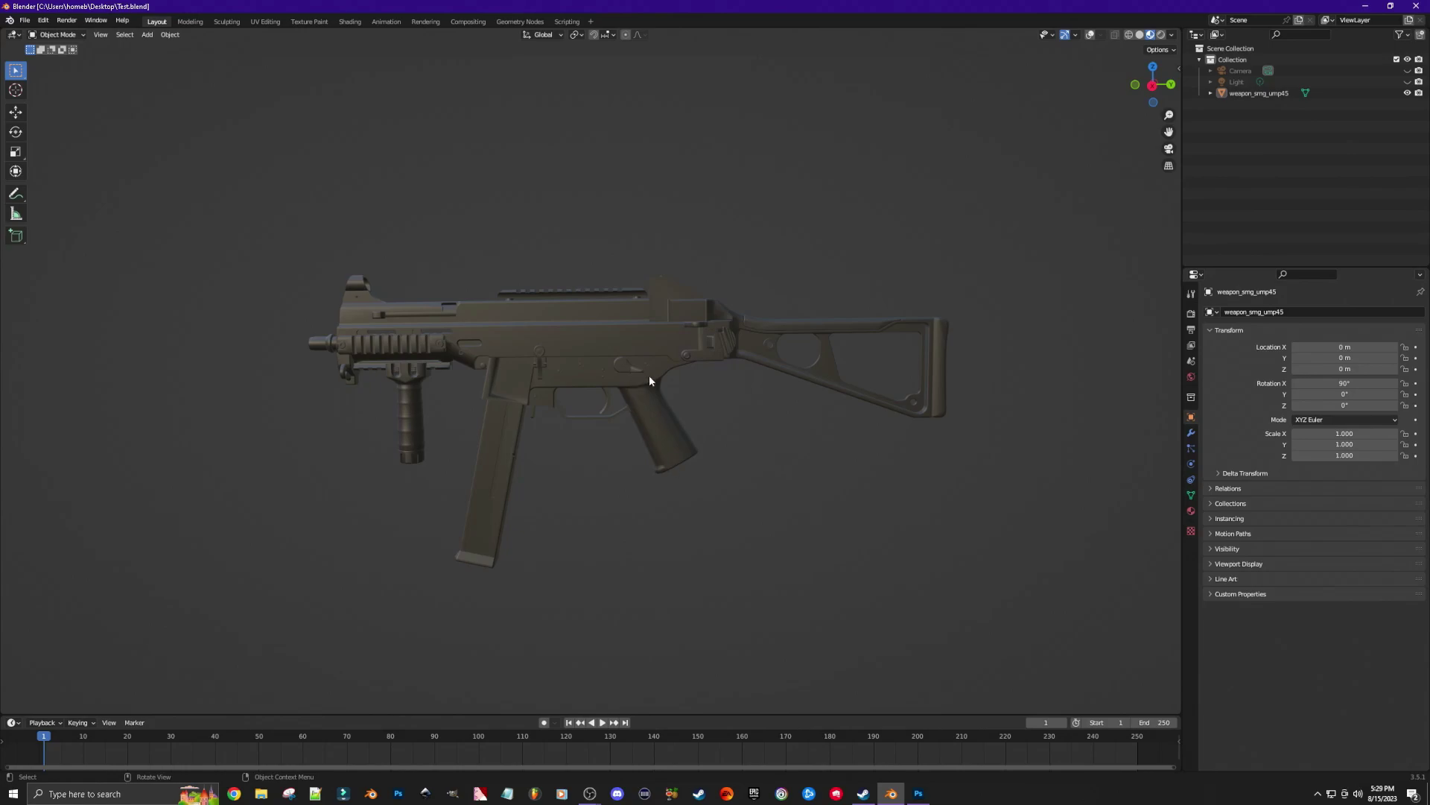
- Switch to the Texture Paint workspace and send the side view out for Quick Edit at 2048 px
{"action": "left_click", "coordinate": [308, 22]}
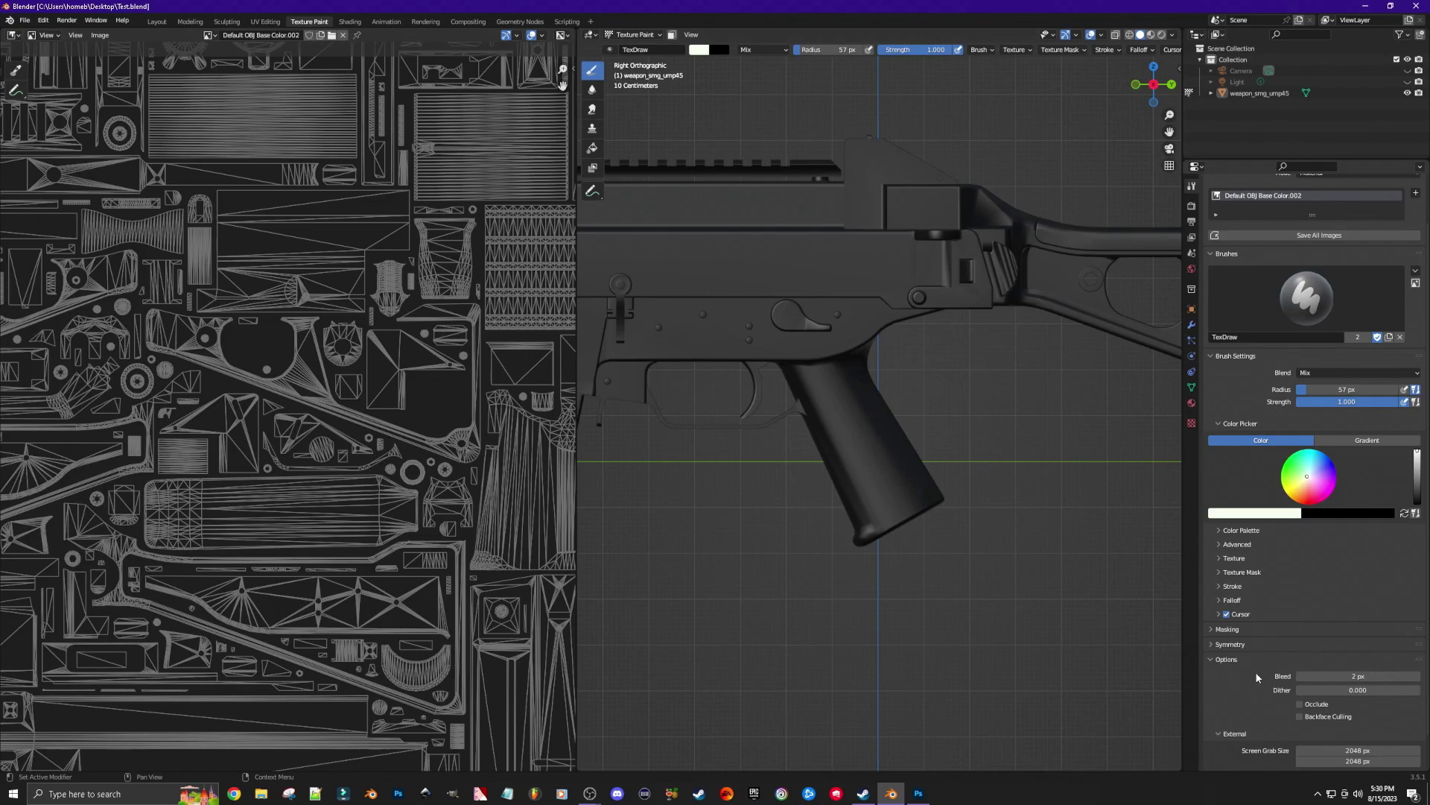
{"action": "scroll", "coordinate": [1254, 672], "scroll_direction": "down", "scroll_amount": 2}
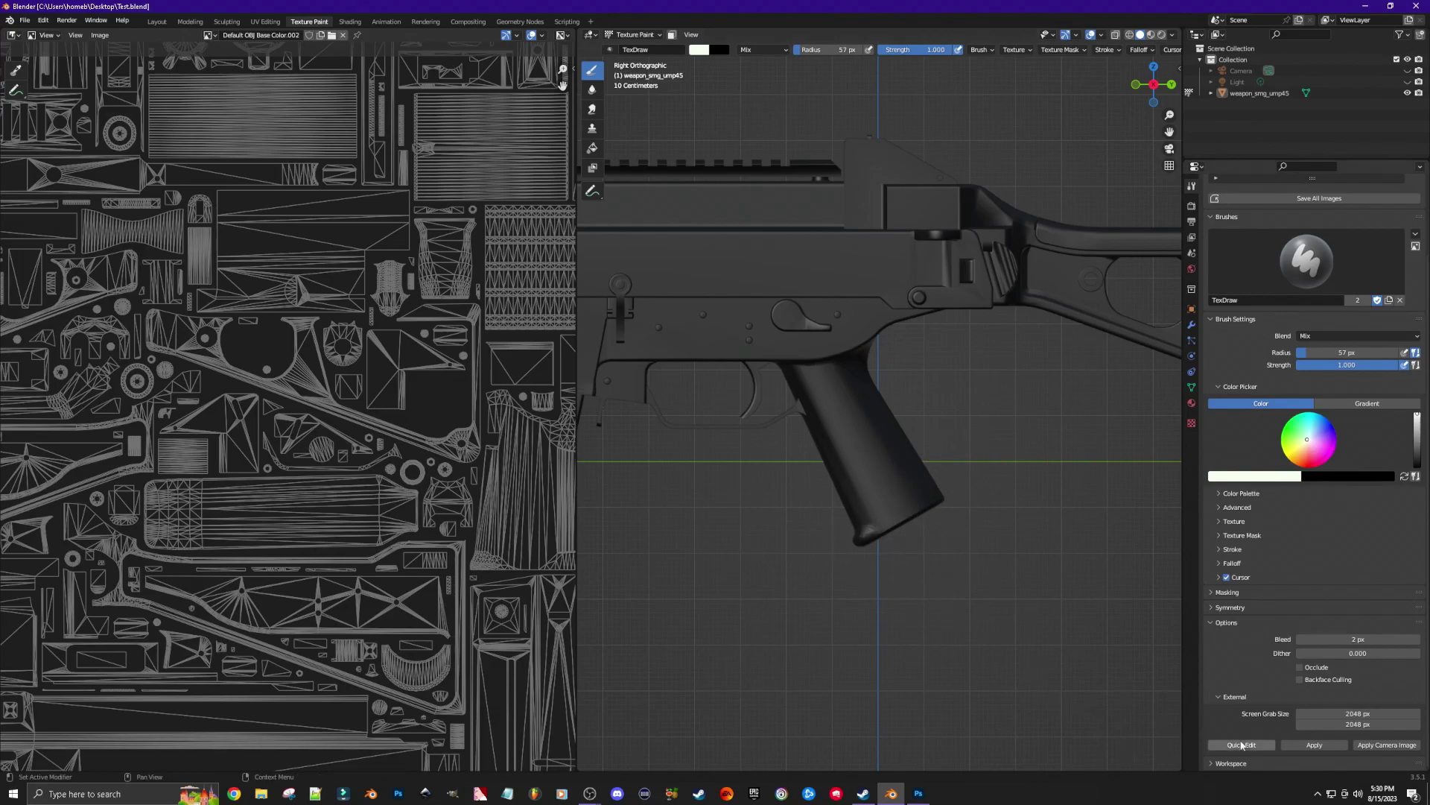
{"action": "left_click", "coordinate": [1242, 745]}
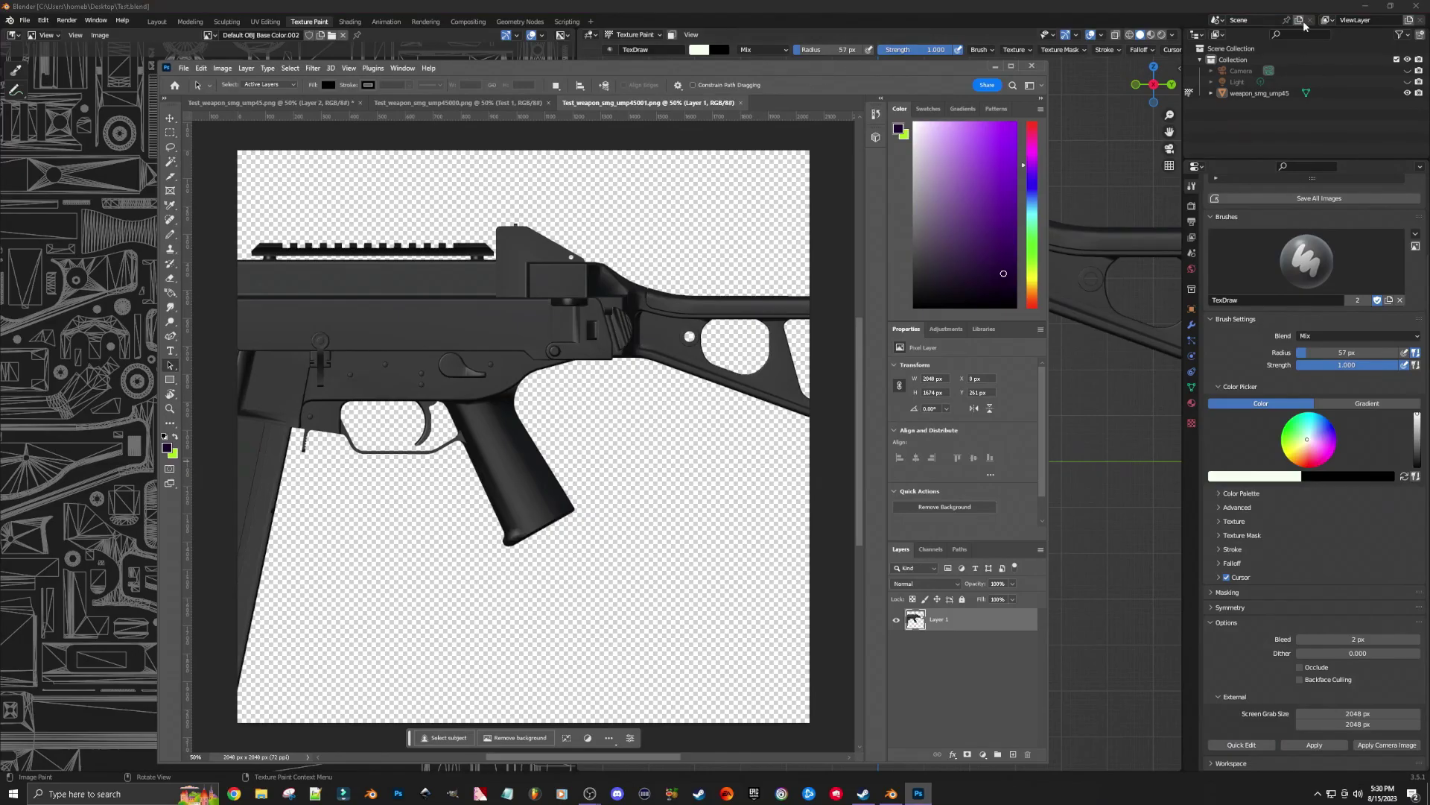
- Place Test 1.png from the desktop into the Photoshop document as a layer over the gun snapshot
{"action": "left_click", "coordinate": [1370, 6]}
{"action": "left_click_drag", "start_coordinate": [62, 466], "coordinate": [536, 520]}
{"action": "key", "text": "Return"}
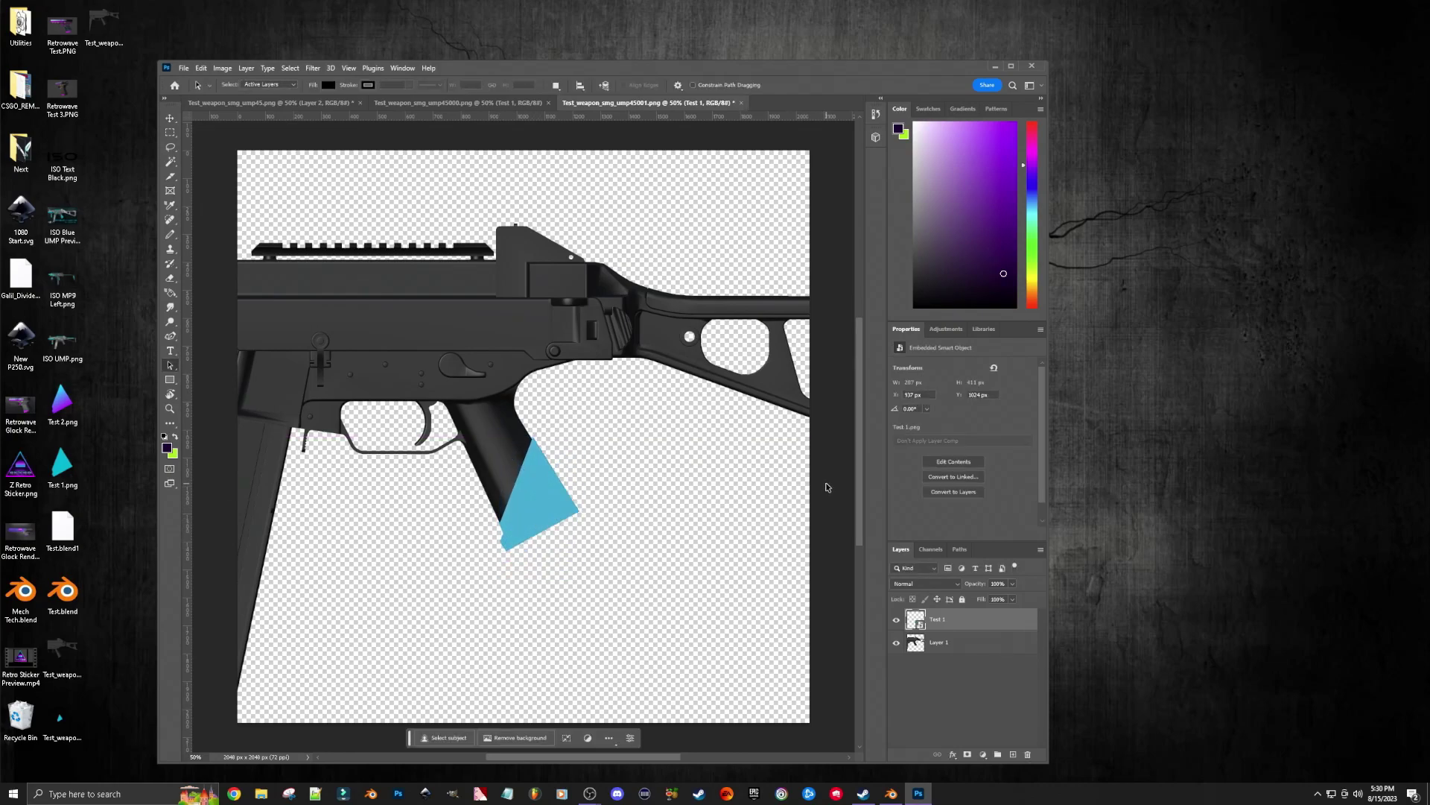
- Delete the gun snapshot layer, leaving only the teal grip shape, and save the image
{"action": "left_click", "coordinate": [940, 642]}
{"action": "left_click", "coordinate": [1028, 755]}
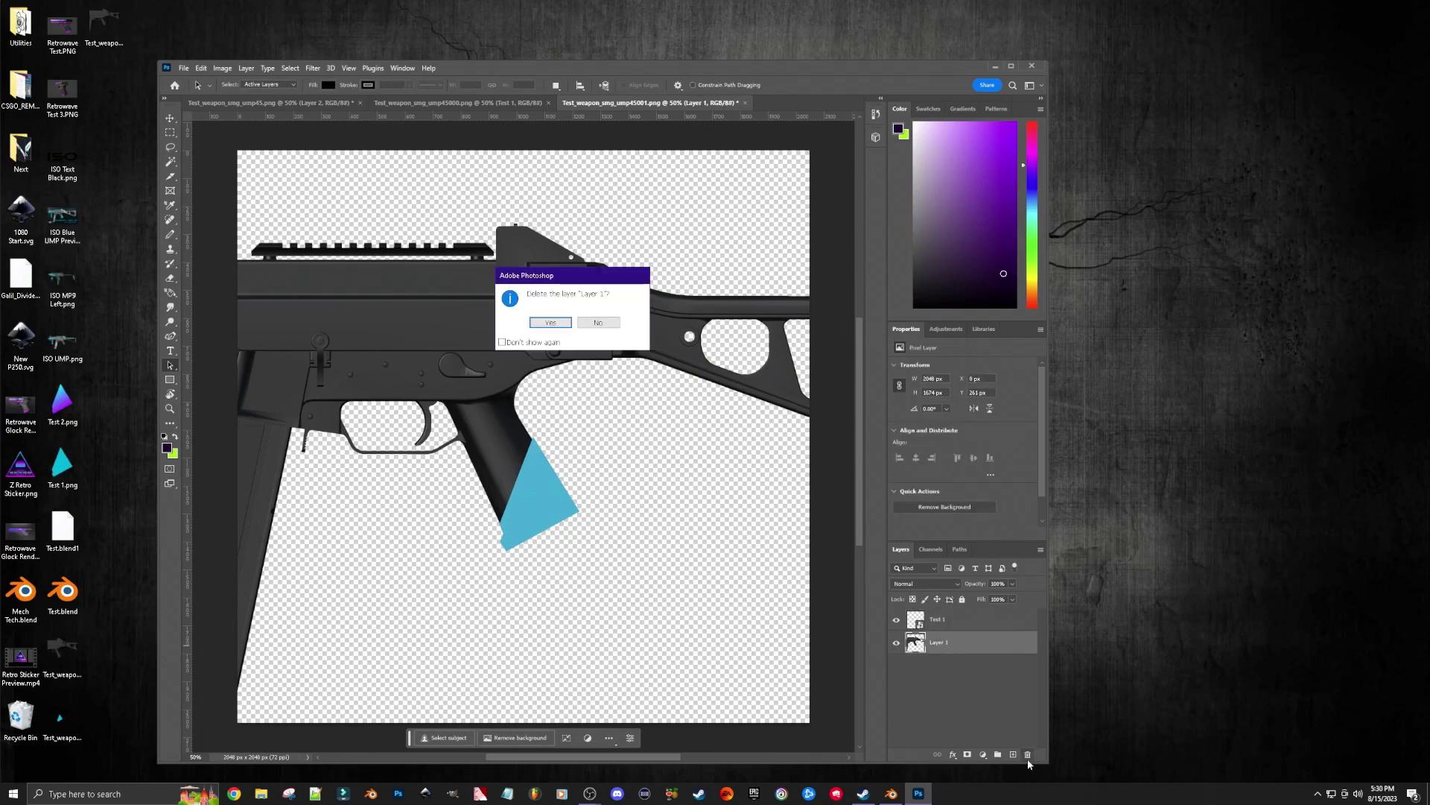
{"action": "left_click", "coordinate": [551, 322]}
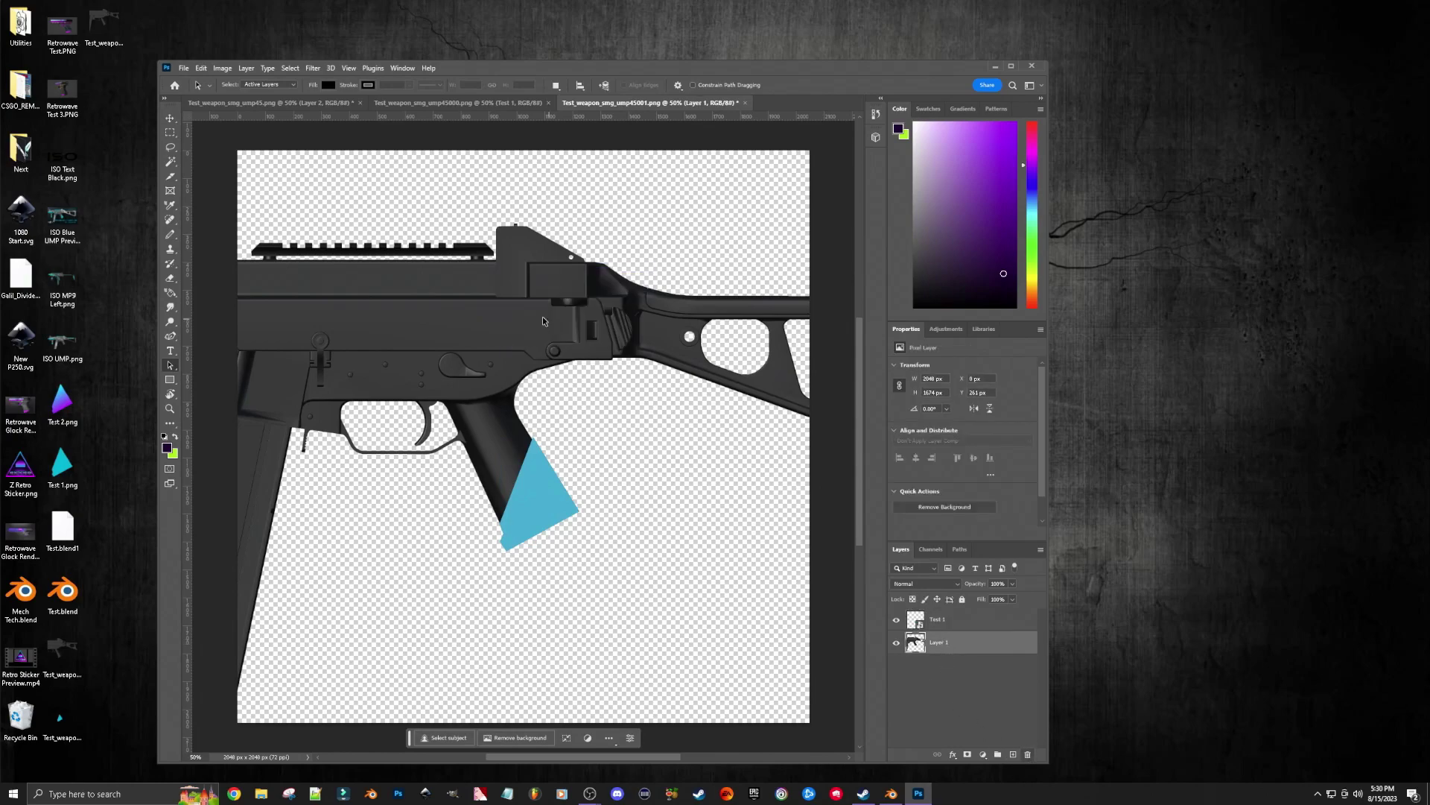
{"action": "left_click", "coordinate": [184, 68]}
{"action": "left_click", "coordinate": [193, 191]}
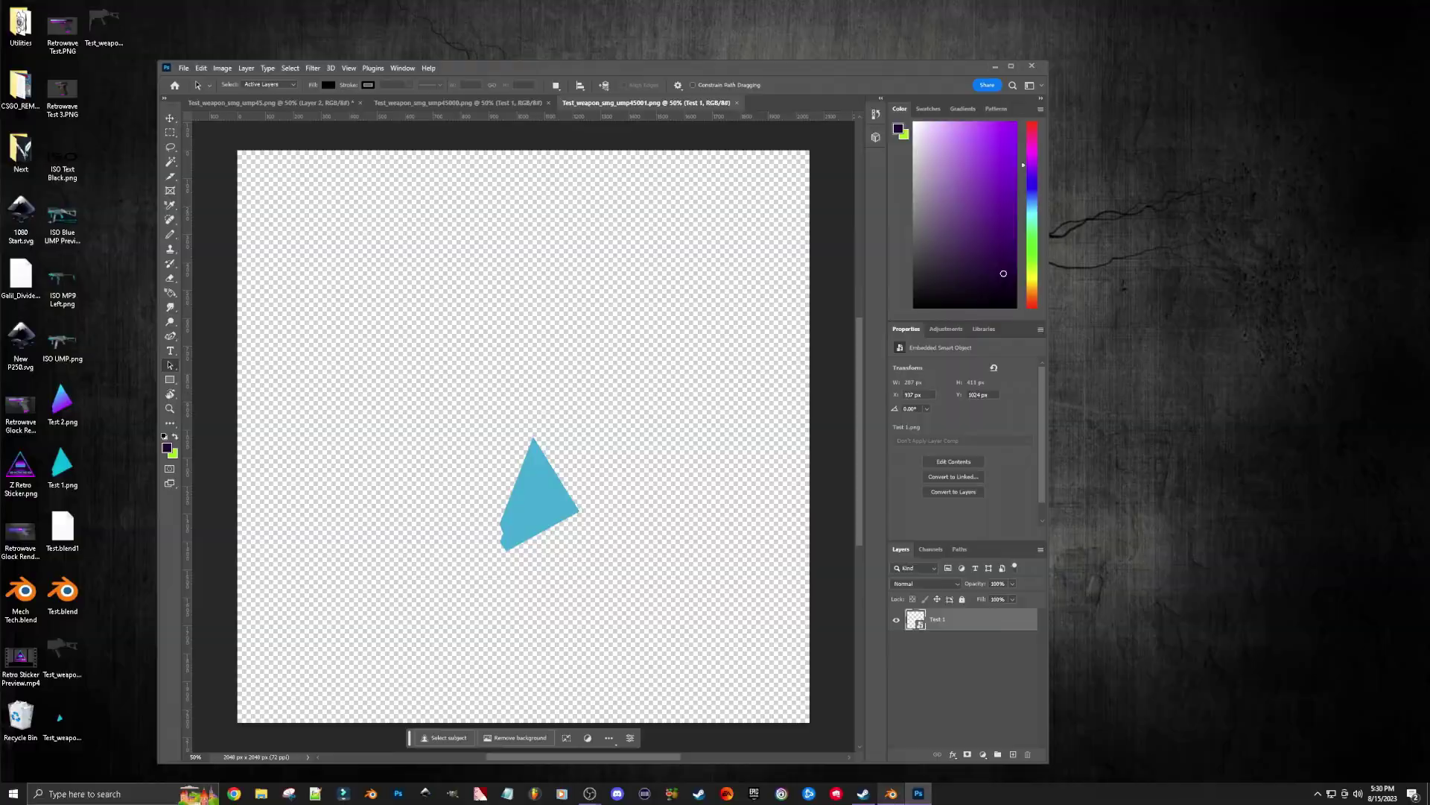
- Switch back to Blender and apply the edited image onto the gun's grip
{"action": "left_click", "coordinate": [891, 792]}
{"action": "left_click", "coordinate": [1315, 745]}
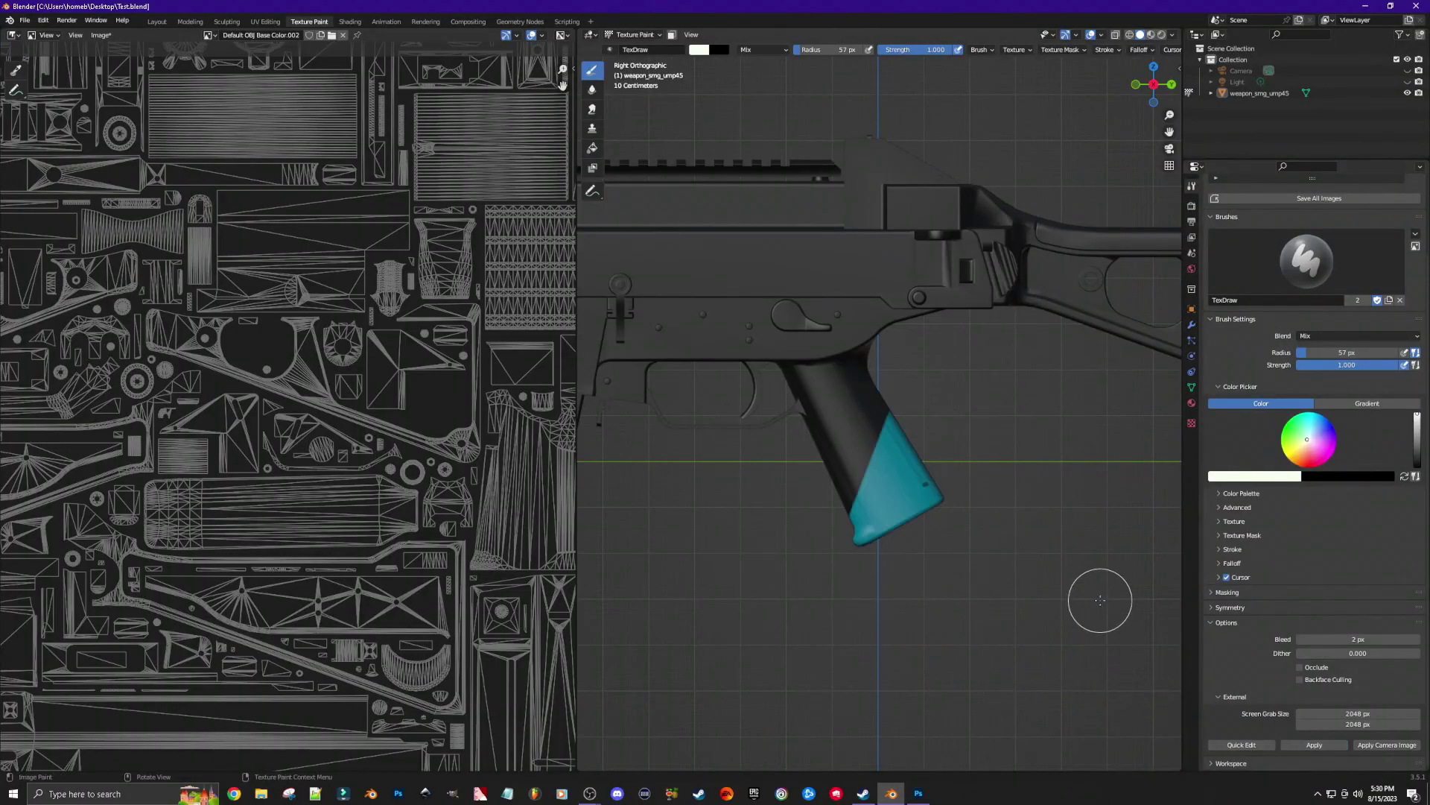
{"action": "mouse_move", "coordinate": [1101, 600]}
{"action": "middle_mouse_down"}
{"action": "mouse_move", "coordinate": [1072, 606]}
{"action": "mouse_move", "coordinate": [1062, 586]}
{"action": "mouse_move", "coordinate": [1034, 614]}
{"action": "middle_mouse_up"}
{"action": "scroll", "coordinate": [1073, 606], "scroll_direction": "up", "scroll_amount": 6}
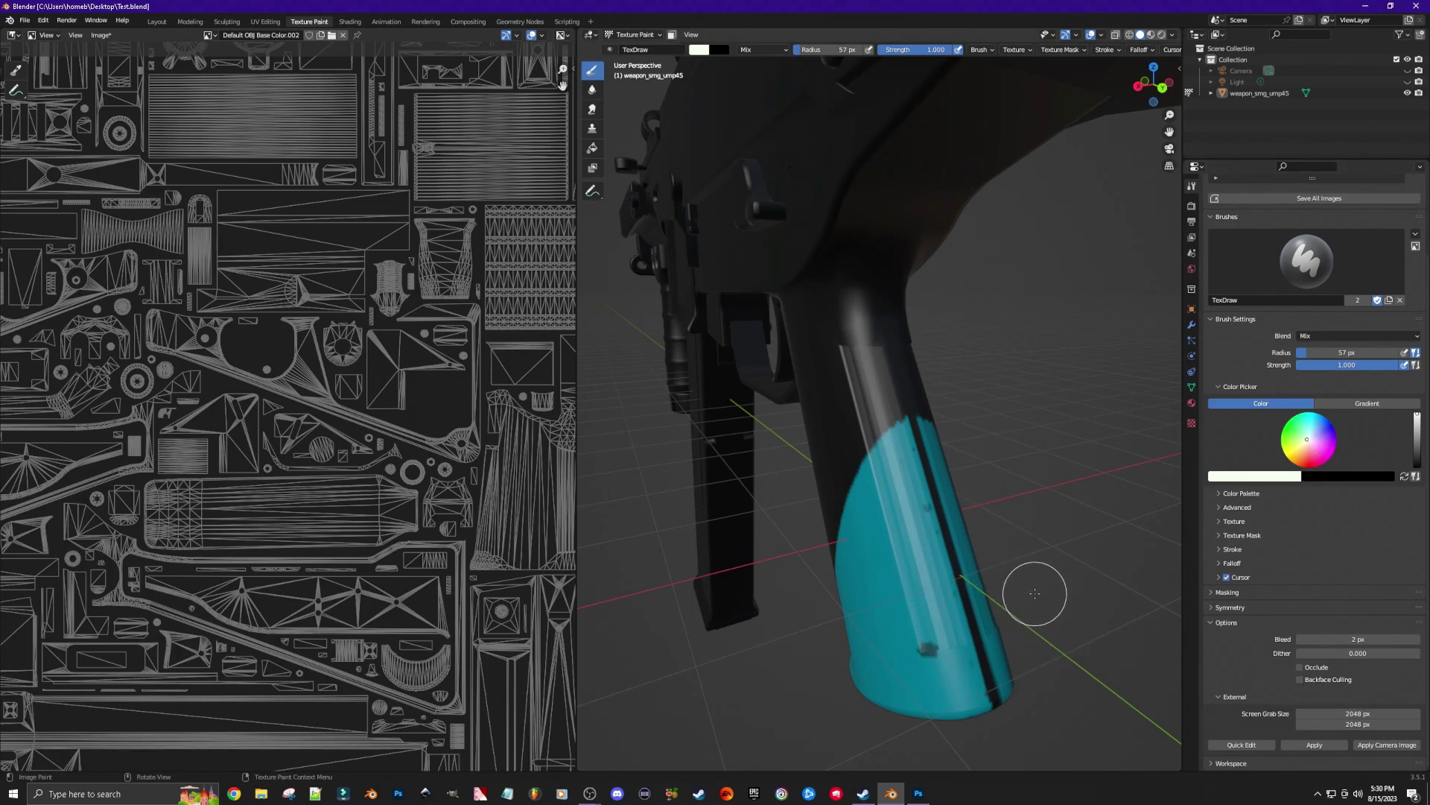
- Inspect the grip's underside and enable the Occlude and Backface Culling paint options
{"action": "middle_click_drag", "start_coordinate": [1043, 593], "coordinate": [998, 501]}
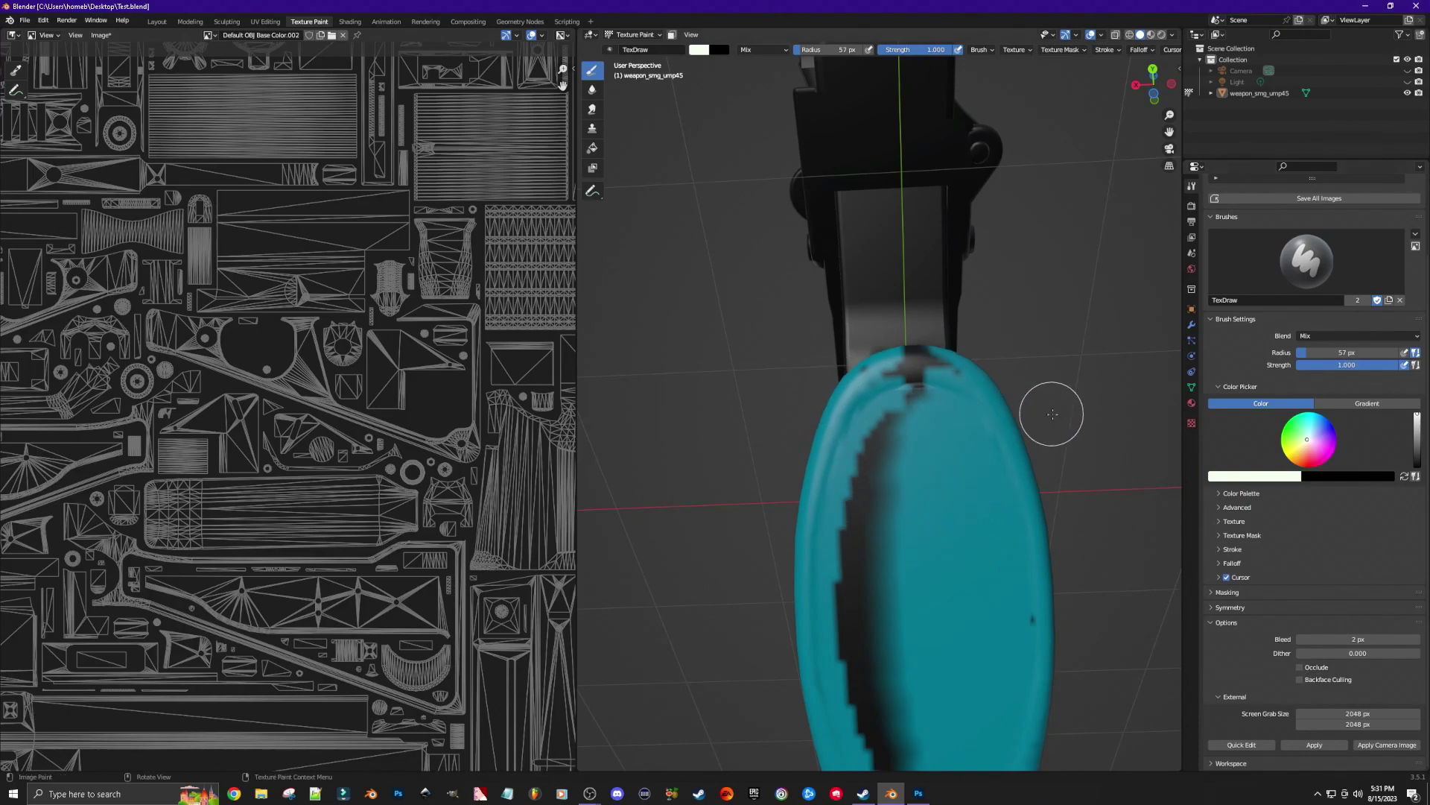
{"action": "mouse_move", "coordinate": [1052, 413]}
{"action": "middle_mouse_down"}
{"action": "mouse_move", "coordinate": [1101, 447]}
{"action": "mouse_move", "coordinate": [1079, 514]}
{"action": "middle_mouse_up"}
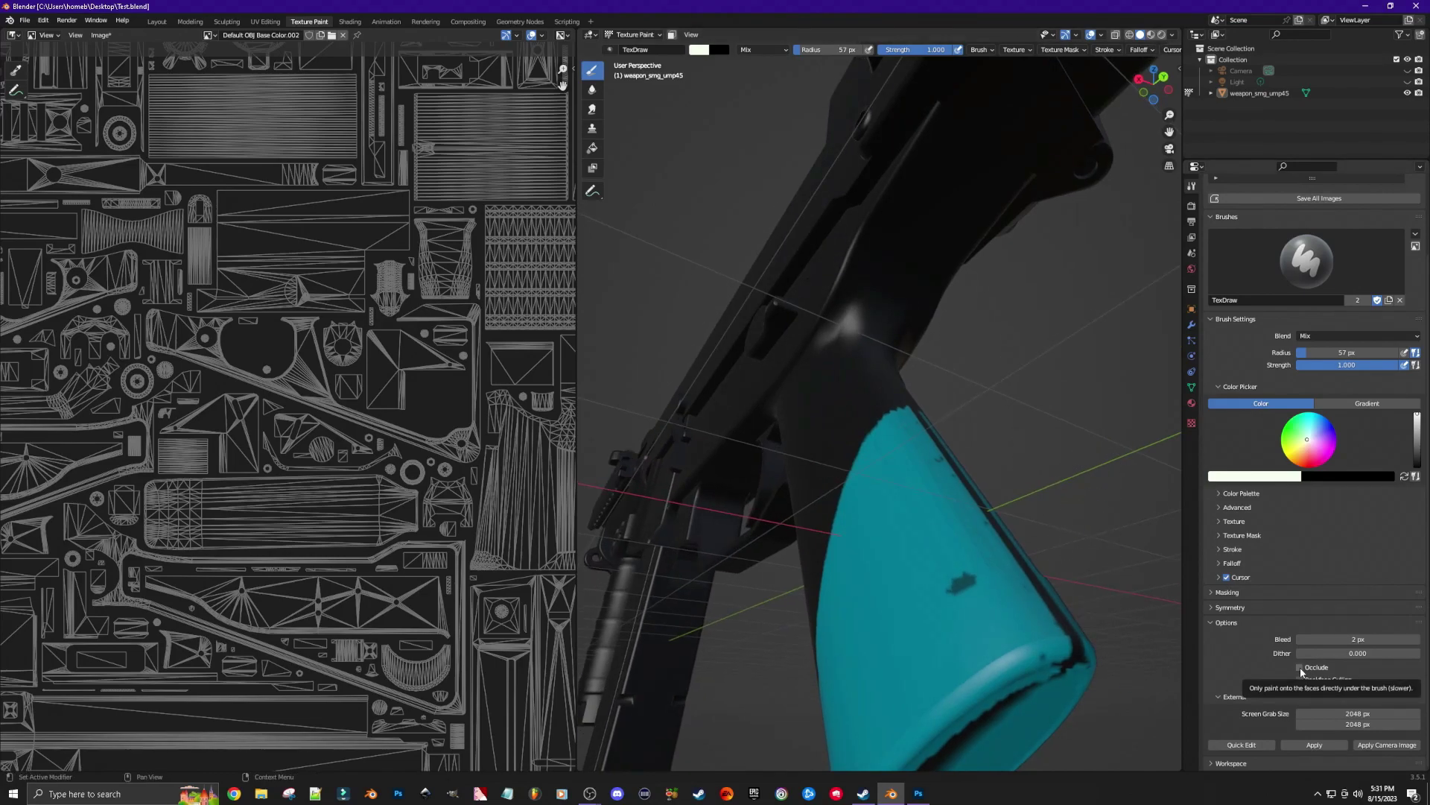
{"action": "left_click", "coordinate": [1299, 667]}
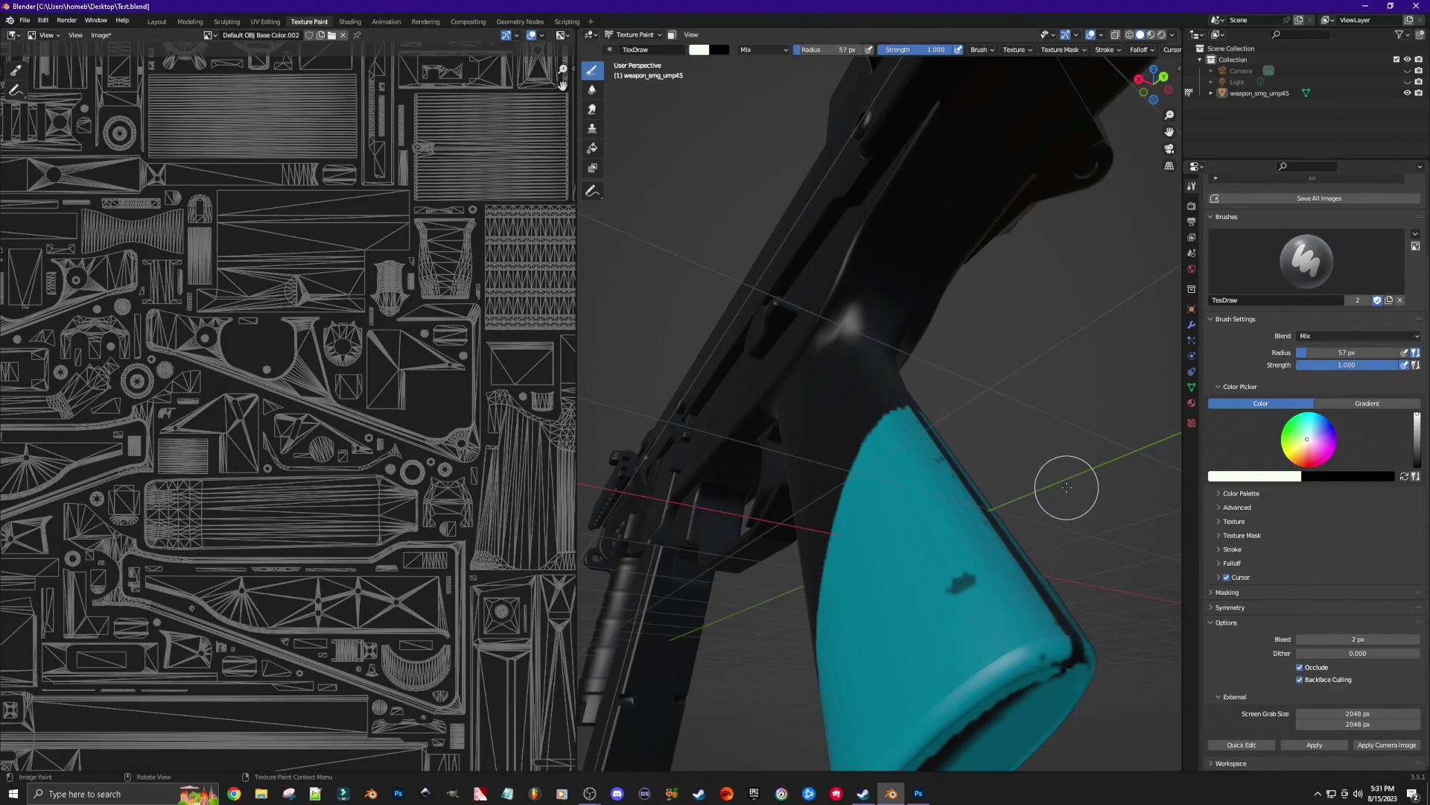
{"action": "middle_click_drag", "start_coordinate": [1063, 485], "coordinate": [1063, 616]}
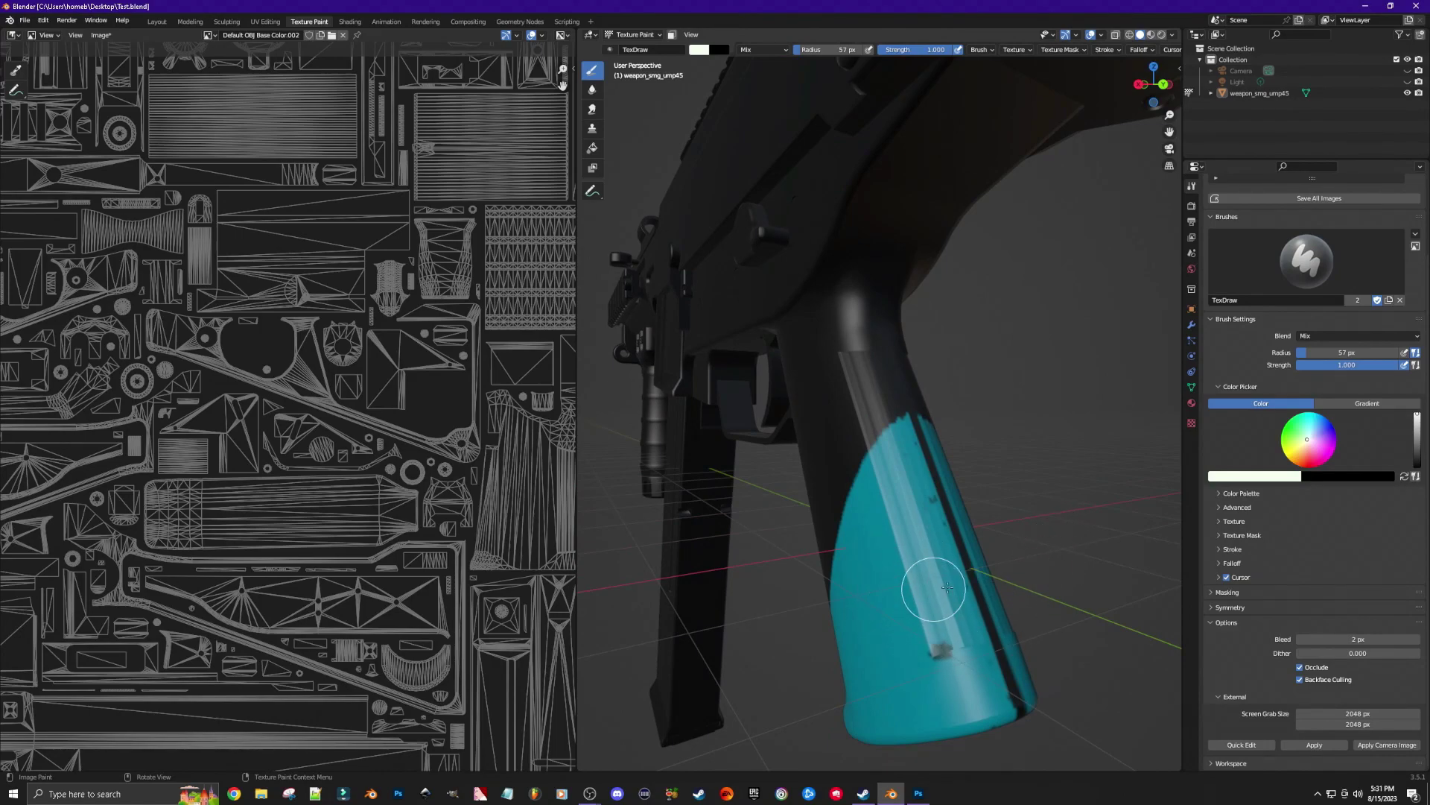
- Set the brush colour to hex 0BACCB and the brush radius to 35 px
{"action": "left_click", "coordinate": [1257, 477]}
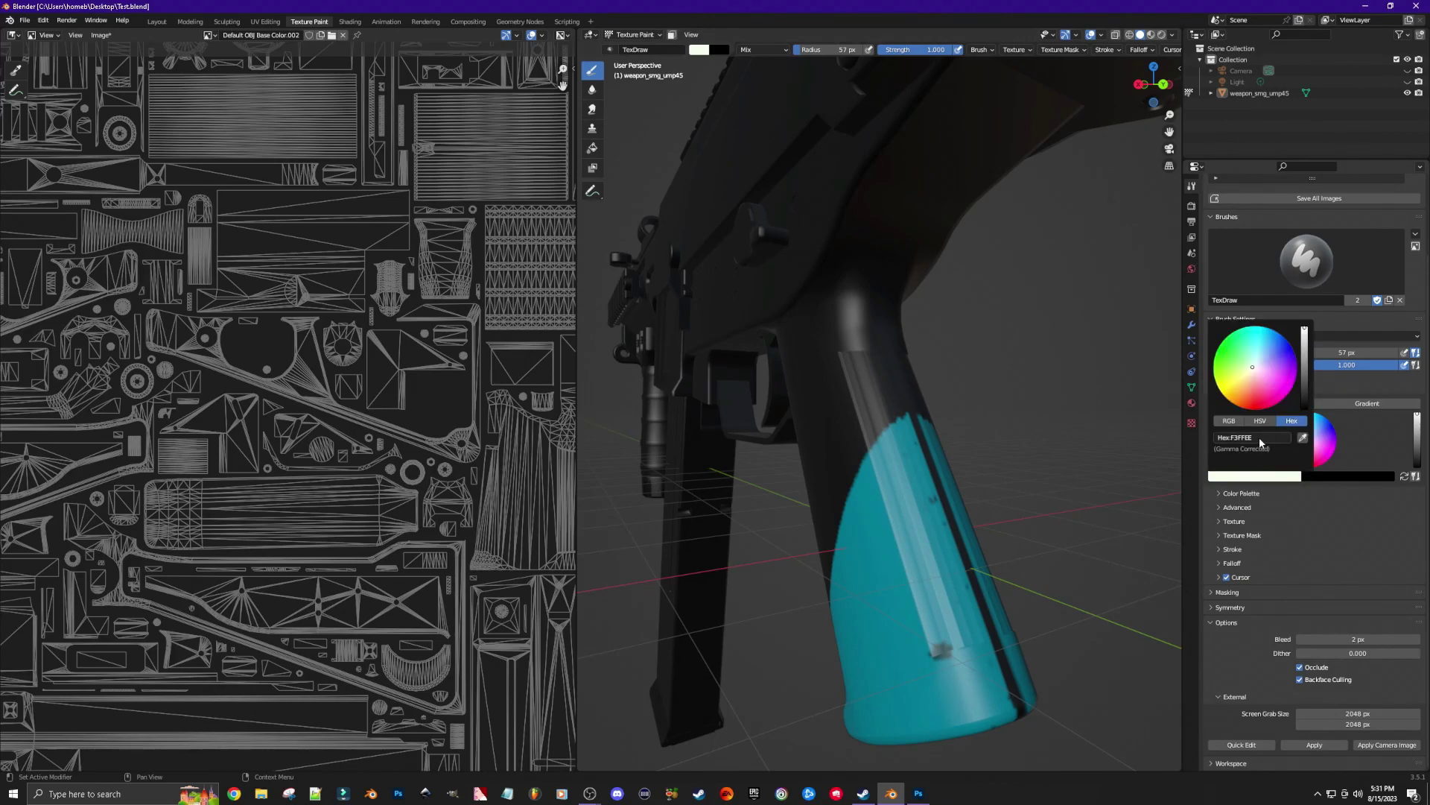
{"action": "left_click", "coordinate": [1261, 438]}
{"action": "type", "text": "0baccb"}
{"action": "key", "text": "Return"}
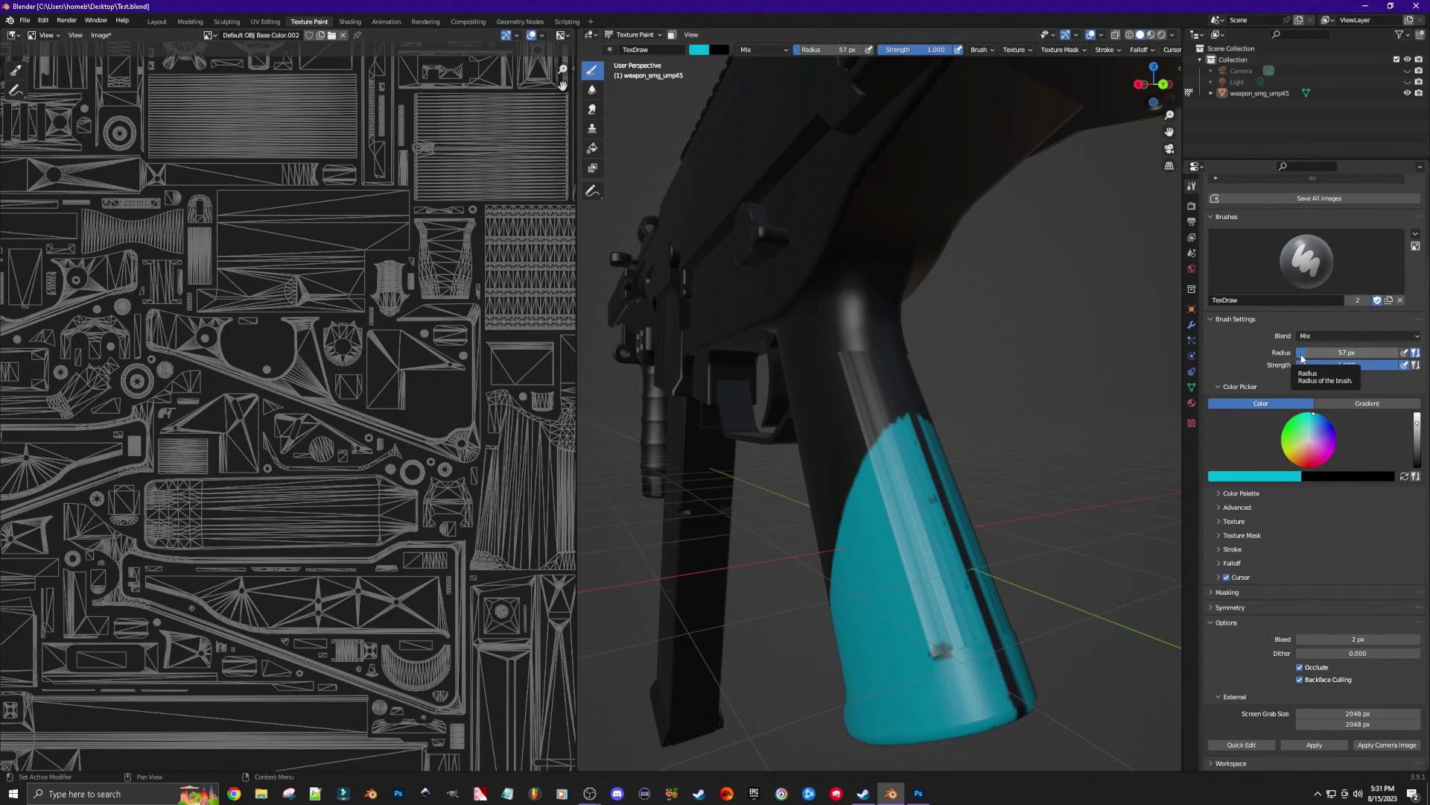
{"action": "right_click", "coordinate": [1022, 465]}
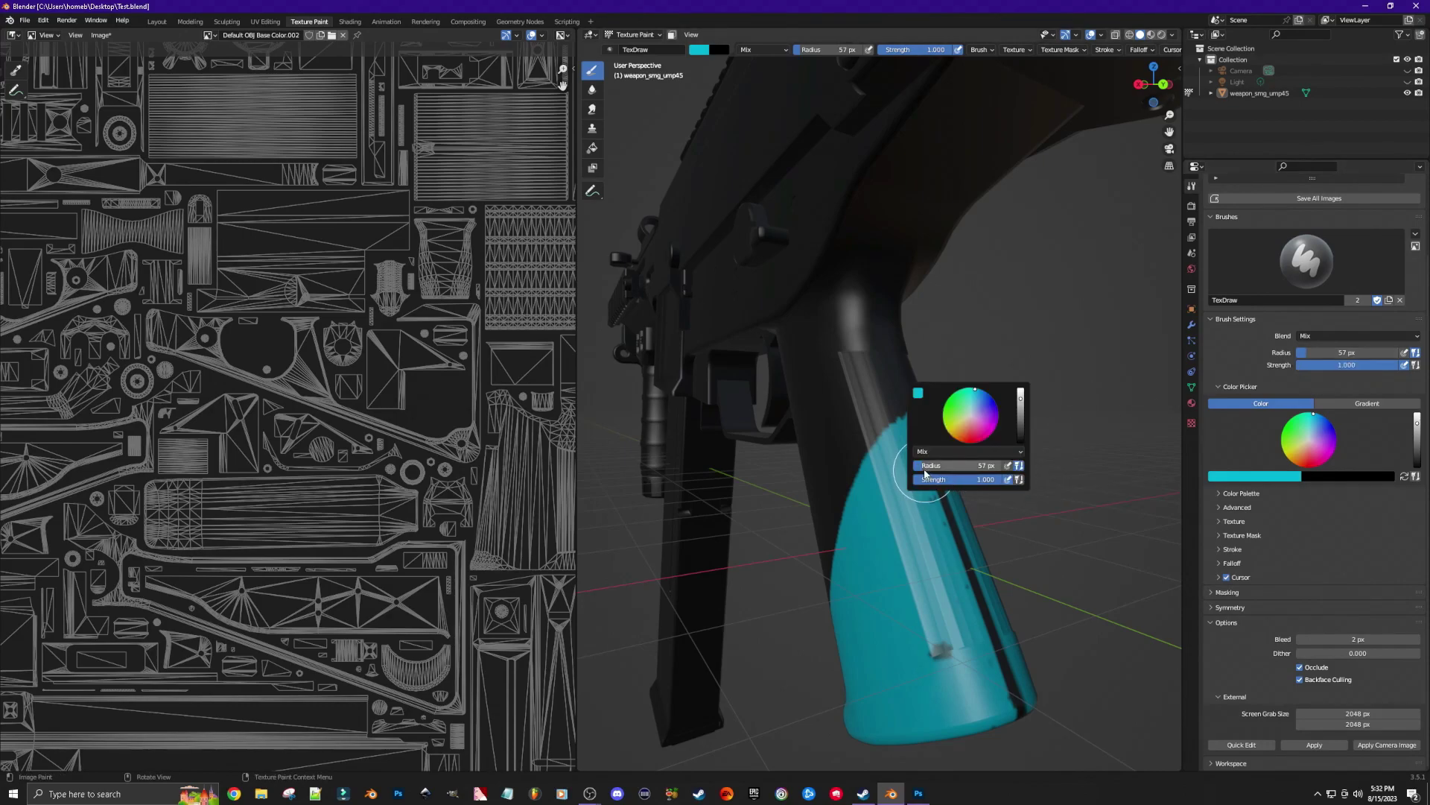
{"action": "left_click_drag", "start_coordinate": [924, 471], "coordinate": [920, 471]}
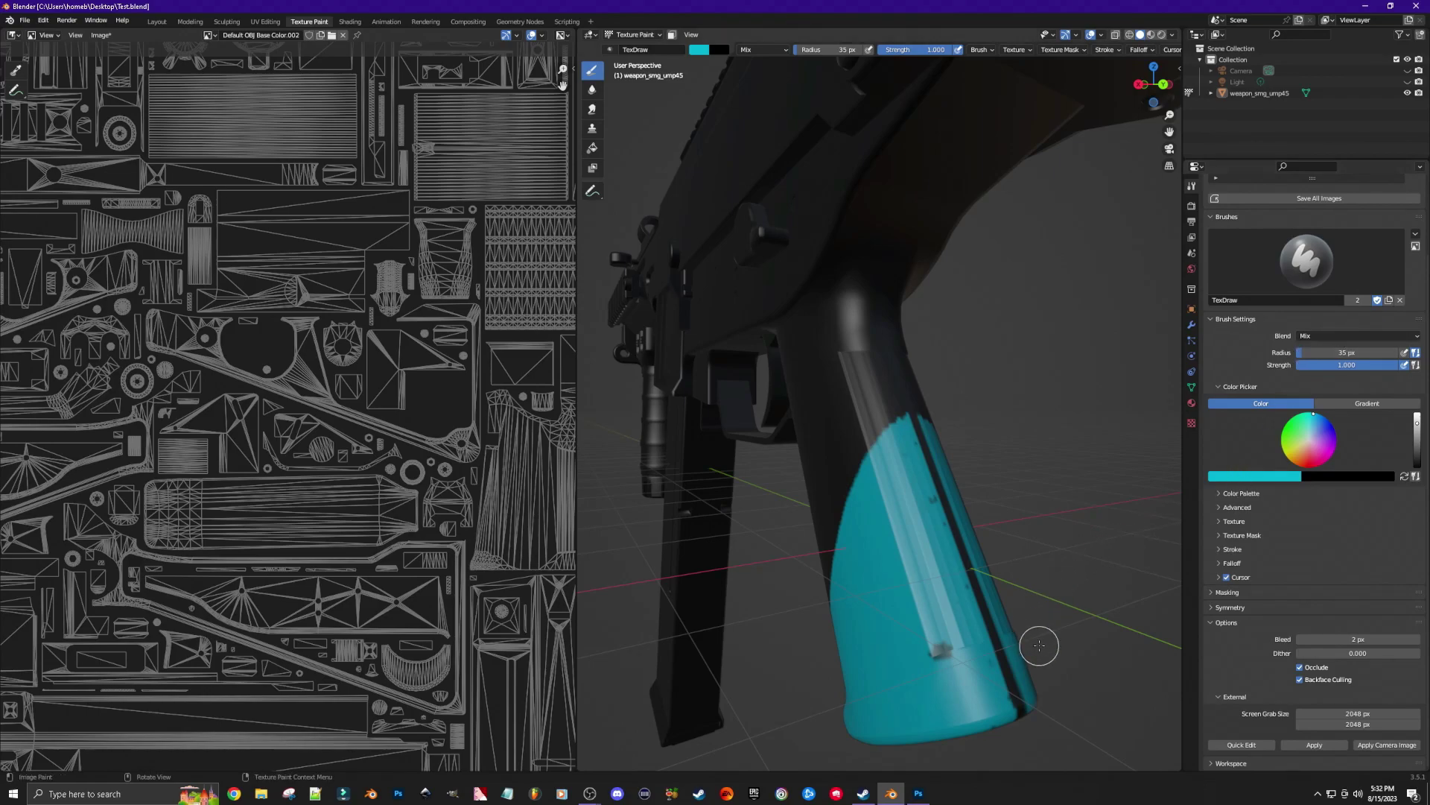
- Paint teal over the dark spots and gaps along the back and lower rim of the grip
{"action": "mouse_move", "coordinate": [939, 639]}
{"action": "left_mouse_down"}
{"action": "mouse_move", "coordinate": [997, 656]}
{"action": "mouse_move", "coordinate": [972, 639]}
{"action": "mouse_move", "coordinate": [971, 654]}
{"action": "mouse_move", "coordinate": [961, 631]}
{"action": "mouse_move", "coordinate": [975, 617]}
{"action": "mouse_move", "coordinate": [938, 519]}
{"action": "mouse_move", "coordinate": [943, 534]}
{"action": "mouse_move", "coordinate": [894, 524]}
{"action": "mouse_move", "coordinate": [904, 497]}
{"action": "left_mouse_up"}
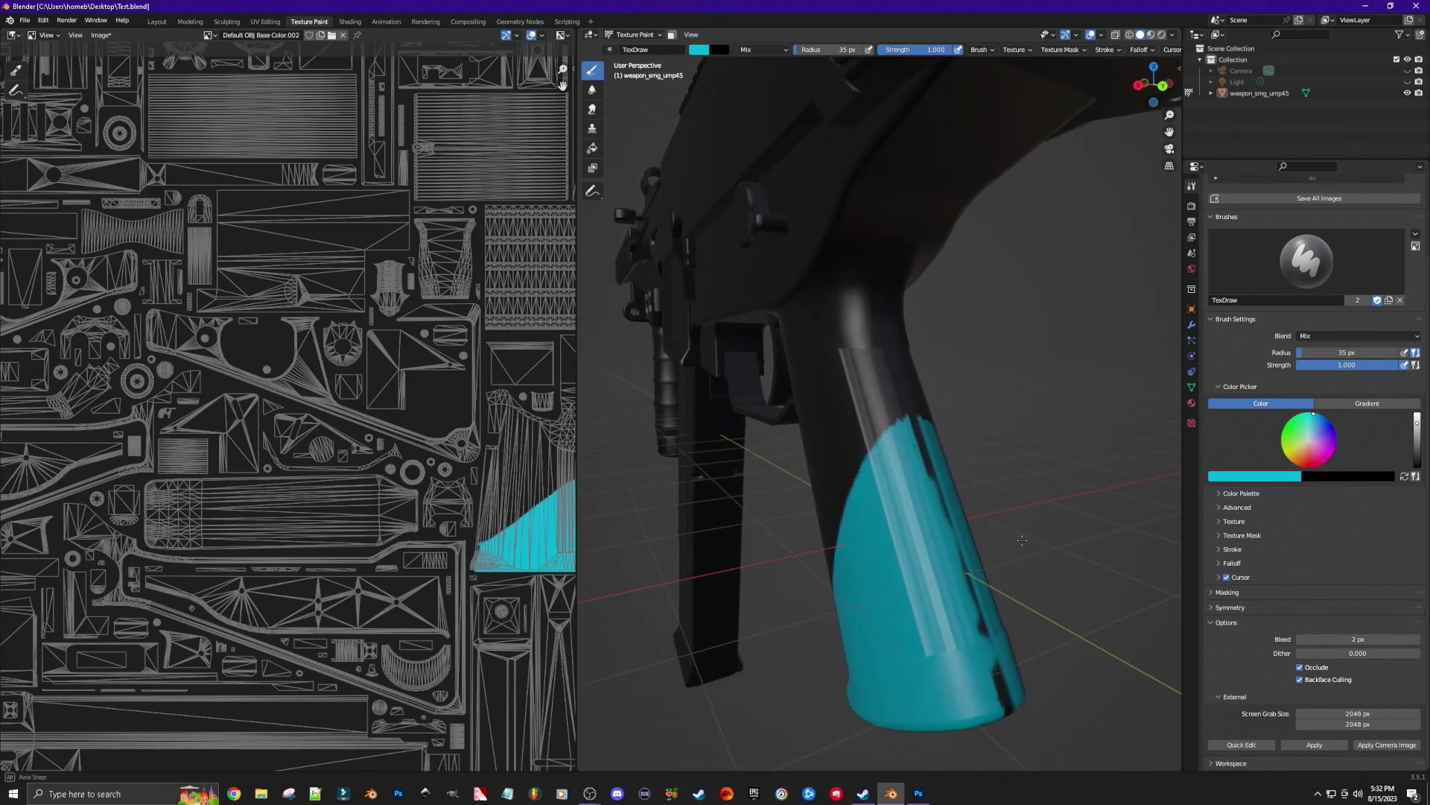
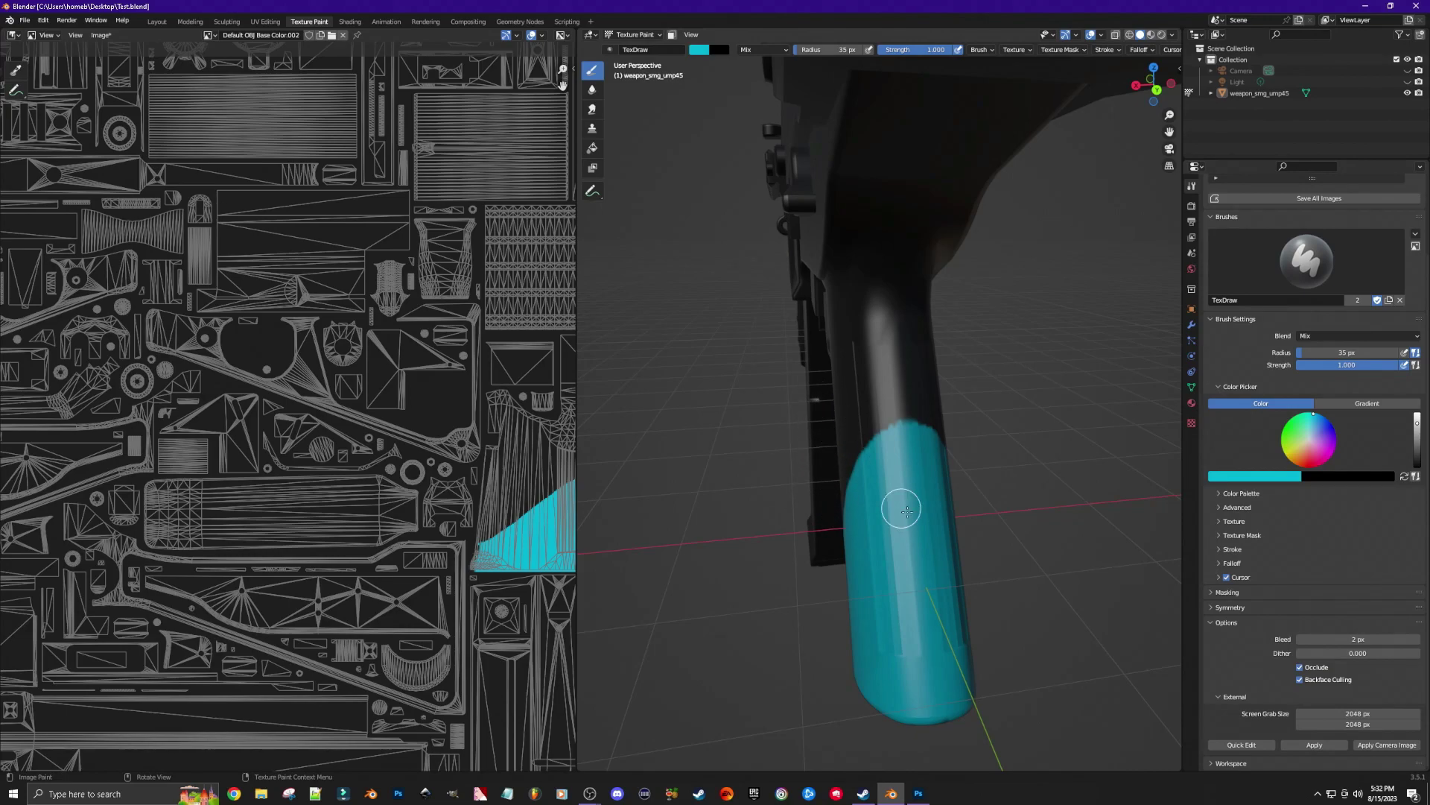
{"action": "middle_click_drag", "start_coordinate": [1012, 601], "coordinate": [791, 624]}
{"action": "mouse_move", "coordinate": [786, 683]}
{"action": "left_mouse_down"}
{"action": "mouse_move", "coordinate": [766, 660]}
{"action": "mouse_move", "coordinate": [741, 664]}
{"action": "left_mouse_up"}
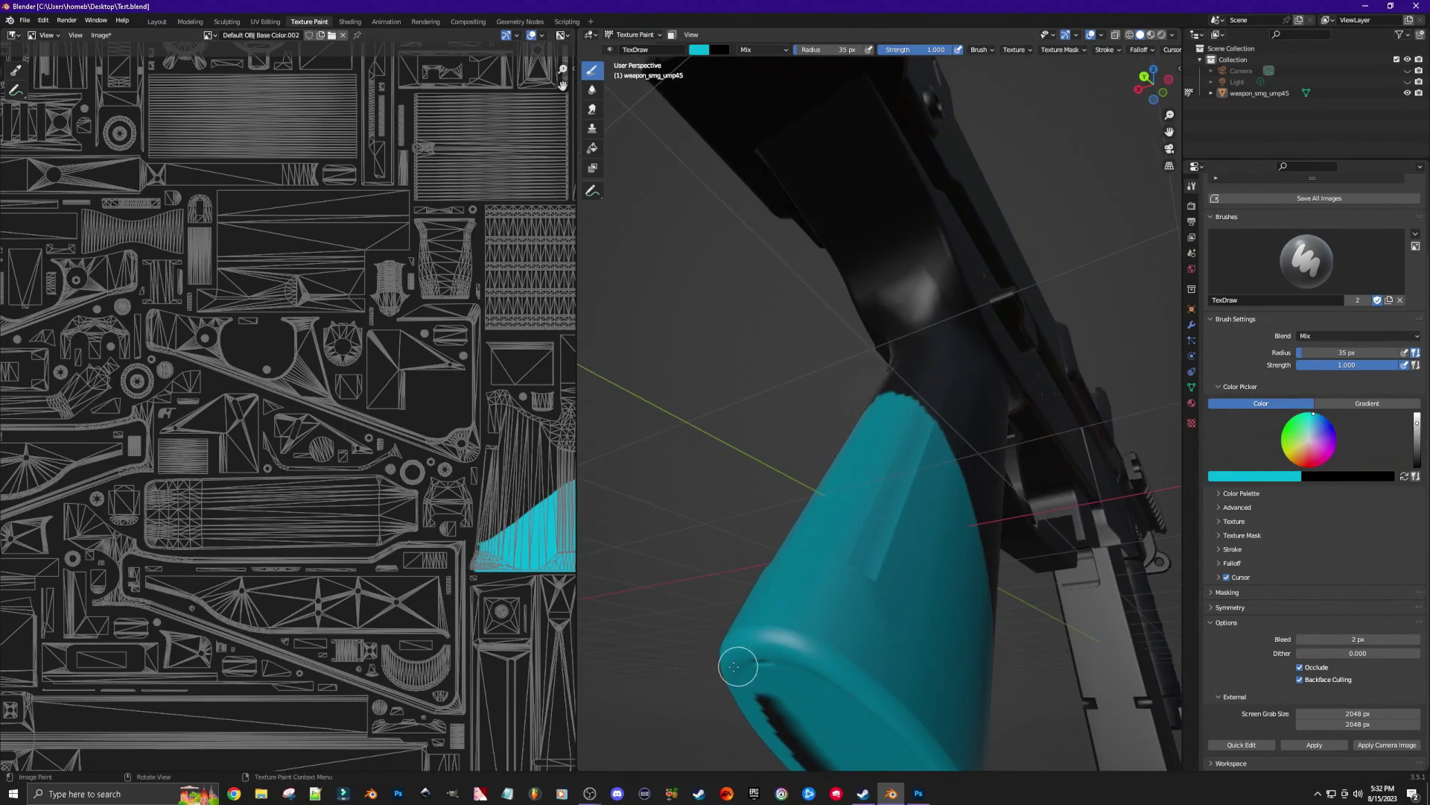
{"action": "middle_click_drag", "start_coordinate": [671, 588], "coordinate": [680, 633]}
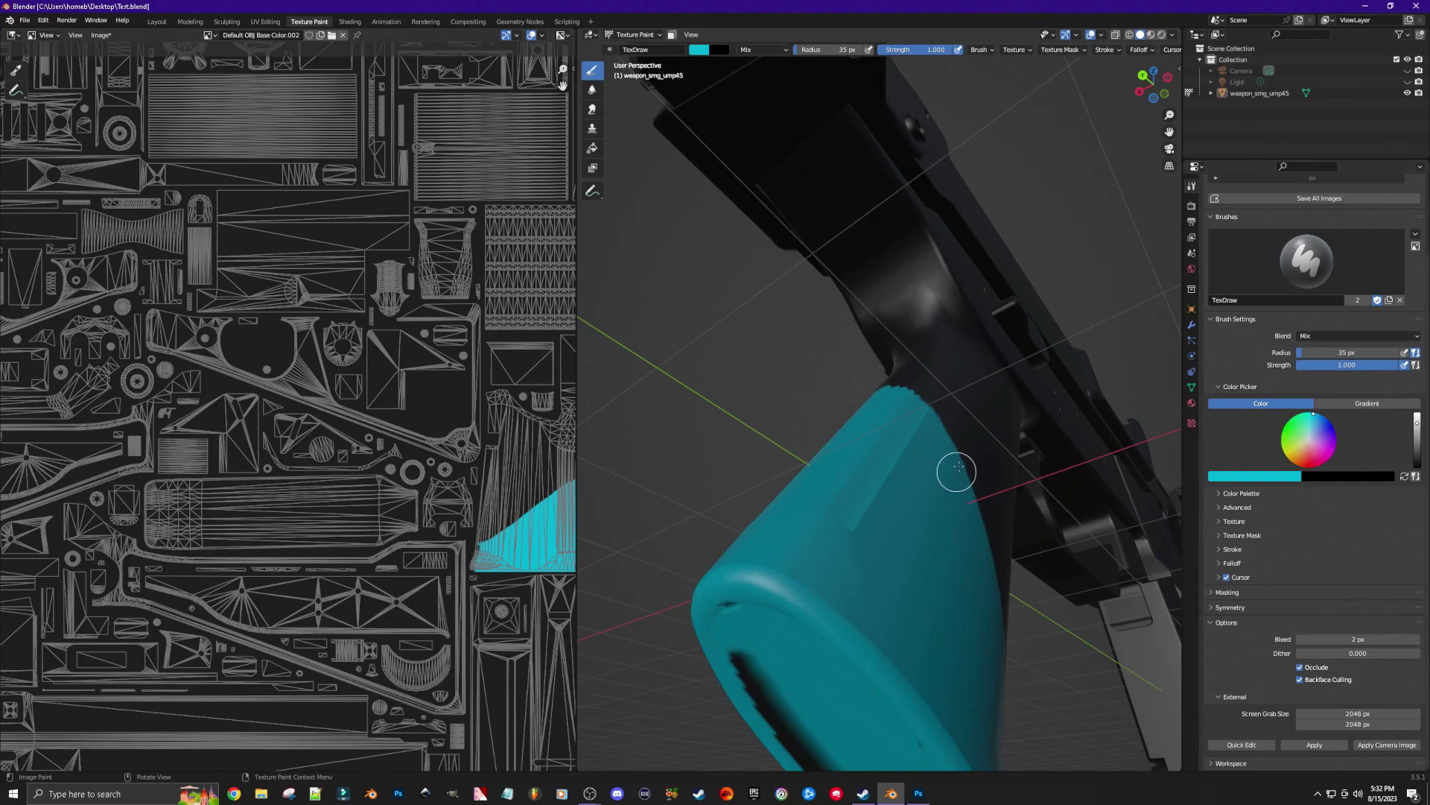
- Paint the remaining dark patches on the grip's base and the lower part of its front teal
{"action": "middle_click_drag", "start_coordinate": [1076, 670], "coordinate": [1043, 672]}
{"action": "left_click_drag", "start_coordinate": [649, 564], "coordinate": [664, 530]}
{"action": "mouse_move", "coordinate": [811, 708]}
{"action": "left_mouse_down"}
{"action": "mouse_move", "coordinate": [744, 666]}
{"action": "mouse_move", "coordinate": [836, 756]}
{"action": "left_mouse_up"}
{"action": "middle_click_drag", "start_coordinate": [1083, 738], "coordinate": [856, 639]}
{"action": "mouse_move", "coordinate": [869, 611]}
{"action": "left_mouse_down"}
{"action": "mouse_move", "coordinate": [867, 647]}
{"action": "mouse_move", "coordinate": [925, 728]}
{"action": "mouse_move", "coordinate": [899, 727]}
{"action": "mouse_move", "coordinate": [958, 738]}
{"action": "mouse_move", "coordinate": [971, 690]}
{"action": "mouse_move", "coordinate": [952, 676]}
{"action": "mouse_move", "coordinate": [971, 684]}
{"action": "mouse_move", "coordinate": [998, 642]}
{"action": "mouse_move", "coordinate": [1008, 686]}
{"action": "mouse_move", "coordinate": [1031, 681]}
{"action": "mouse_move", "coordinate": [991, 566]}
{"action": "mouse_move", "coordinate": [1016, 610]}
{"action": "mouse_move", "coordinate": [984, 573]}
{"action": "mouse_move", "coordinate": [985, 741]}
{"action": "mouse_move", "coordinate": [1026, 704]}
{"action": "mouse_move", "coordinate": [1000, 743]}
{"action": "mouse_move", "coordinate": [1013, 761]}
{"action": "mouse_move", "coordinate": [1037, 719]}
{"action": "mouse_move", "coordinate": [955, 737]}
{"action": "left_mouse_up"}
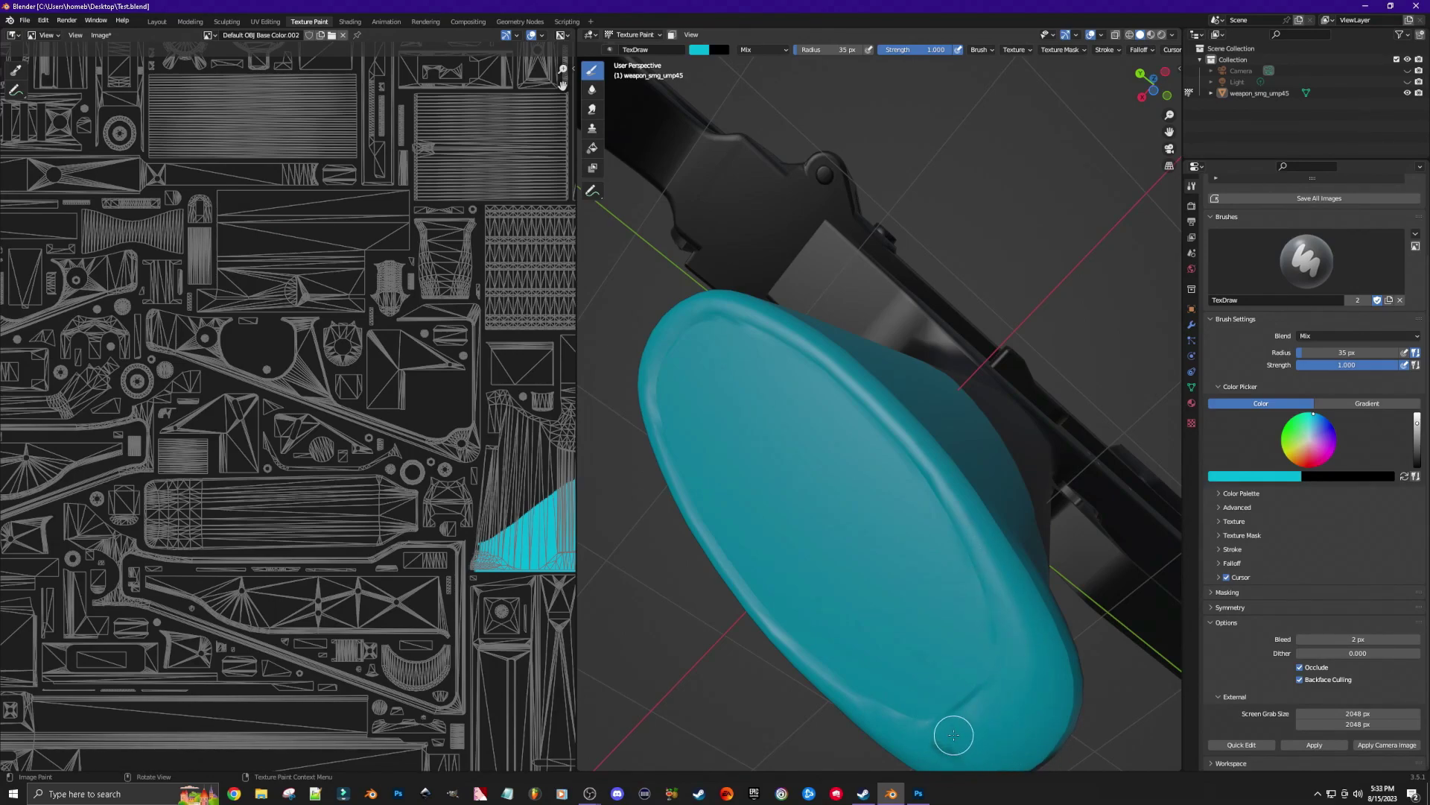
{"action": "mouse_move", "coordinate": [1056, 745]}
{"action": "middle_mouse_down"}
{"action": "mouse_move", "coordinate": [1006, 764]}
{"action": "mouse_move", "coordinate": [887, 754]}
{"action": "middle_mouse_up"}
{"action": "mouse_move", "coordinate": [867, 751]}
{"action": "left_mouse_down"}
{"action": "mouse_move", "coordinate": [904, 719]}
{"action": "mouse_move", "coordinate": [921, 665]}
{"action": "mouse_move", "coordinate": [899, 643]}
{"action": "mouse_move", "coordinate": [904, 616]}
{"action": "mouse_move", "coordinate": [851, 593]}
{"action": "mouse_move", "coordinate": [893, 590]}
{"action": "mouse_move", "coordinate": [841, 582]}
{"action": "left_mouse_up"}
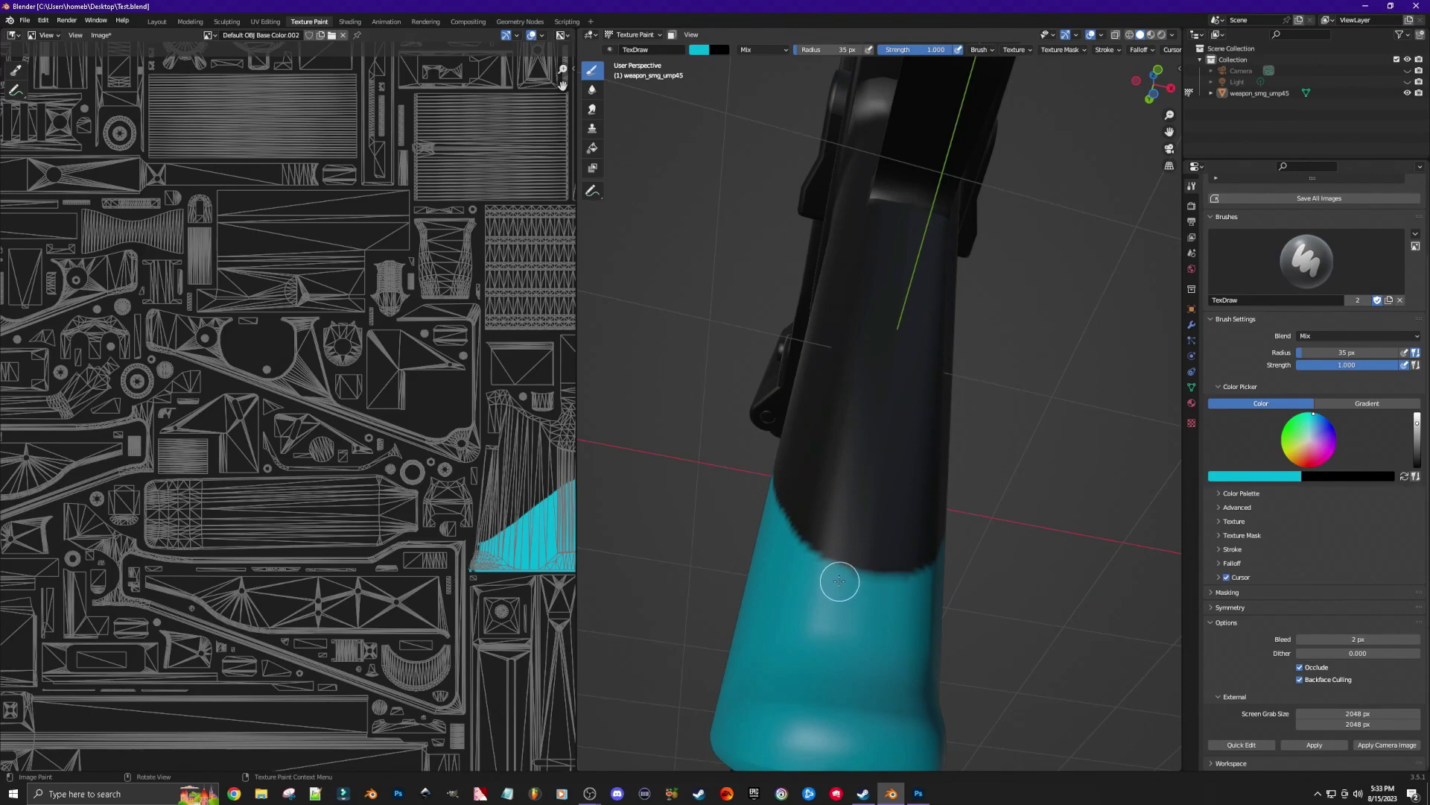
- View the grip from the side and open the Shading workspace to check the paint on the model
{"action": "mouse_move", "coordinate": [961, 607]}
{"action": "middle_mouse_down"}
{"action": "mouse_move", "coordinate": [827, 689]}
{"action": "mouse_move", "coordinate": [865, 708]}
{"action": "middle_mouse_up"}
{"action": "middle_click_drag", "start_coordinate": [939, 596], "coordinate": [907, 578]}
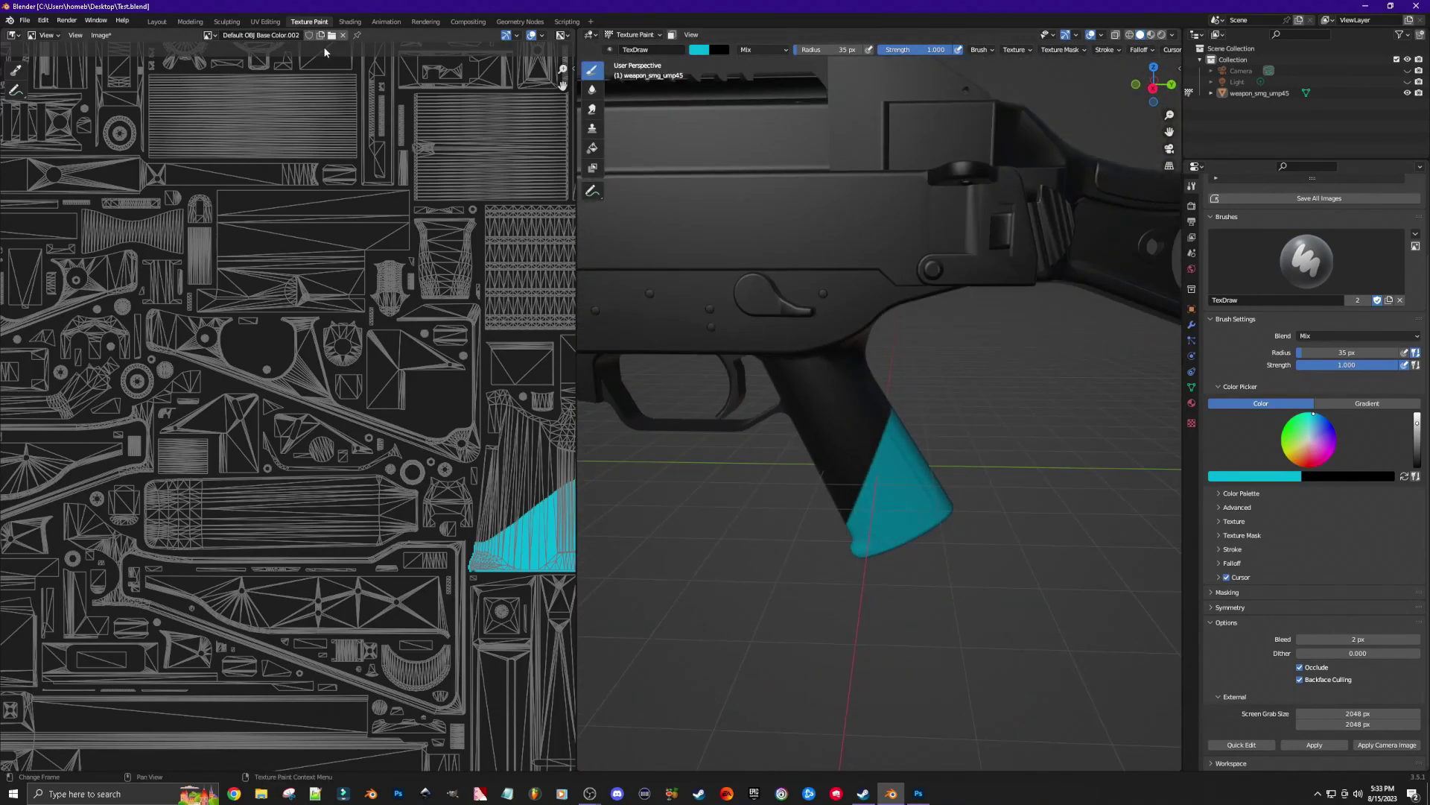
{"action": "left_click", "coordinate": [348, 22]}
{"action": "mouse_move", "coordinate": [771, 350]}
{"action": "middle_mouse_down"}
{"action": "mouse_move", "coordinate": [537, 319]}
{"action": "mouse_move", "coordinate": [746, 346]}
{"action": "middle_mouse_up"}
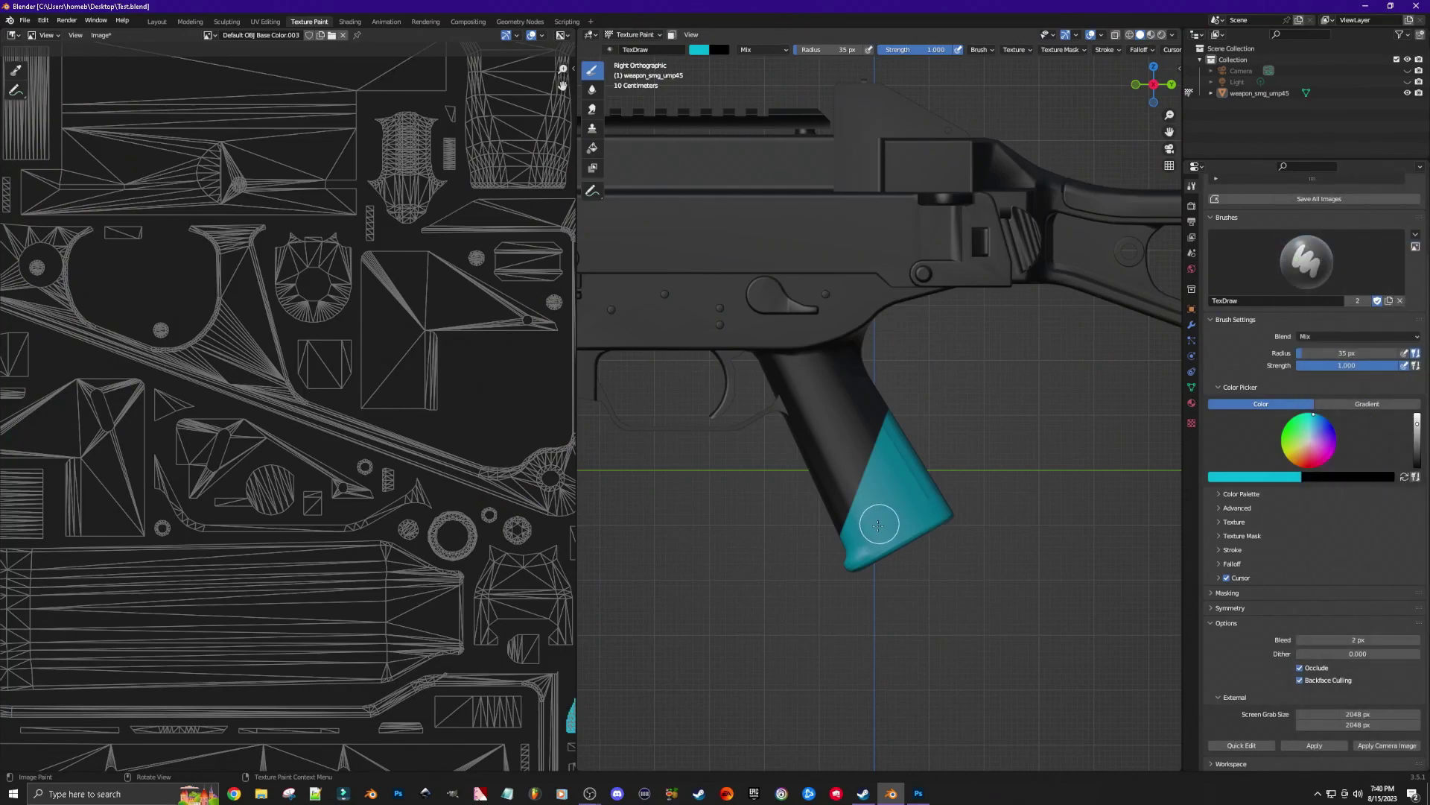
- Set the stroke method to Line and paint a straight teal stroke along the diagonal colour edge on the grip
{"action": "mouse_move", "coordinate": [878, 525]}
{"action": "left_mouse_down"}
{"action": "mouse_move", "coordinate": [862, 532]}
{"action": "mouse_move", "coordinate": [904, 526]}
{"action": "mouse_move", "coordinate": [909, 499]}
{"action": "mouse_move", "coordinate": [900, 547]}
{"action": "mouse_move", "coordinate": [939, 522]}
{"action": "left_mouse_up"}
{"action": "scroll", "coordinate": [871, 526], "scroll_direction": "up", "scroll_amount": 7}
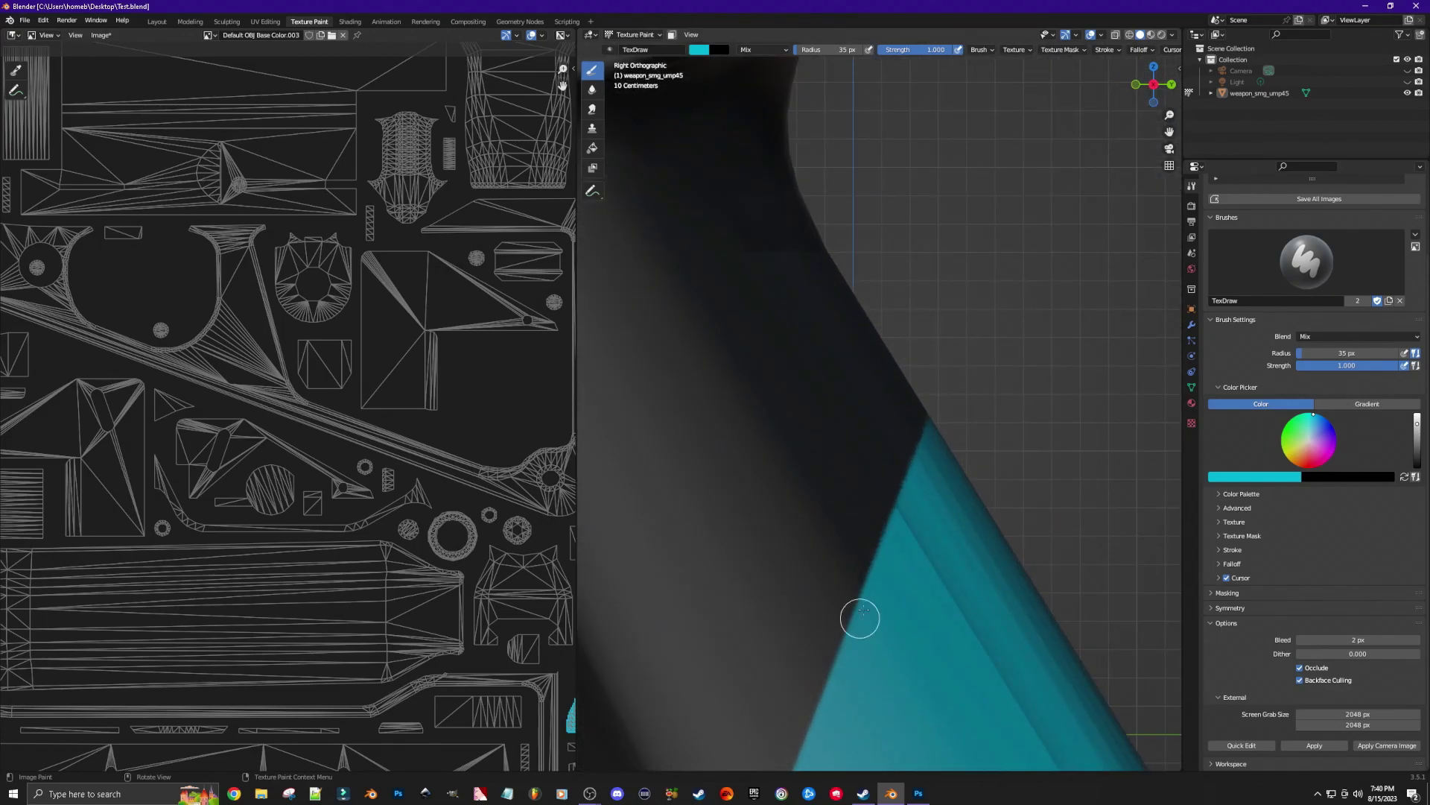
{"action": "scroll", "coordinate": [840, 653], "scroll_direction": "down", "scroll_amount": 2}
{"action": "scroll", "coordinate": [840, 651], "scroll_direction": "down", "scroll_amount": 3}
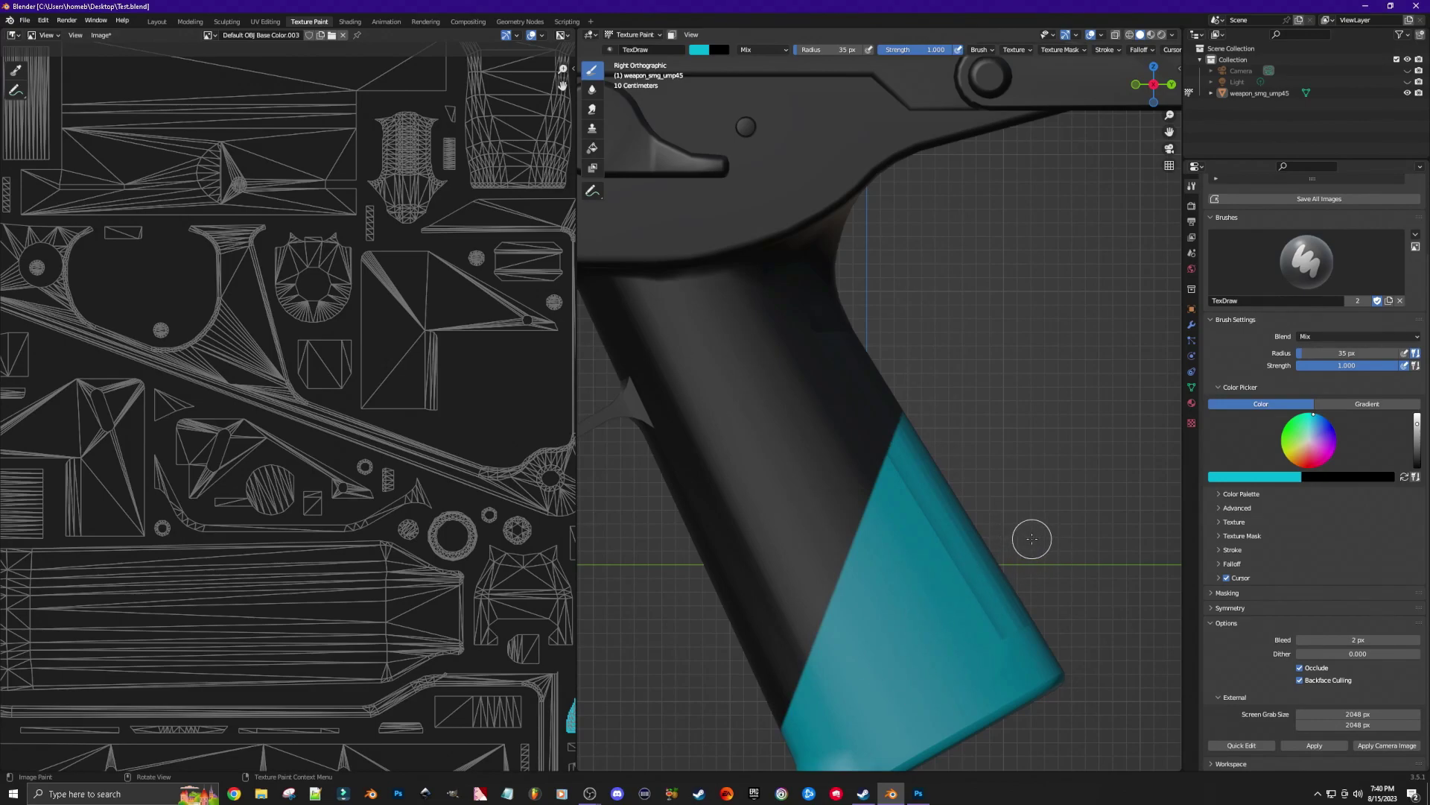
{"action": "scroll", "coordinate": [1031, 538], "scroll_direction": "down", "scroll_amount": 1}
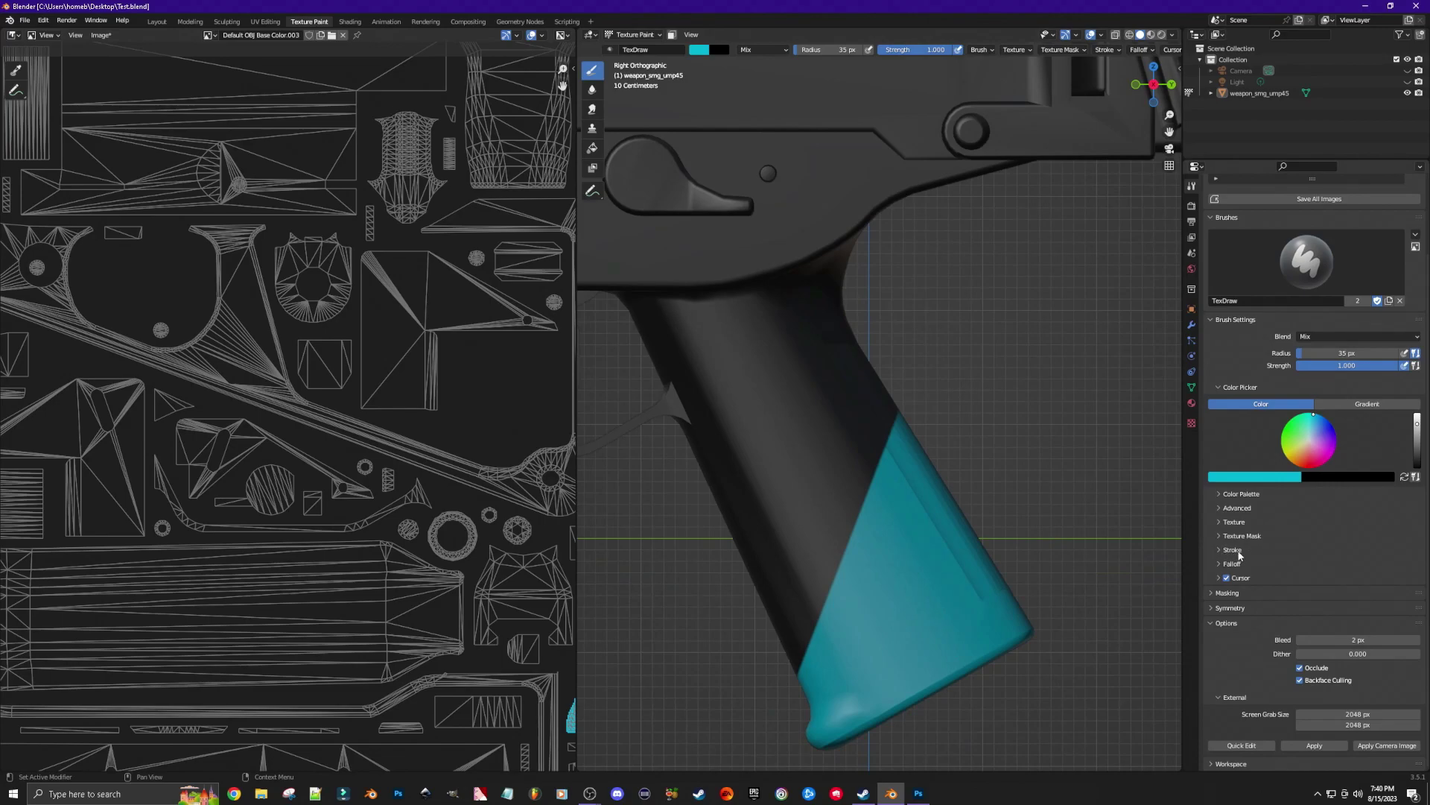
{"action": "left_click", "coordinate": [1219, 550]}
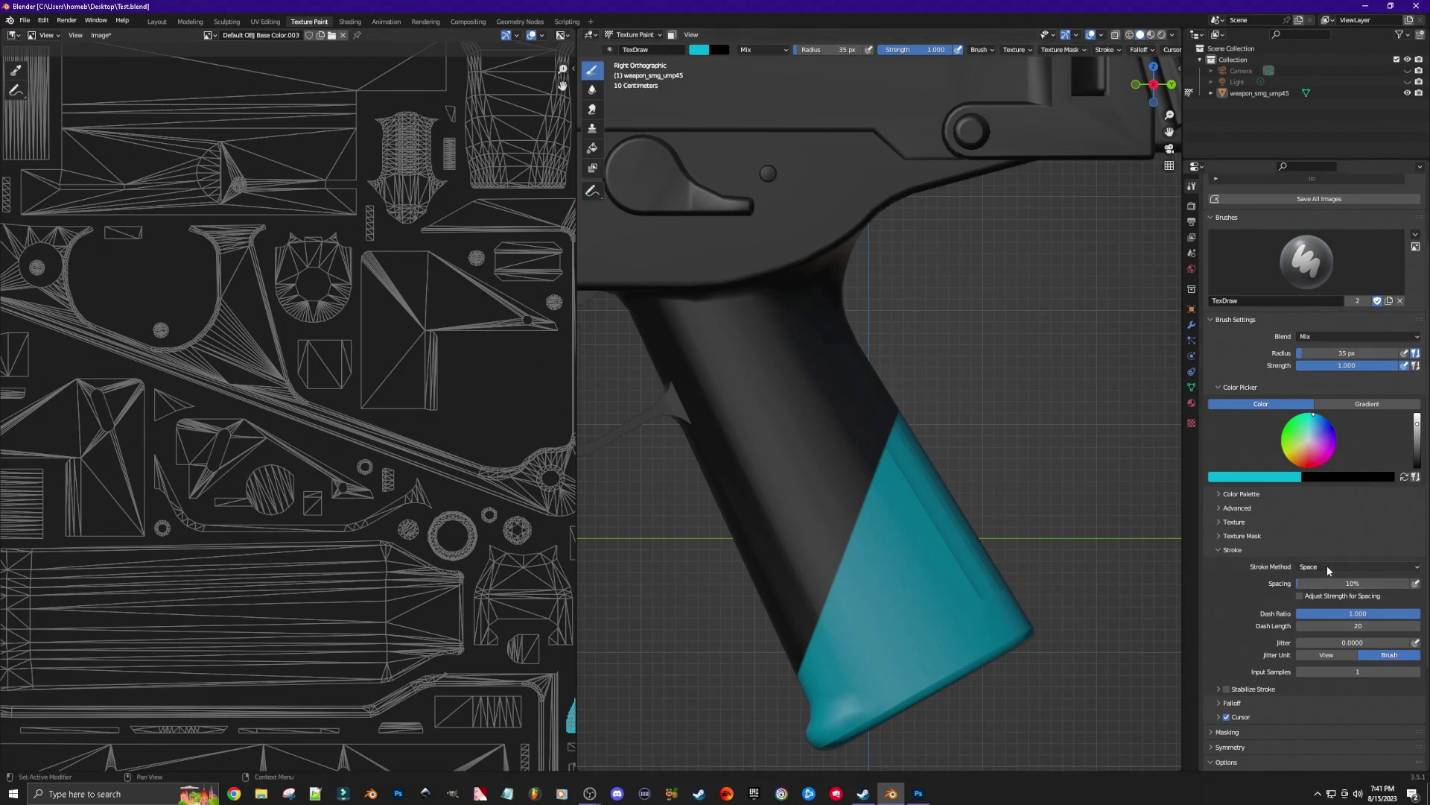
{"action": "left_click", "coordinate": [1415, 567]}
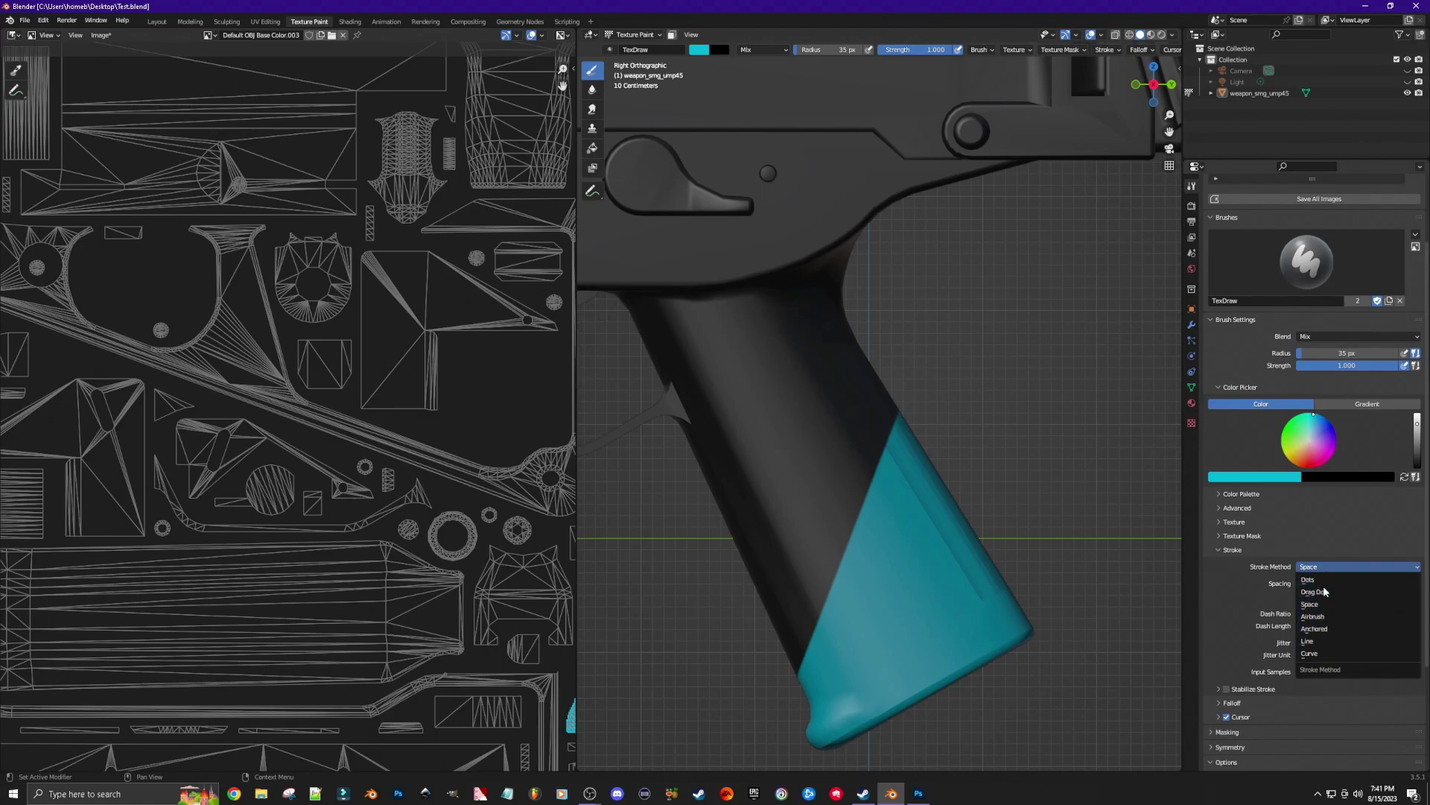
{"action": "left_click", "coordinate": [1314, 646]}
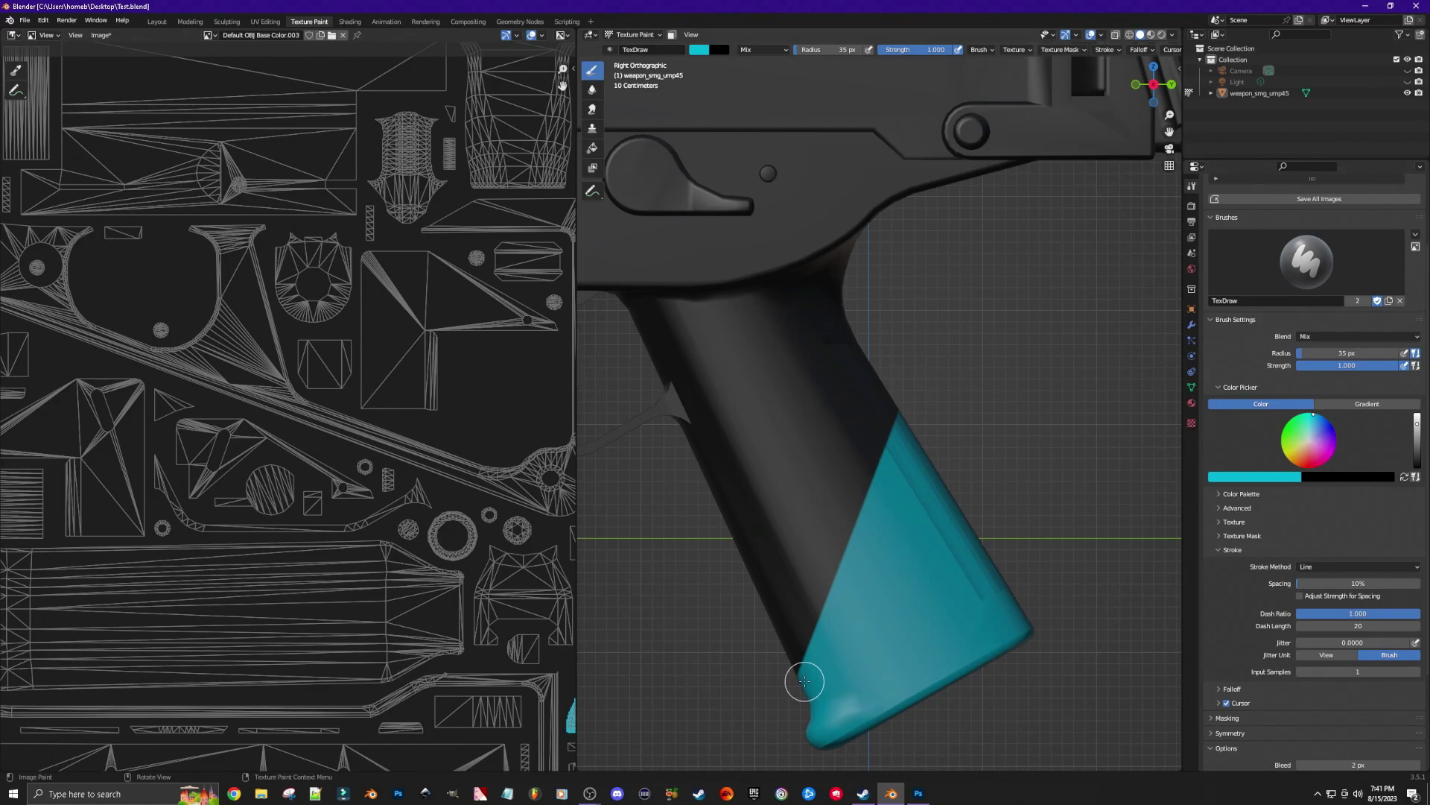
{"action": "left_click_drag", "start_coordinate": [805, 680], "coordinate": [896, 444]}
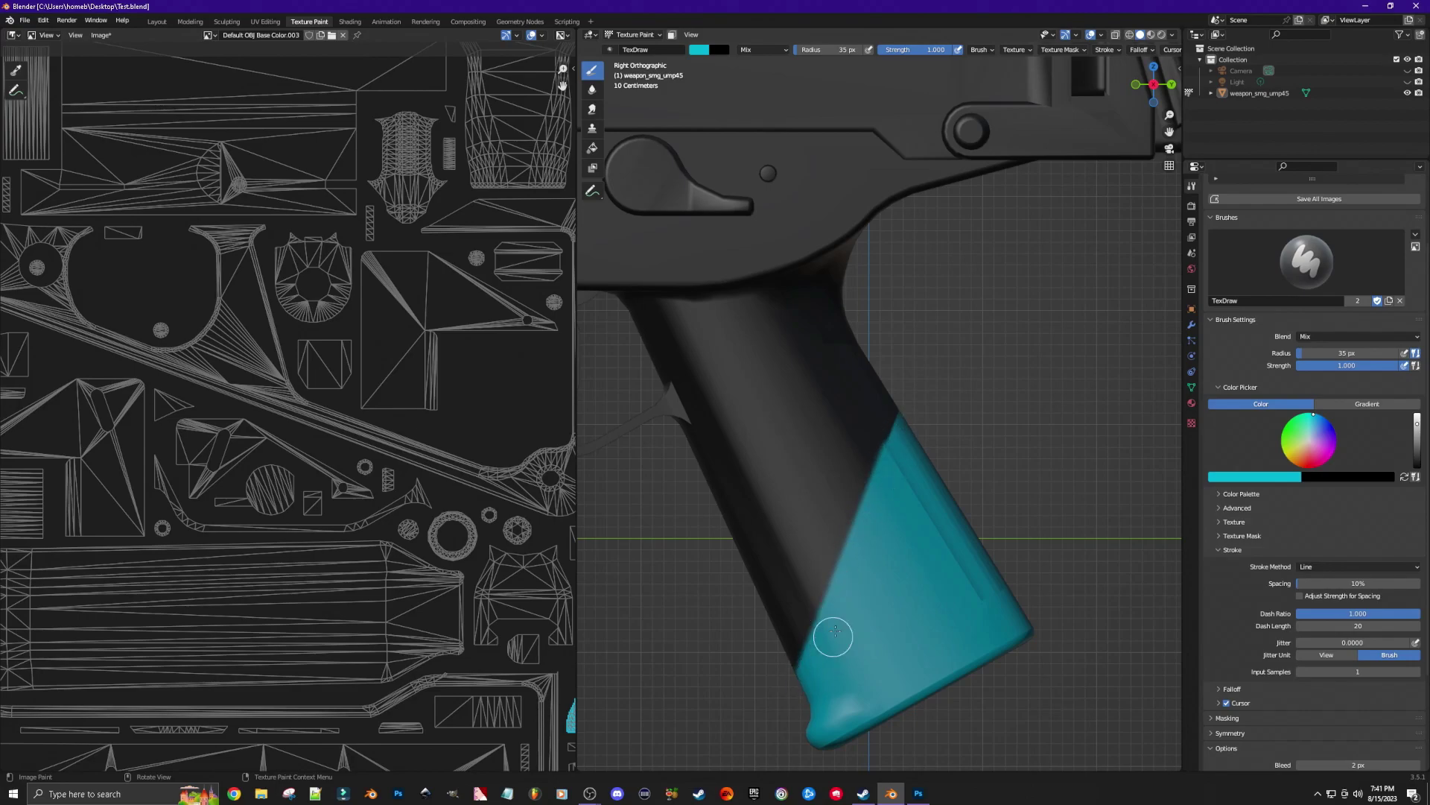
- Set the brush's secondary colour to white (FFFFFF)
{"action": "middle_click_drag", "start_coordinate": [999, 502], "coordinate": [856, 543]}
{"action": "middle_click_drag", "start_coordinate": [1016, 488], "coordinate": [1044, 457]}
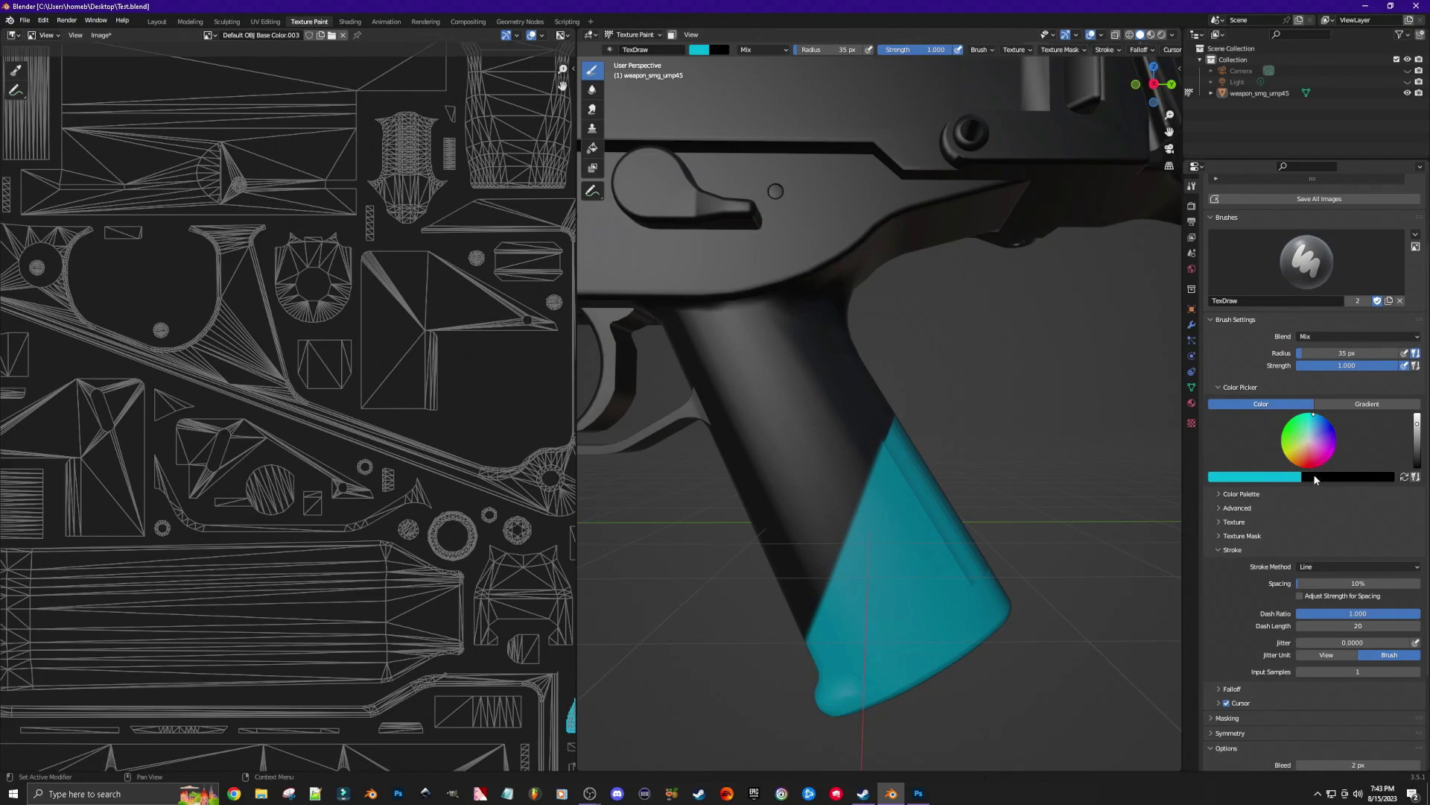
{"action": "left_click", "coordinate": [1338, 476]}
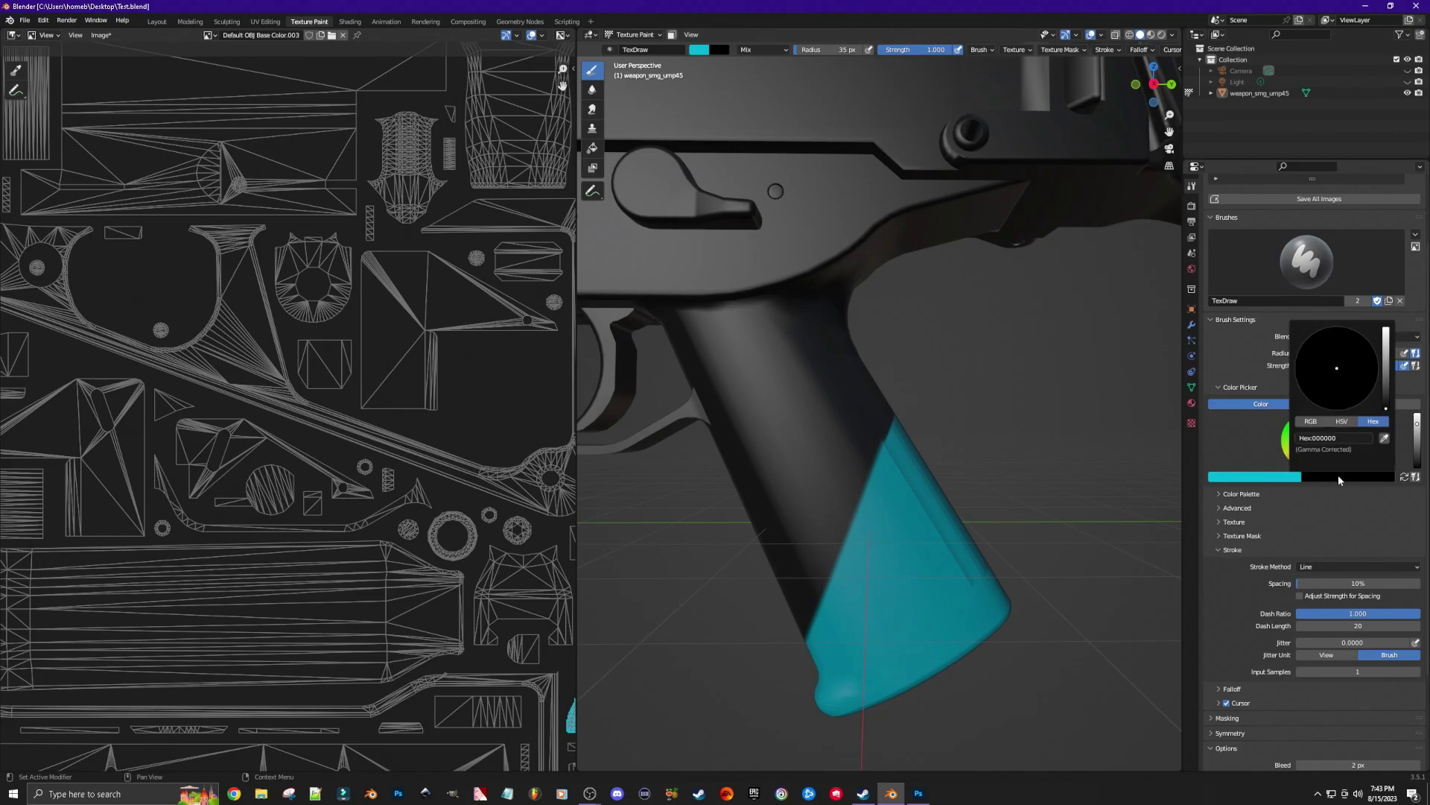
{"action": "left_click_drag", "start_coordinate": [1388, 410], "coordinate": [1388, 330]}
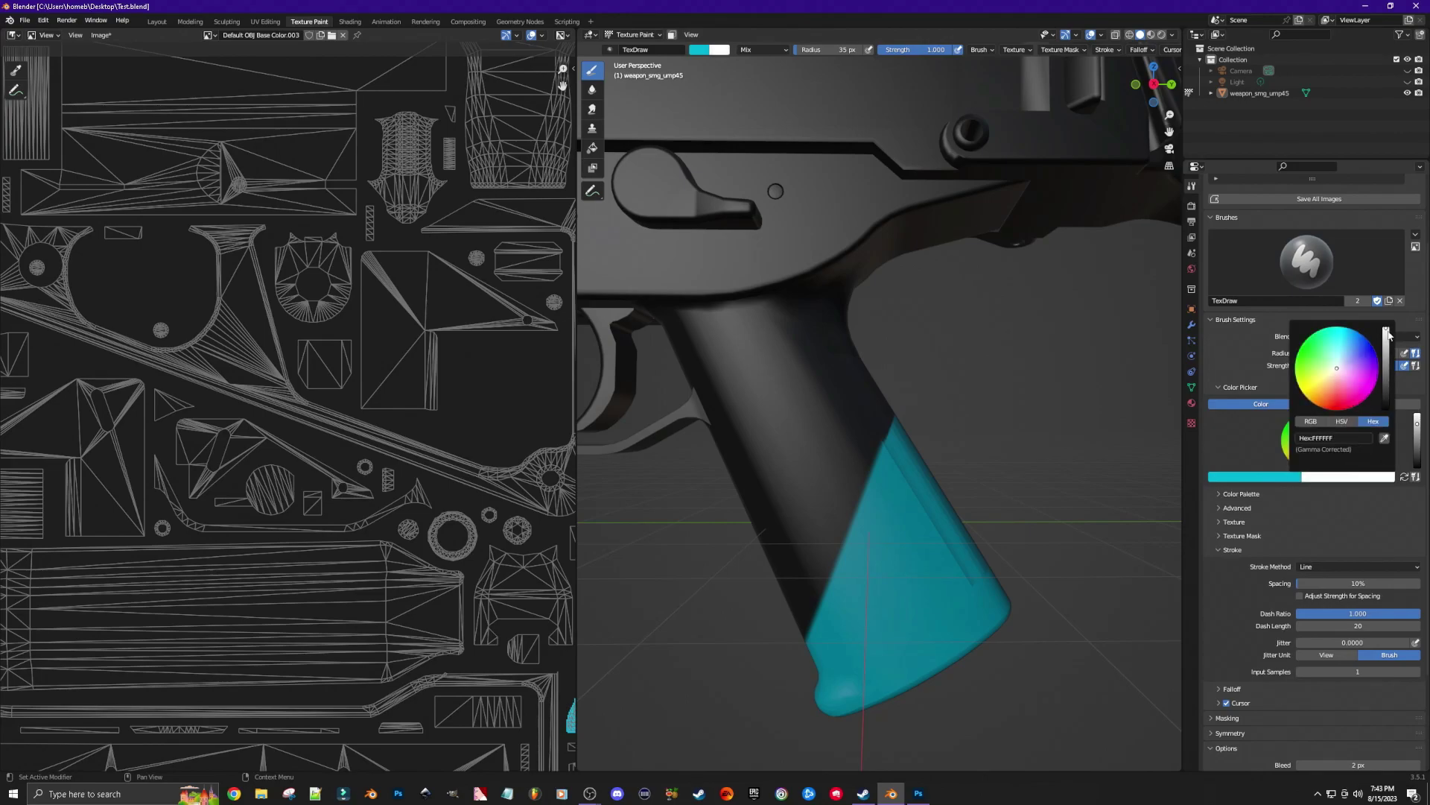
- Set the brush's secondary colour to red and paint straight teal and red strokes along the grip's diagonal colour edge
{"action": "left_click", "coordinate": [1338, 404]}
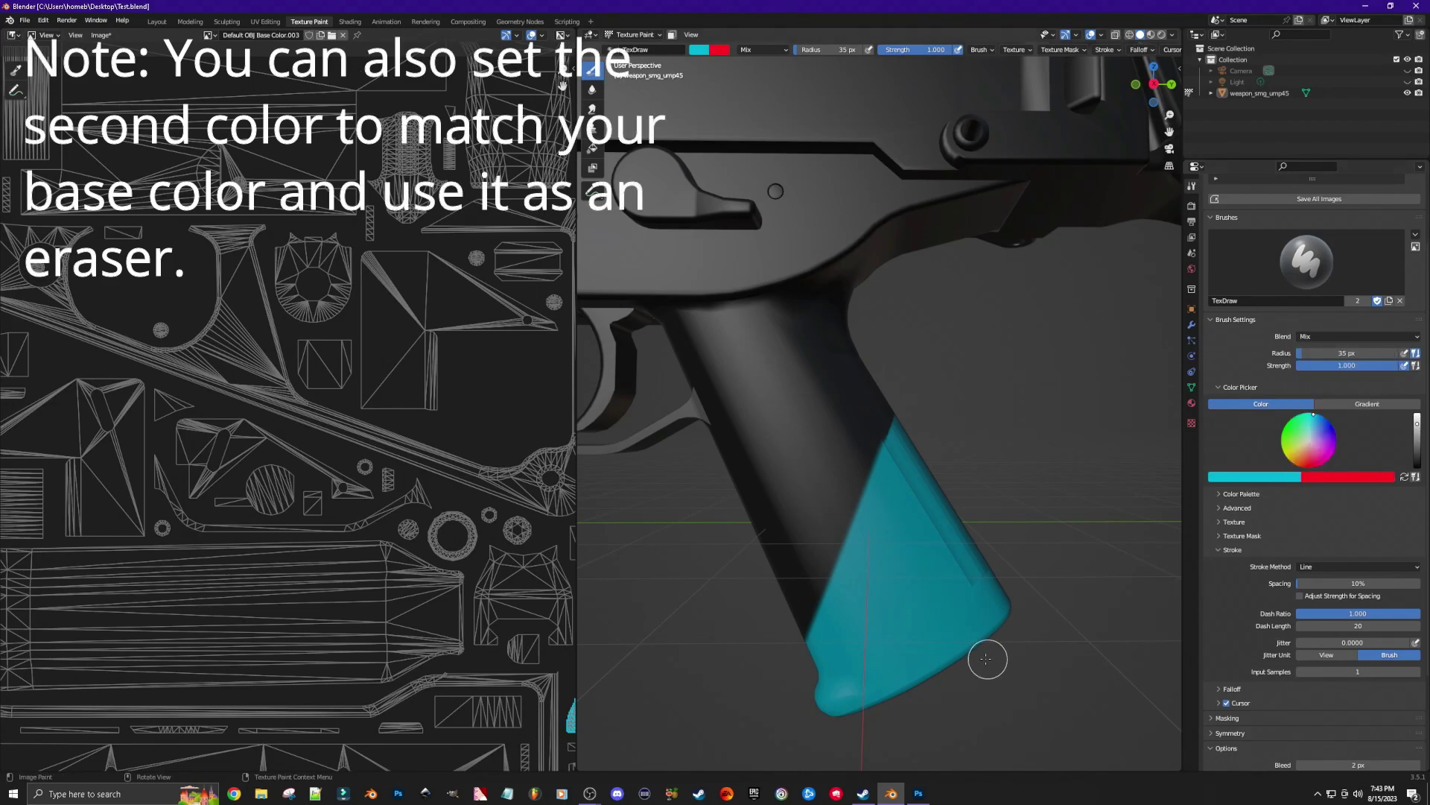
{"action": "mouse_move", "coordinate": [808, 639]}
{"action": "left_mouse_down"}
{"action": "mouse_move", "coordinate": [840, 597]}
{"action": "mouse_move", "coordinate": [845, 547]}
{"action": "left_mouse_up"}
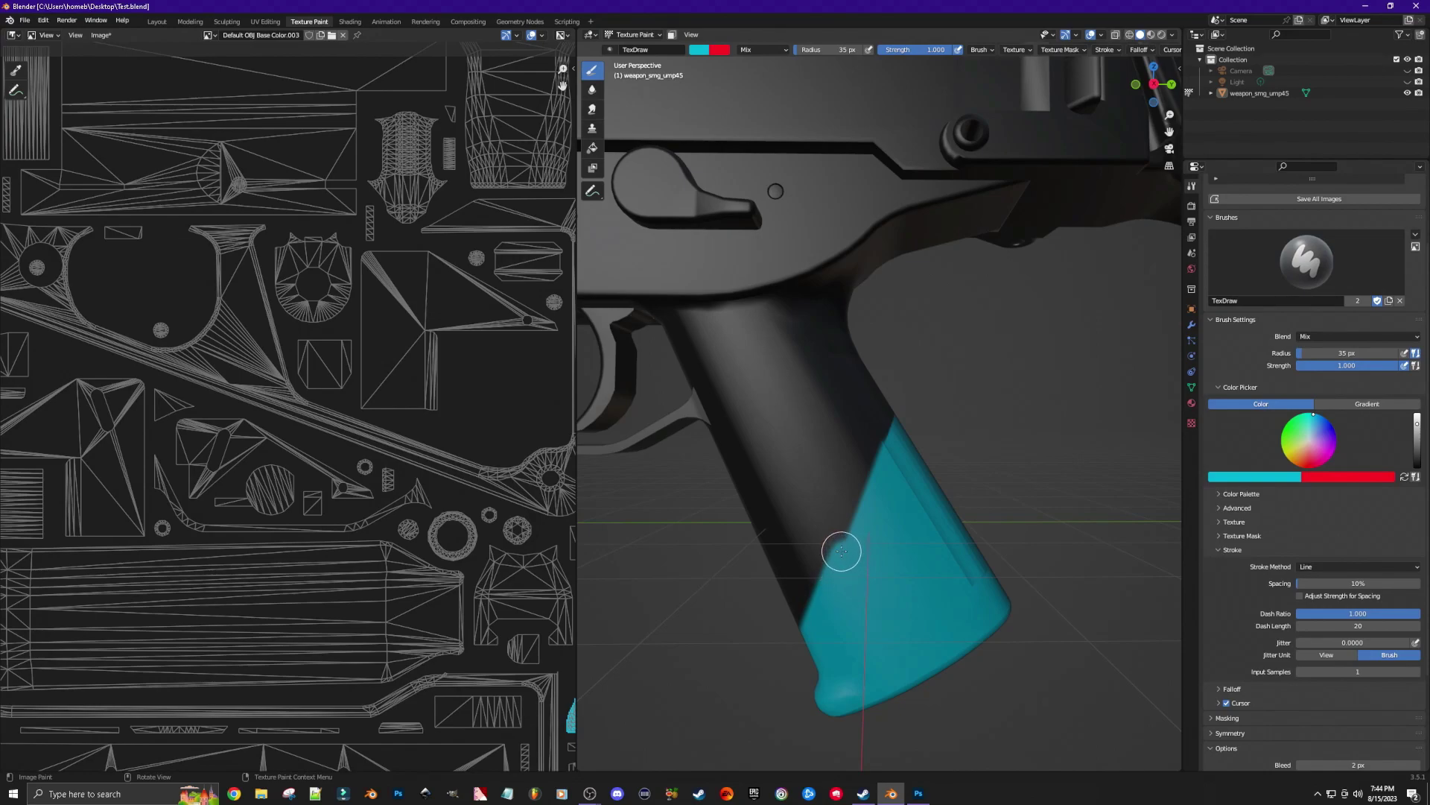
{"action": "left_click_drag", "start_coordinate": [847, 550], "coordinate": [874, 481], "text": "ctrl"}
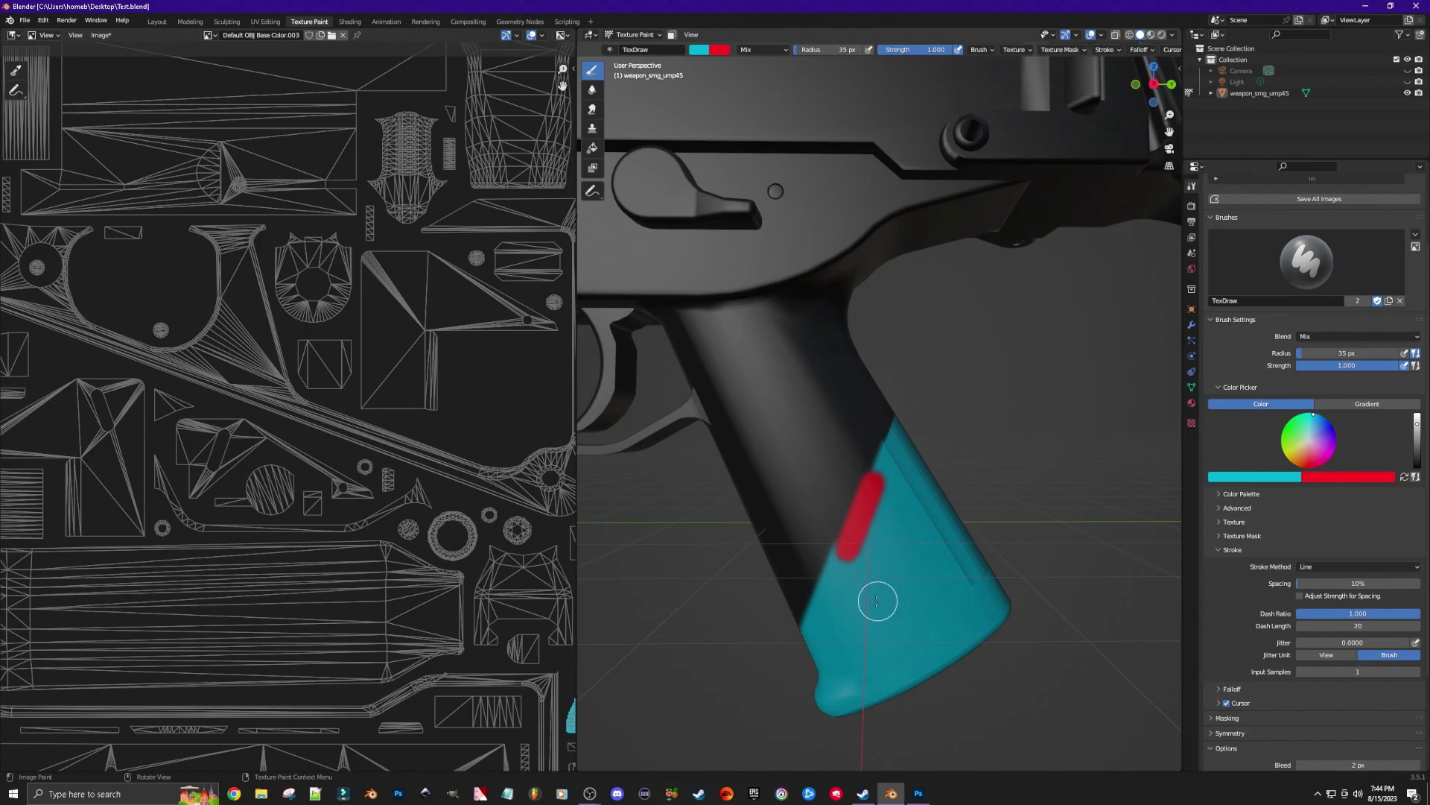
{"action": "mouse_move", "coordinate": [890, 567]}
{"action": "left_mouse_down"}
{"action": "mouse_move", "coordinate": [903, 579]}
{"action": "mouse_move", "coordinate": [892, 573]}
{"action": "left_mouse_up"}
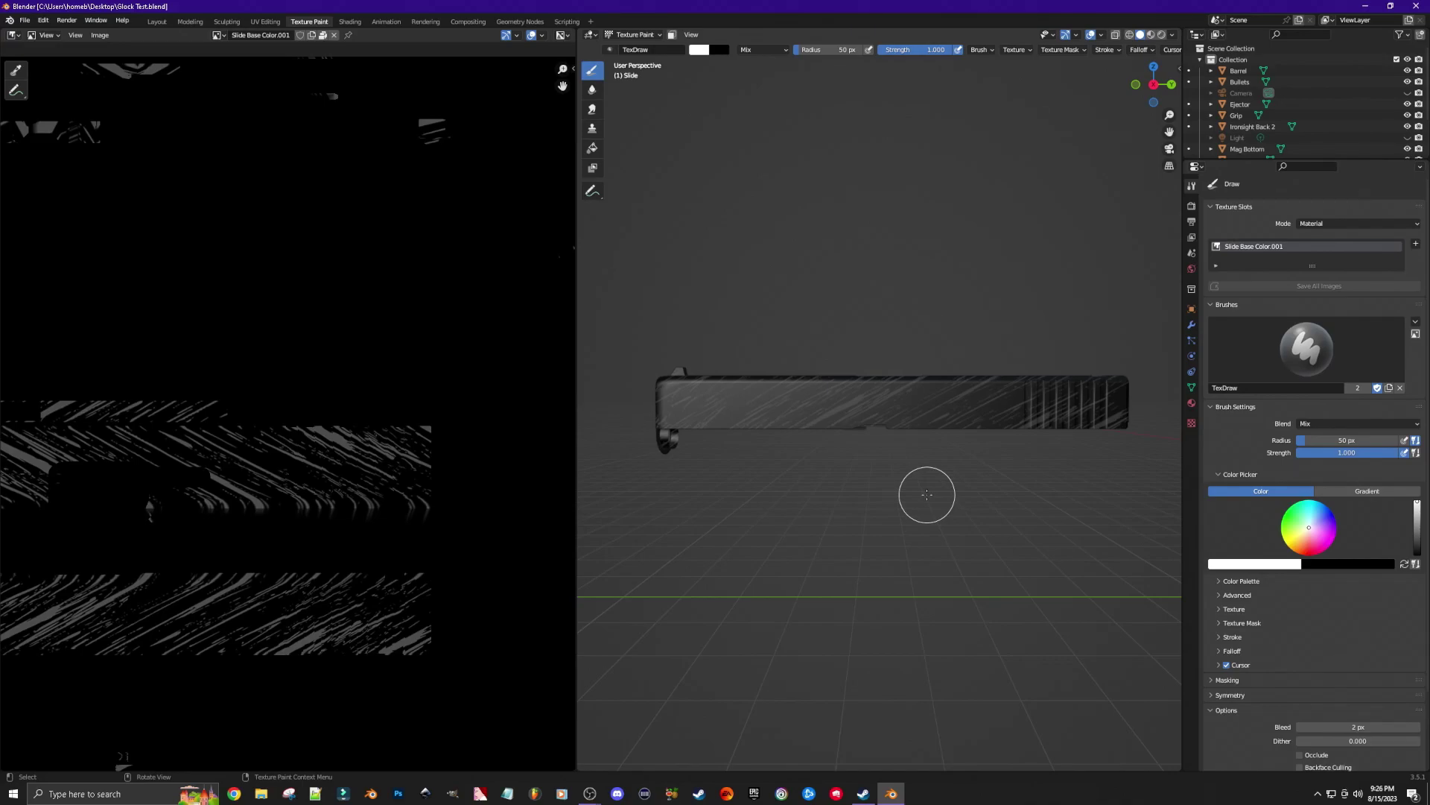
- Show the Glock slide in top orthographic view and enable Occlude and Backface Culling for texture painting
{"action": "mouse_move", "coordinate": [930, 465]}
{"action": "left_mouse_down"}
{"action": "mouse_move", "coordinate": [783, 397]}
{"action": "mouse_move", "coordinate": [951, 442]}
{"action": "mouse_move", "coordinate": [815, 393]}
{"action": "mouse_move", "coordinate": [779, 412]}
{"action": "mouse_move", "coordinate": [1007, 411]}
{"action": "mouse_move", "coordinate": [824, 404]}
{"action": "mouse_move", "coordinate": [976, 395]}
{"action": "mouse_move", "coordinate": [952, 377]}
{"action": "mouse_move", "coordinate": [841, 391]}
{"action": "left_mouse_up"}
{"action": "mouse_move", "coordinate": [916, 470]}
{"action": "middle_mouse_down"}
{"action": "mouse_move", "coordinate": [996, 551]}
{"action": "mouse_move", "coordinate": [1015, 549]}
{"action": "middle_mouse_up"}
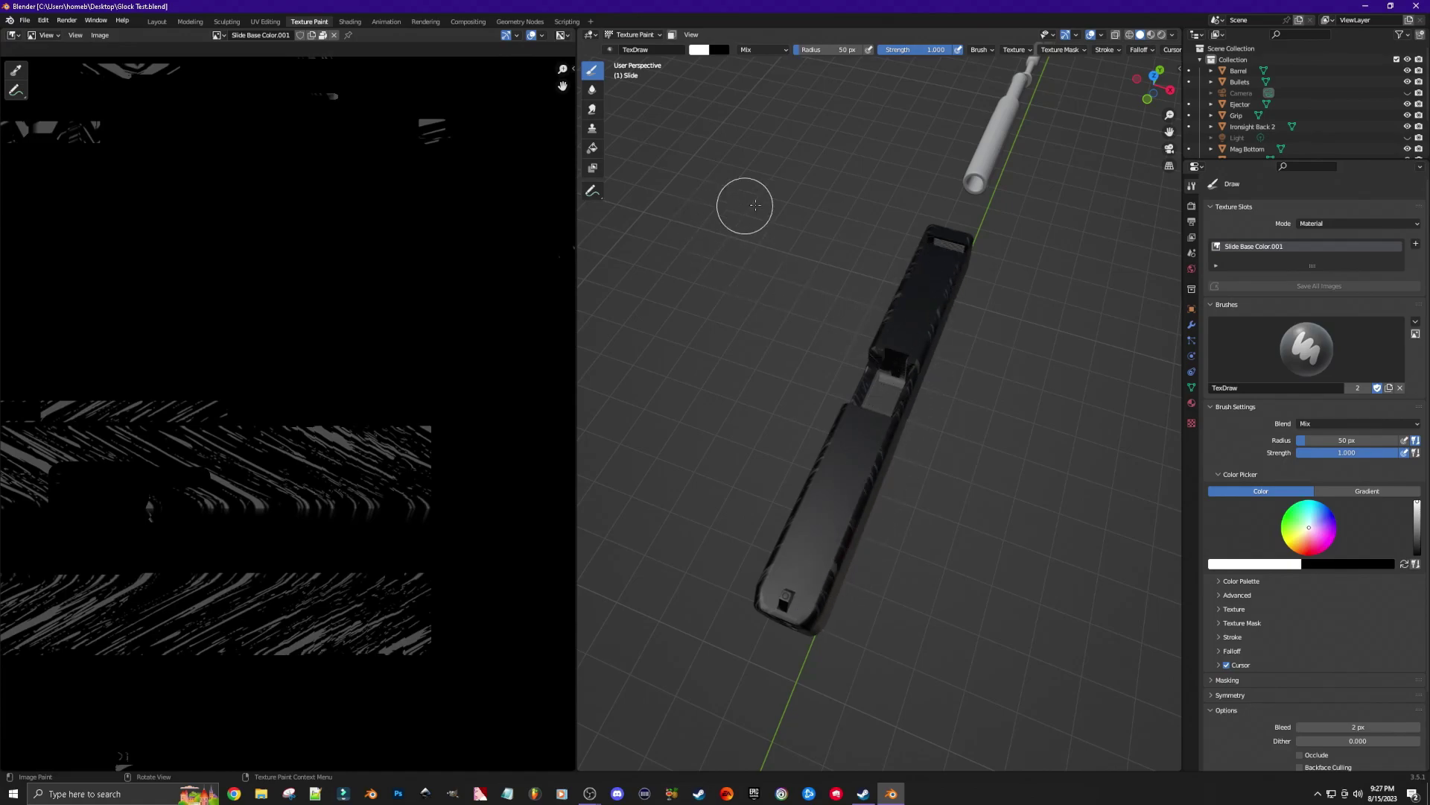
{"action": "left_click", "coordinate": [692, 36]}
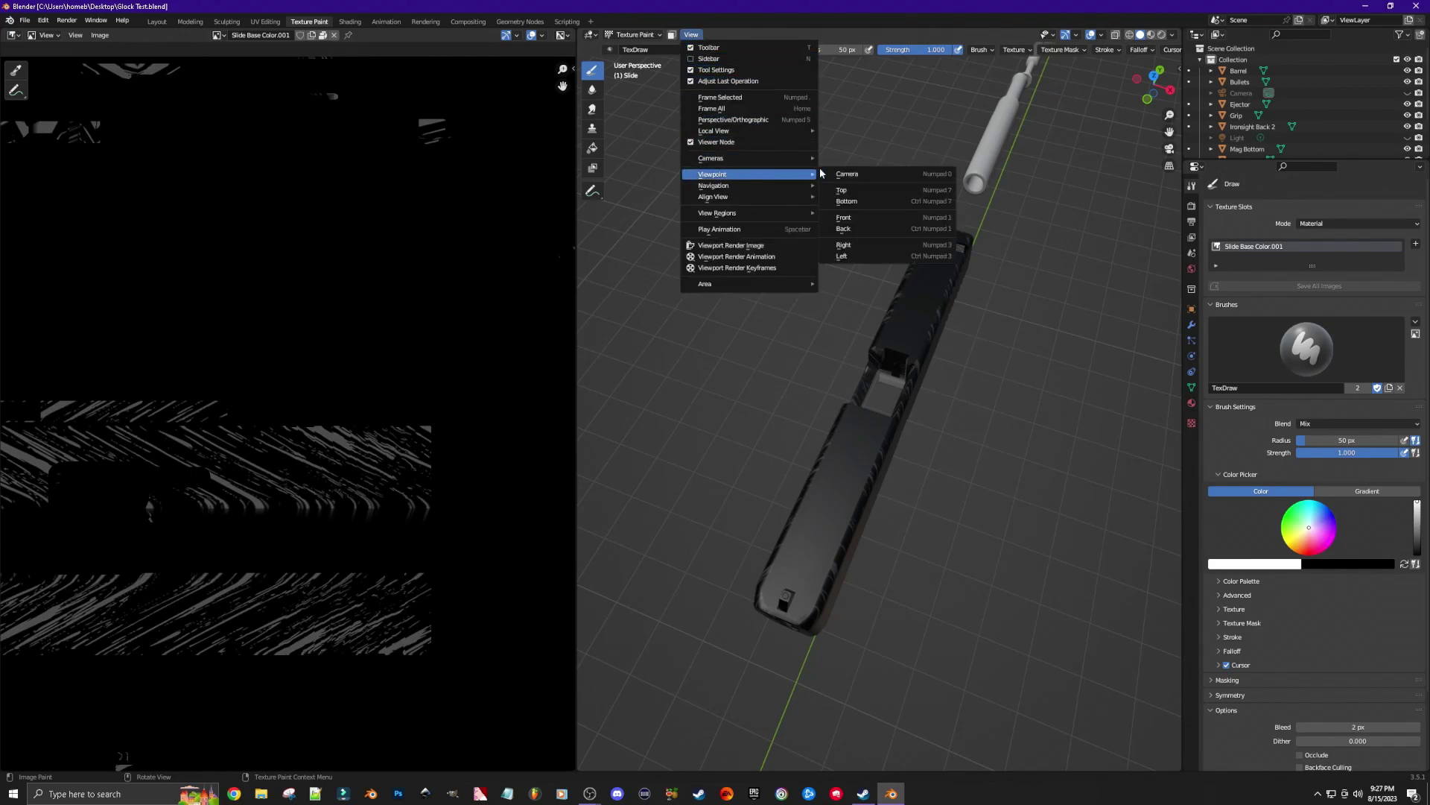
{"action": "left_click", "coordinate": [843, 190]}
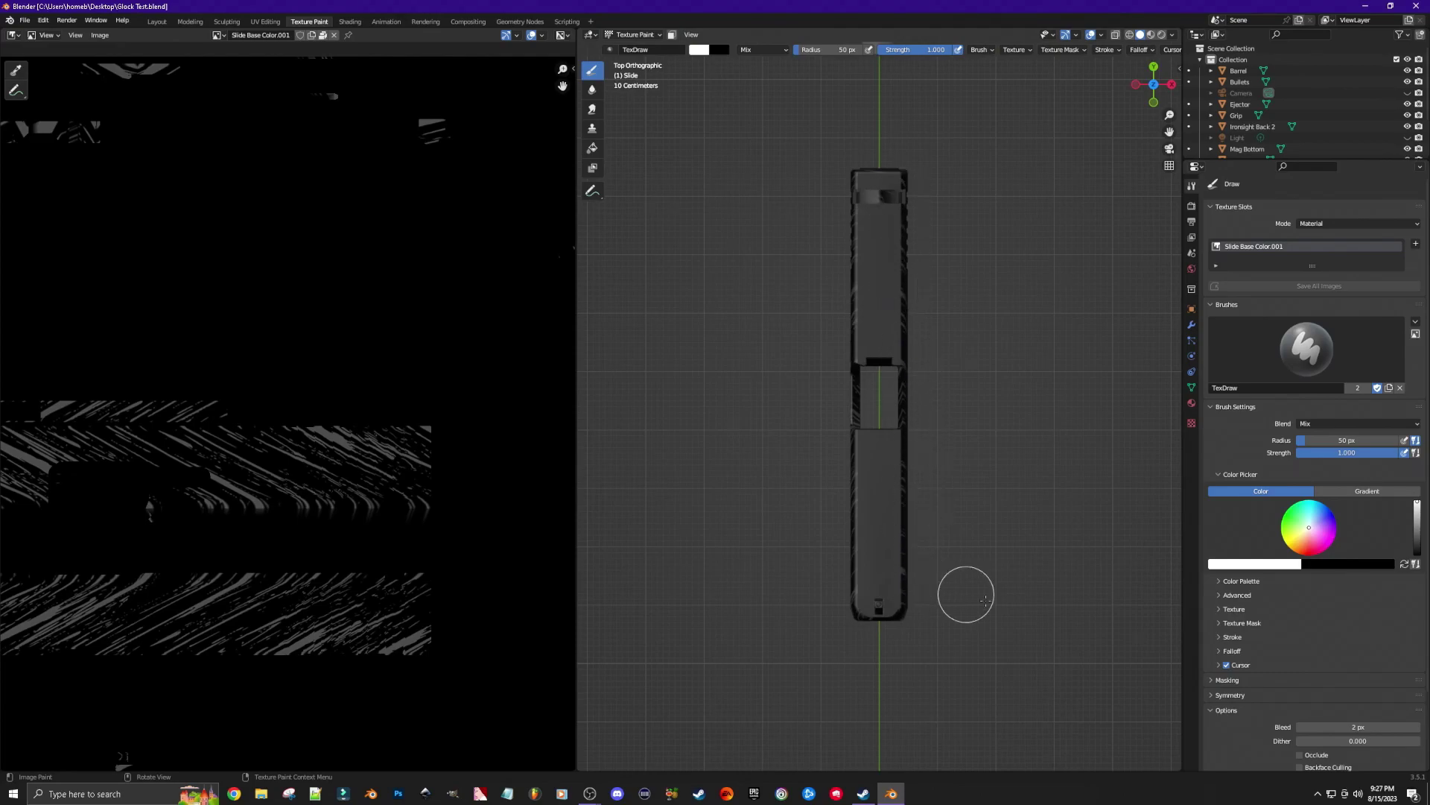
{"action": "scroll", "coordinate": [1275, 663], "scroll_direction": "down", "scroll_amount": 3}
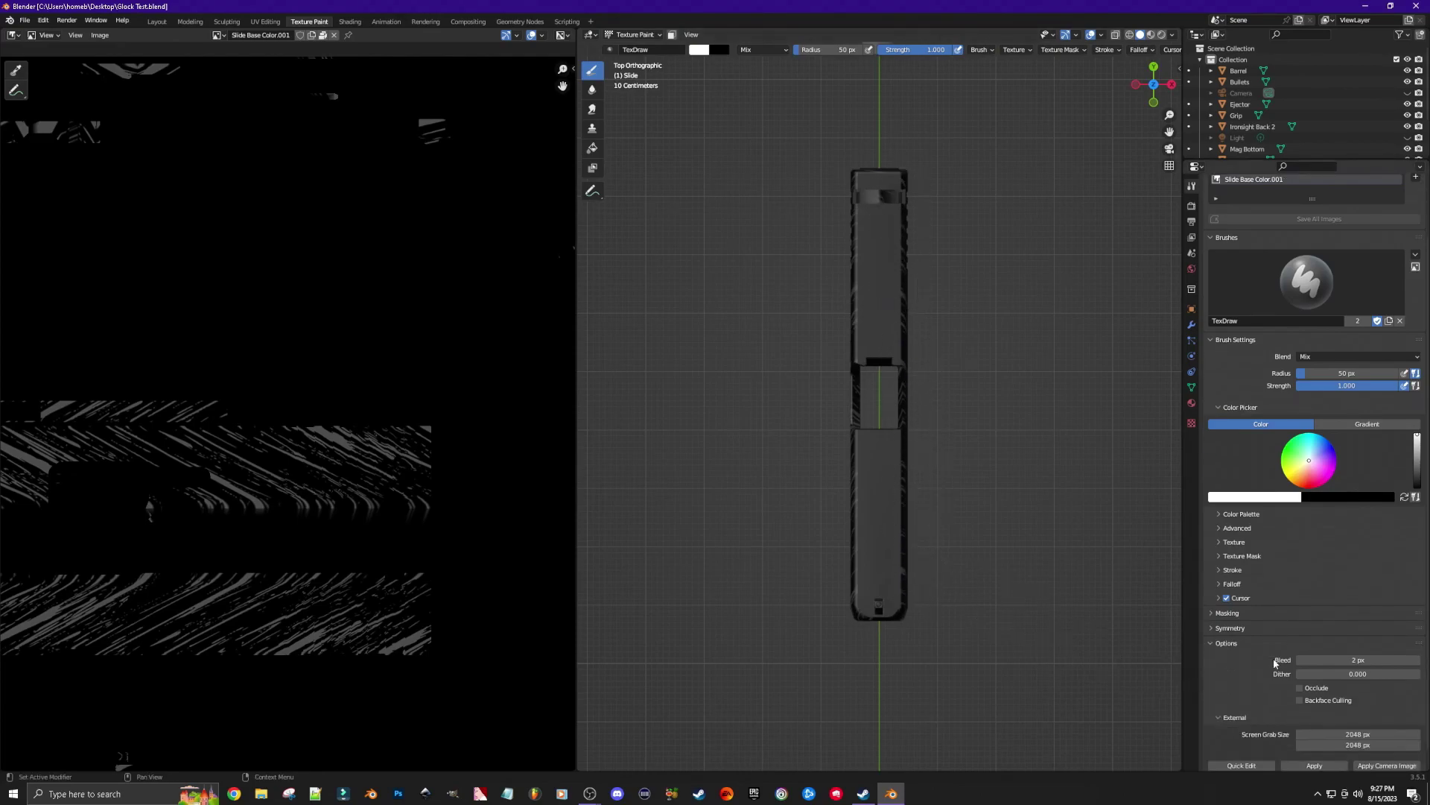
{"action": "left_click", "coordinate": [1300, 687]}
- Set the brush's primary colour to black (000000)
{"action": "left_click", "coordinate": [1268, 497]}
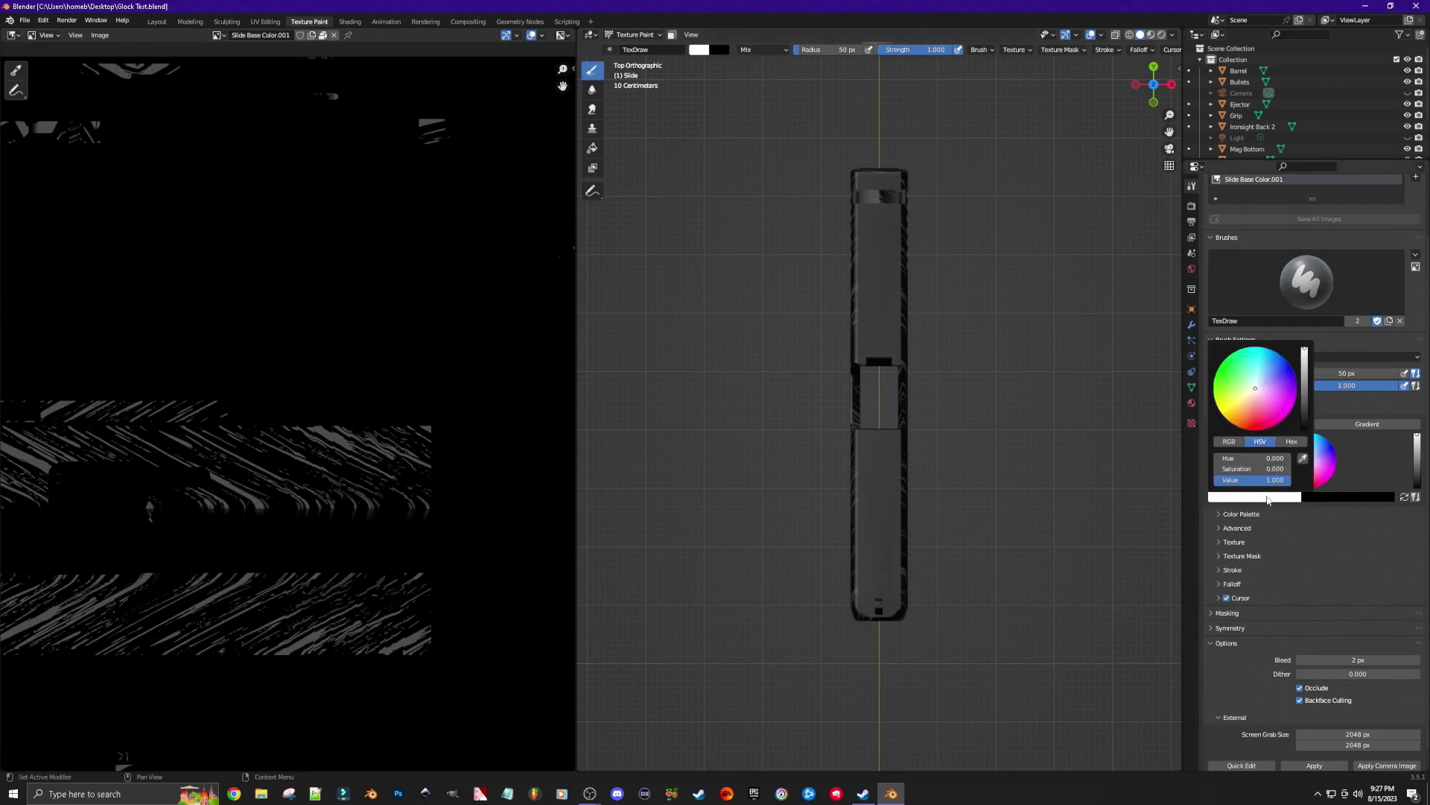
{"action": "left_click", "coordinate": [1291, 441]}
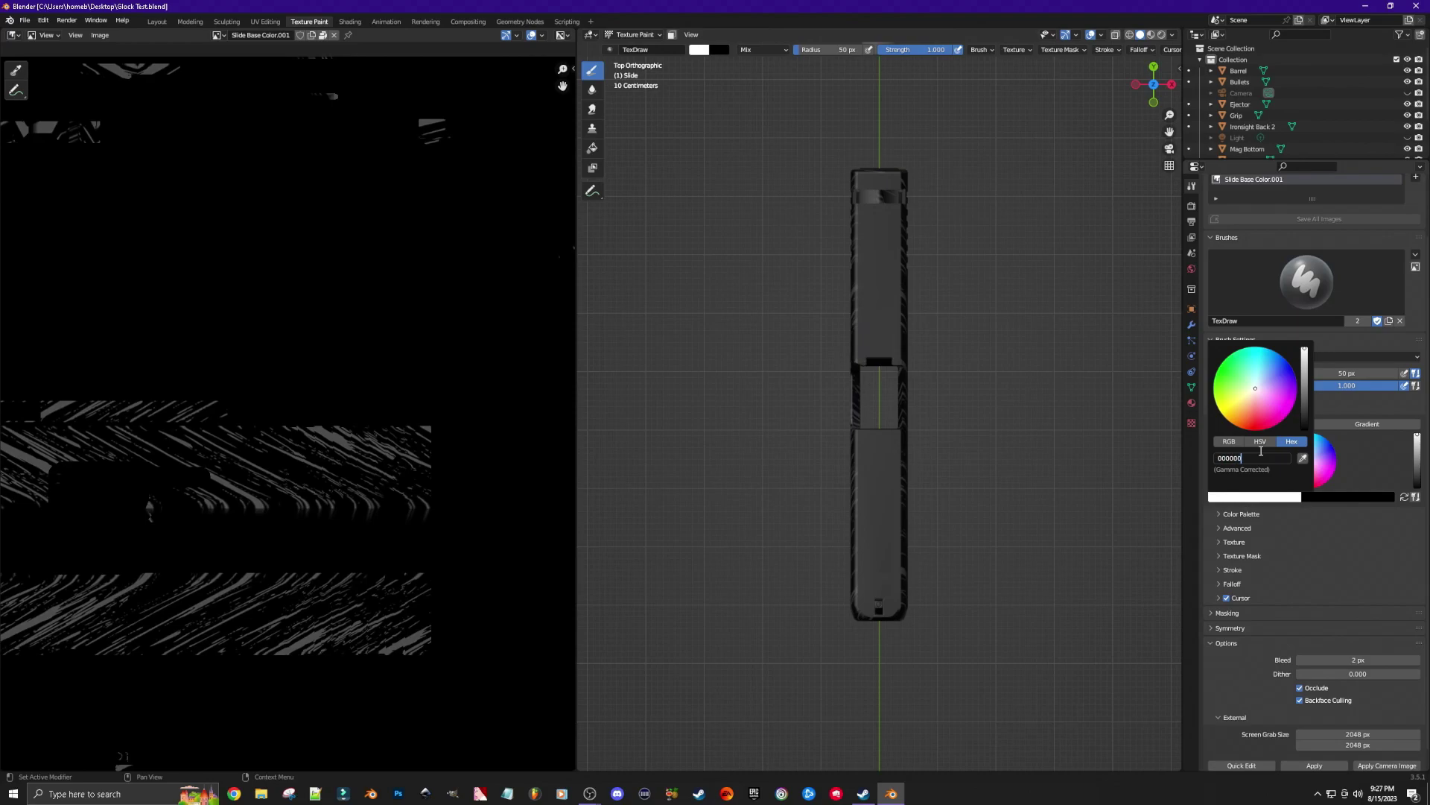
{"action": "type", "text": "000000"}
{"action": "key", "text": "Return"}
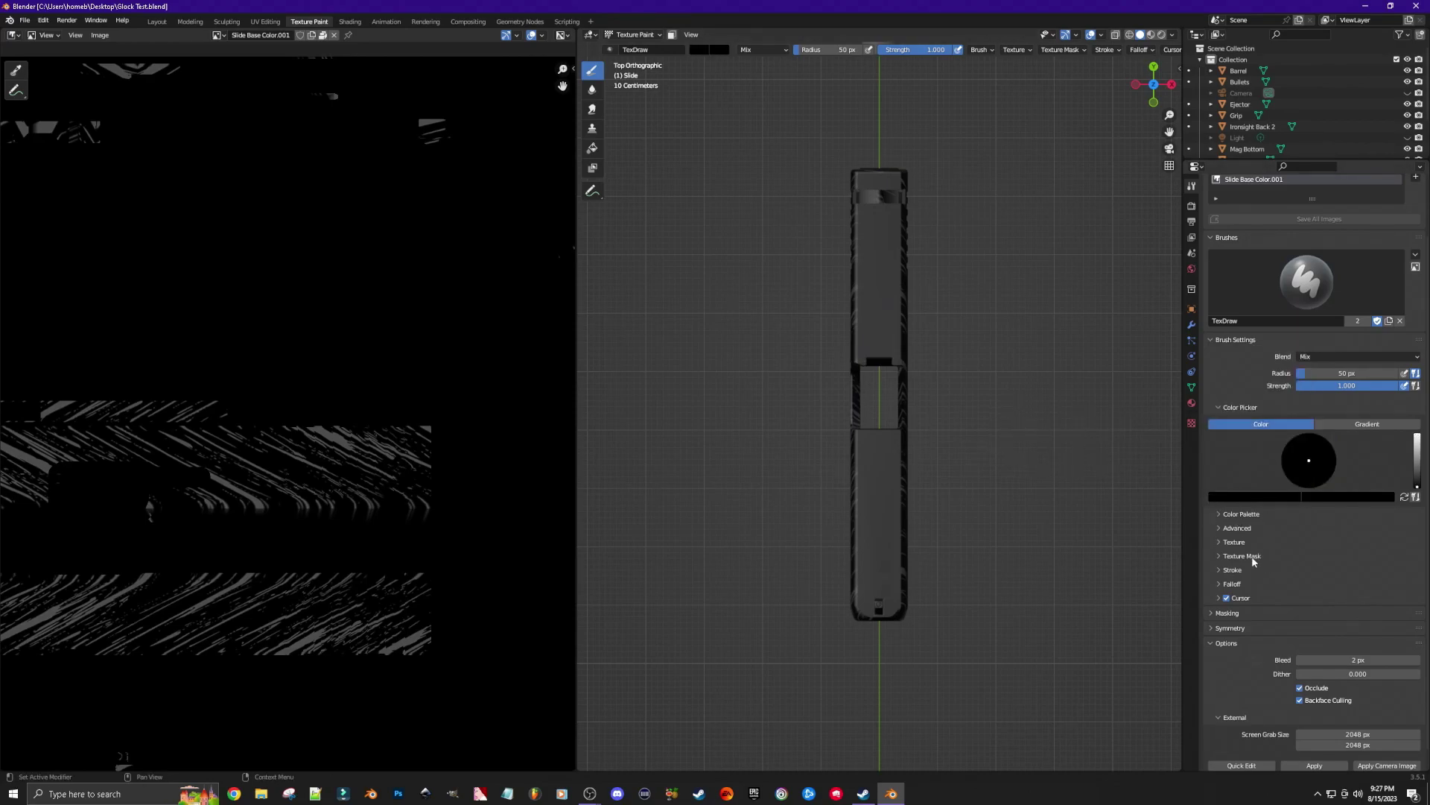
- Set the brush's stroke method to Line and its radius to 20 px
{"action": "left_click", "coordinate": [1219, 571]}
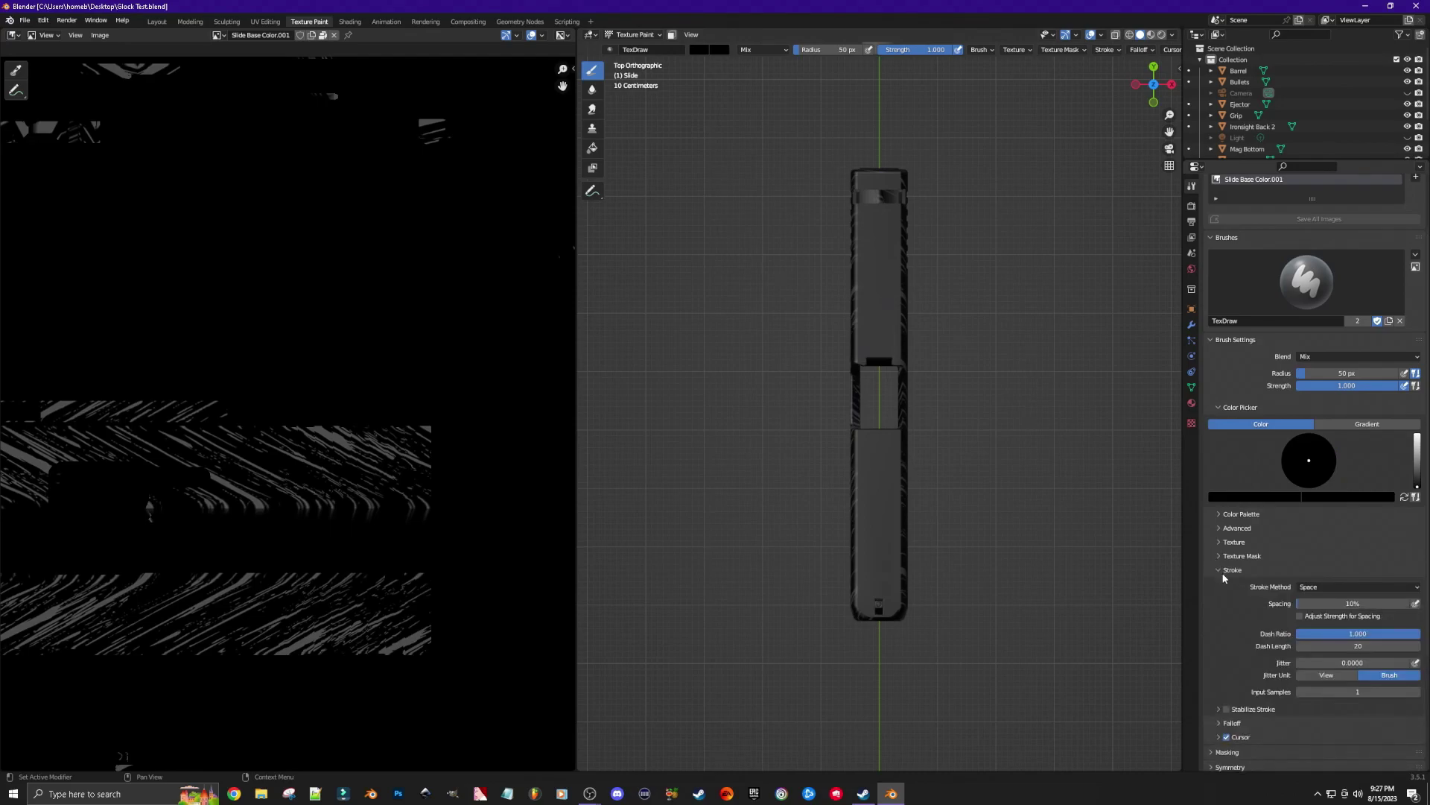
{"action": "left_click", "coordinate": [1398, 587]}
{"action": "left_click", "coordinate": [1309, 658]}
{"action": "left_click_drag", "start_coordinate": [1305, 374], "coordinate": [1298, 375]}
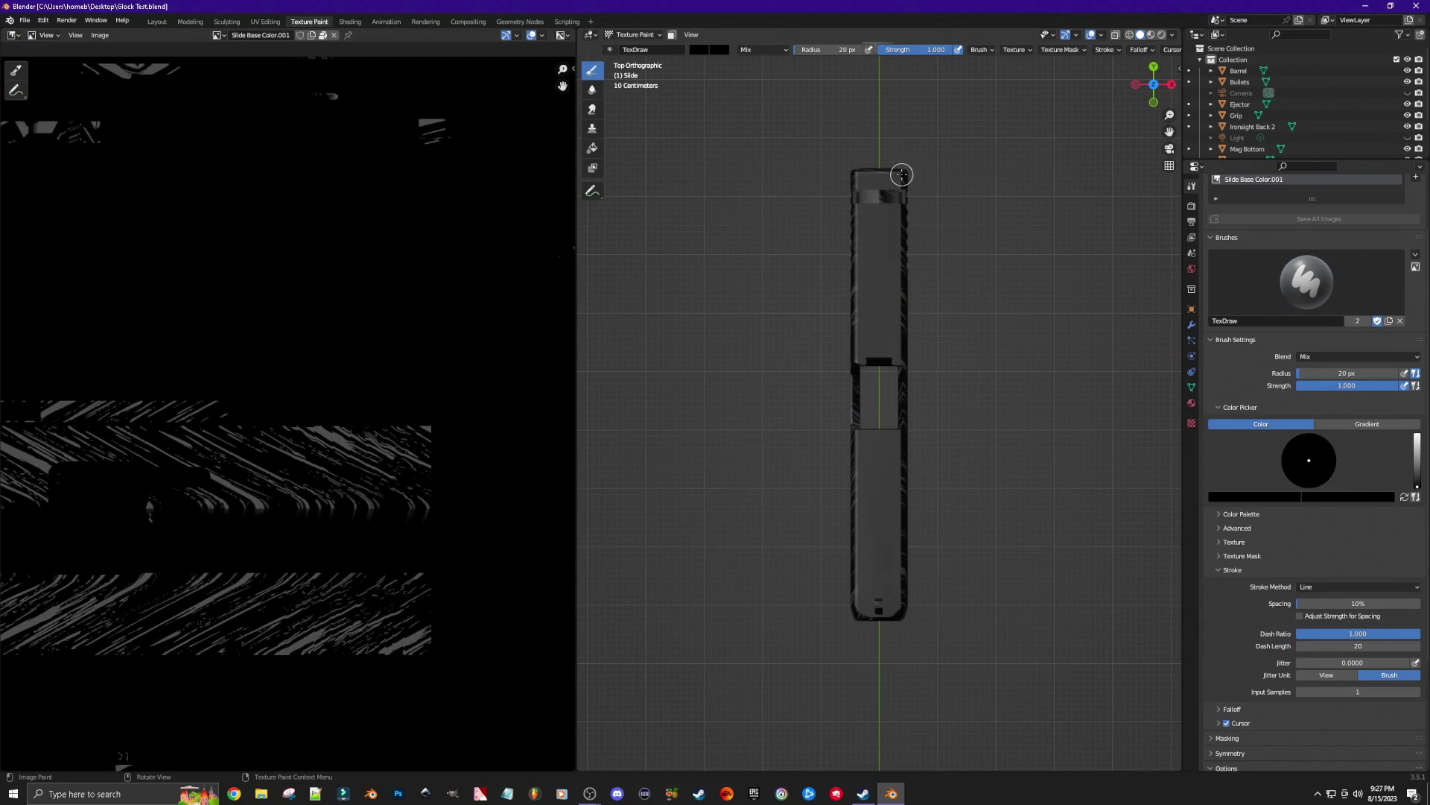
- Paint a straight black stroke down the full length of the slide's right edge and check it from other angles
{"action": "left_click_drag", "start_coordinate": [902, 175], "coordinate": [902, 603]}
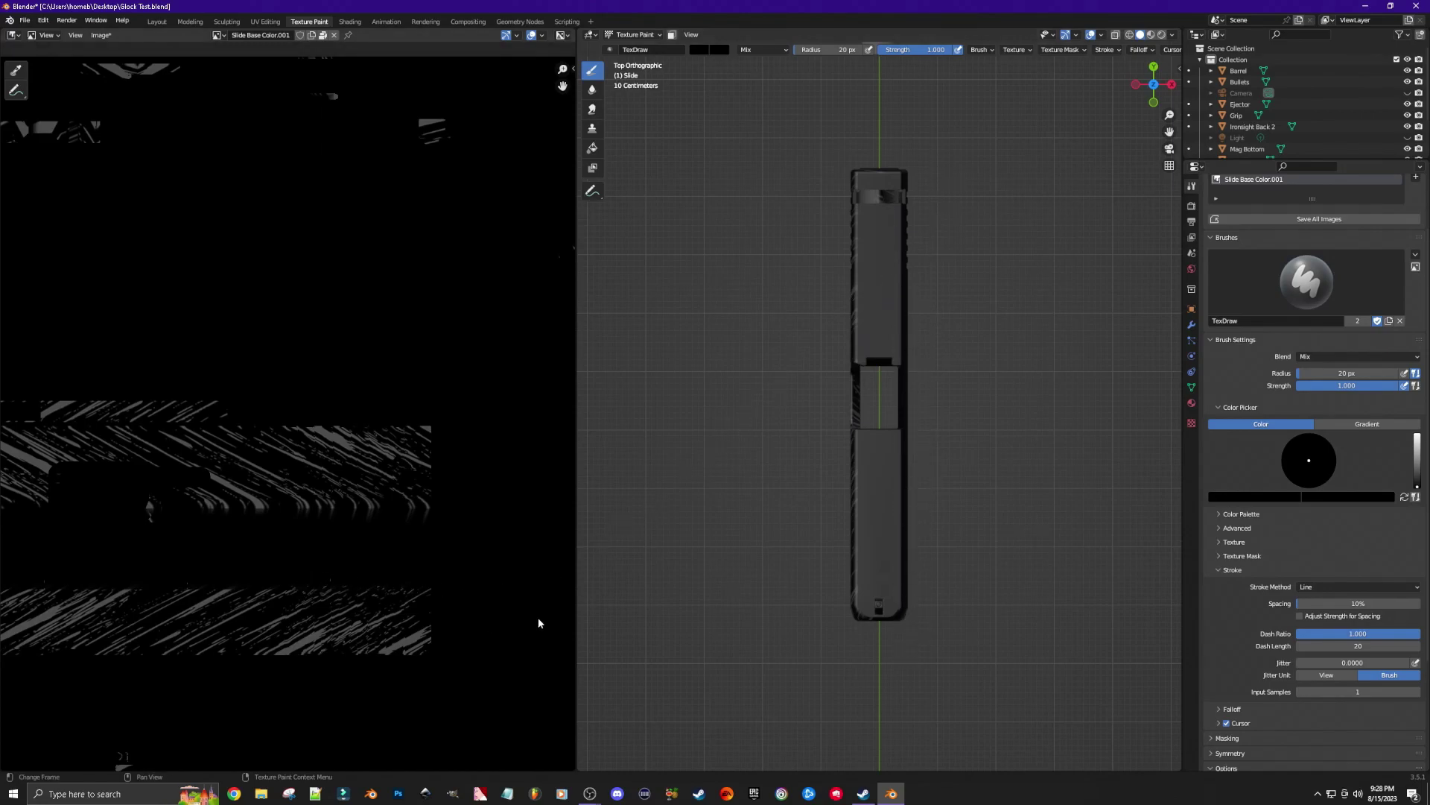
{"action": "middle_click_drag", "start_coordinate": [971, 631], "coordinate": [792, 479]}
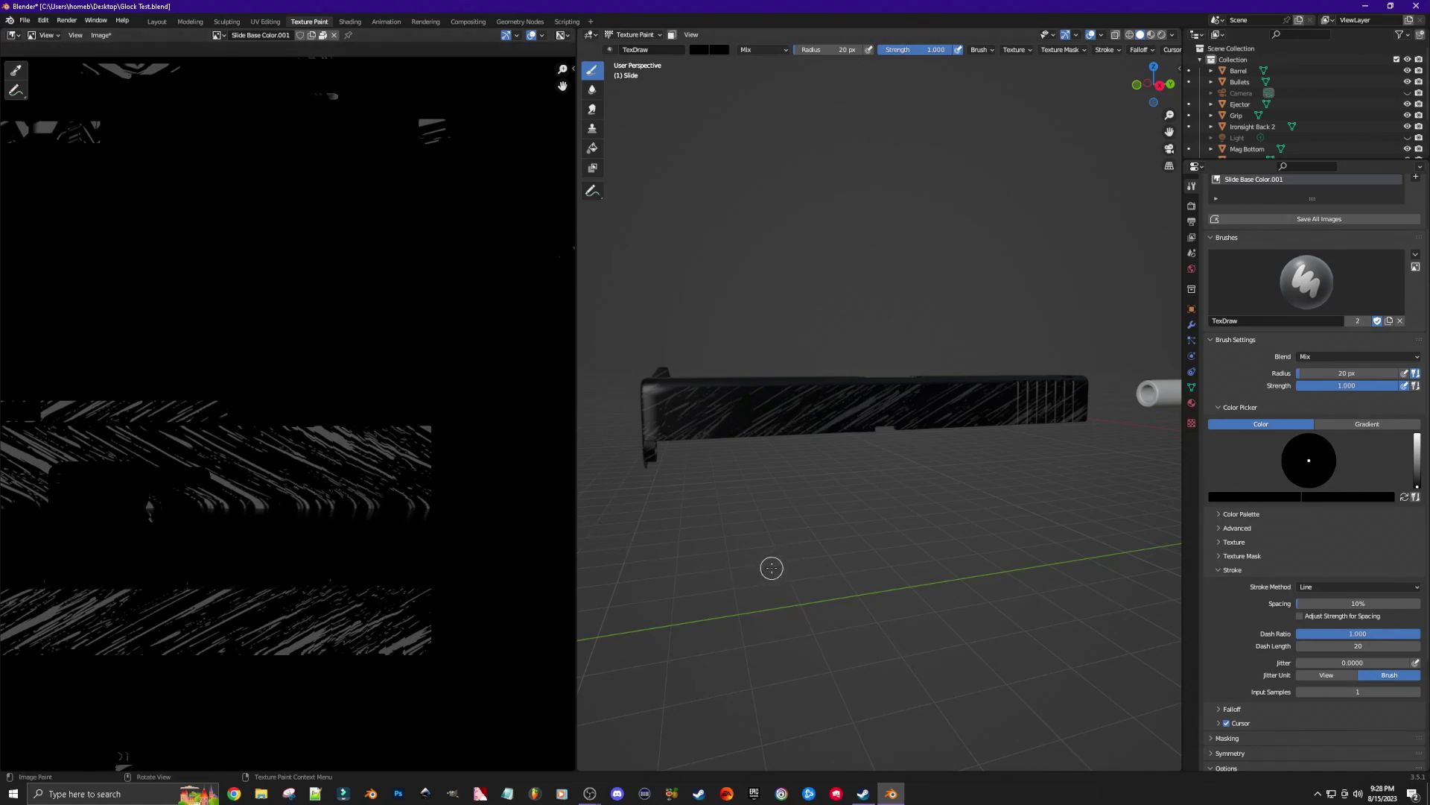
{"action": "middle_click_drag", "start_coordinate": [830, 550], "coordinate": [931, 656]}
{"action": "middle_click_drag", "start_coordinate": [998, 610], "coordinate": [999, 559]}
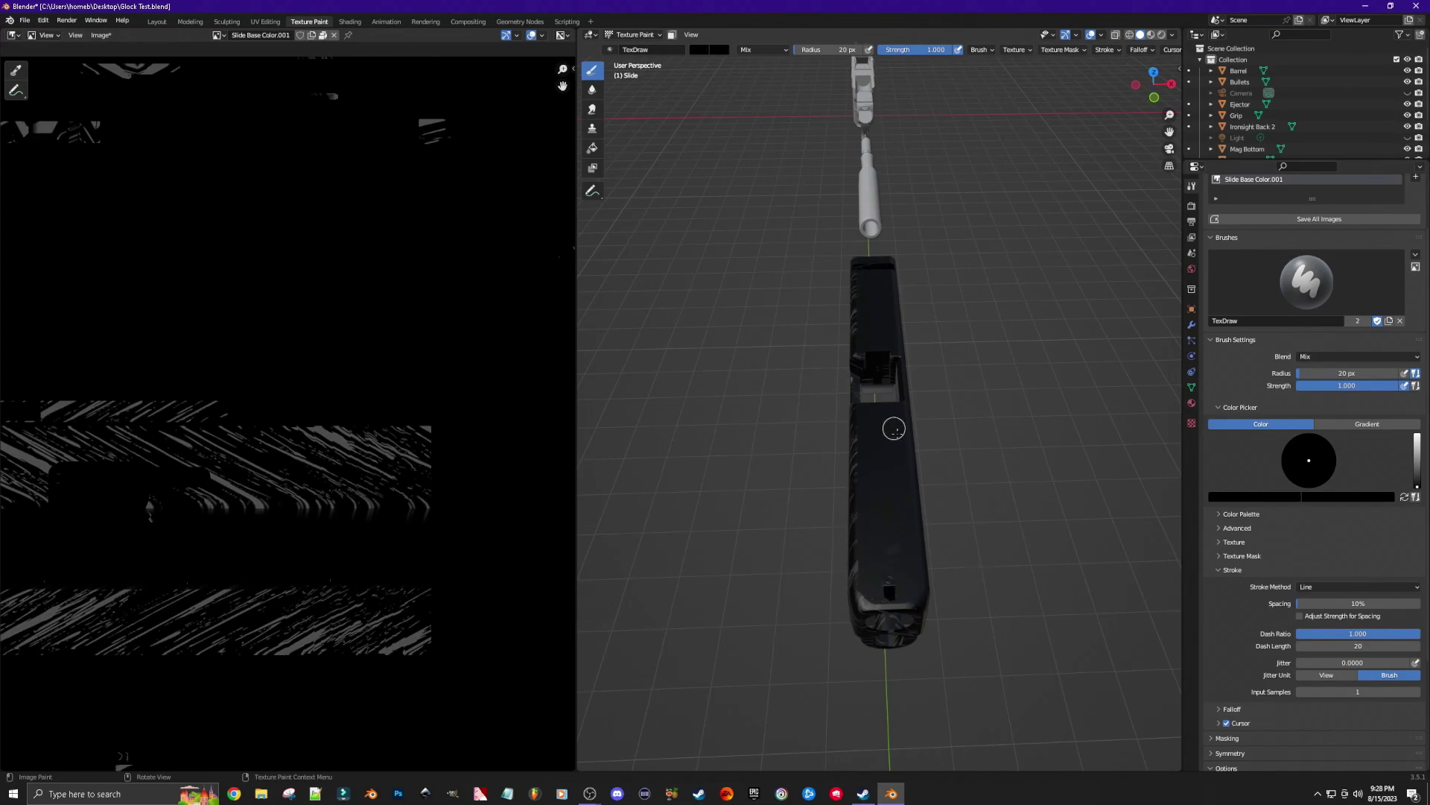
{"action": "left_click_drag", "start_coordinate": [894, 484], "coordinate": [892, 573]}
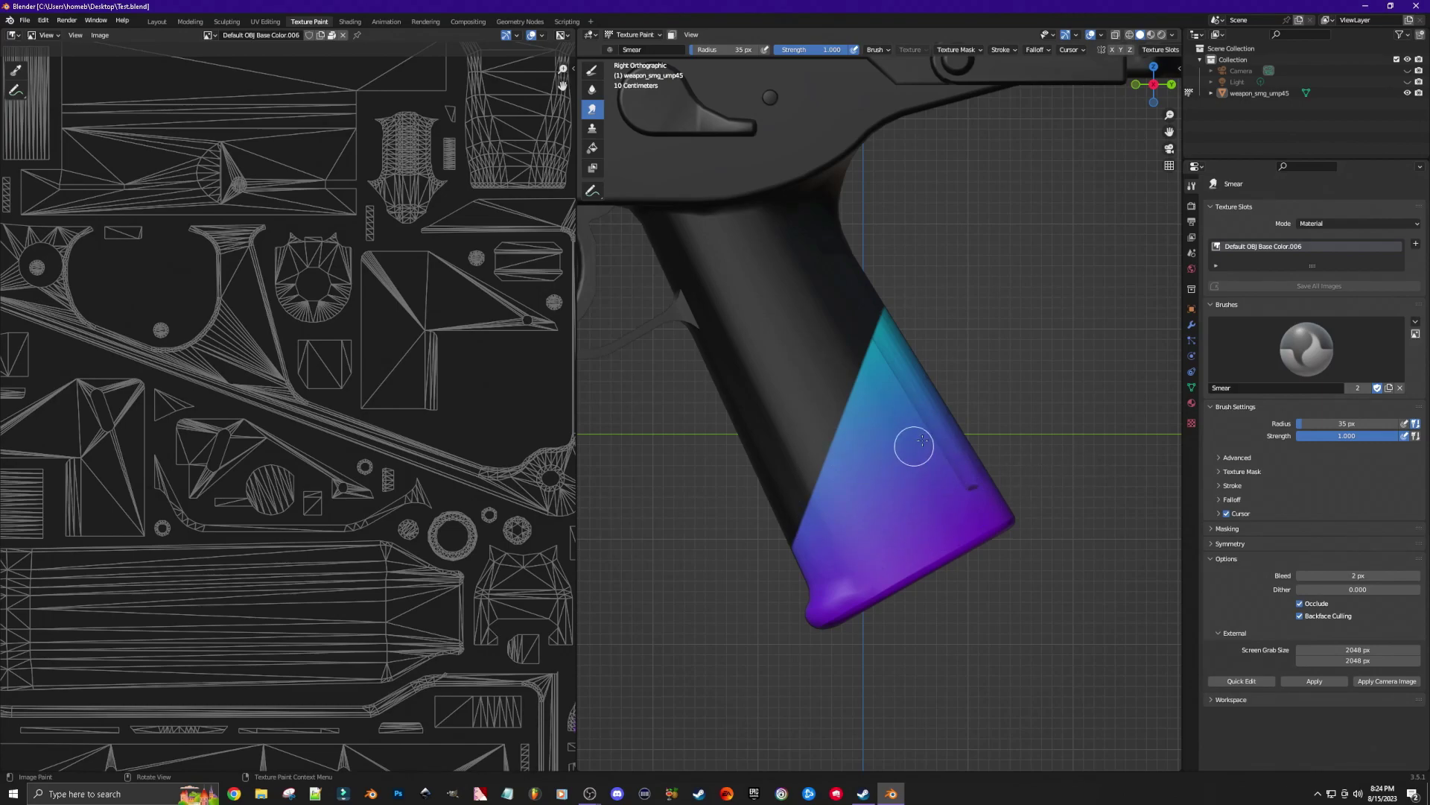
- Smear purple paint over the small dark spot near the bottom of the UMP45 grip's ridge
{"action": "mouse_move", "coordinate": [907, 447]}
{"action": "left_mouse_down"}
{"action": "mouse_move", "coordinate": [968, 492]}
{"action": "mouse_move", "coordinate": [956, 511]}
{"action": "mouse_move", "coordinate": [970, 485]}
{"action": "left_mouse_up"}
{"action": "left_click_drag", "start_coordinate": [972, 485], "coordinate": [972, 487]}
{"action": "mouse_move", "coordinate": [1101, 511]}
{"action": "middle_mouse_down"}
{"action": "mouse_move", "coordinate": [1031, 530]}
{"action": "mouse_move", "coordinate": [1042, 543]}
{"action": "middle_mouse_up"}
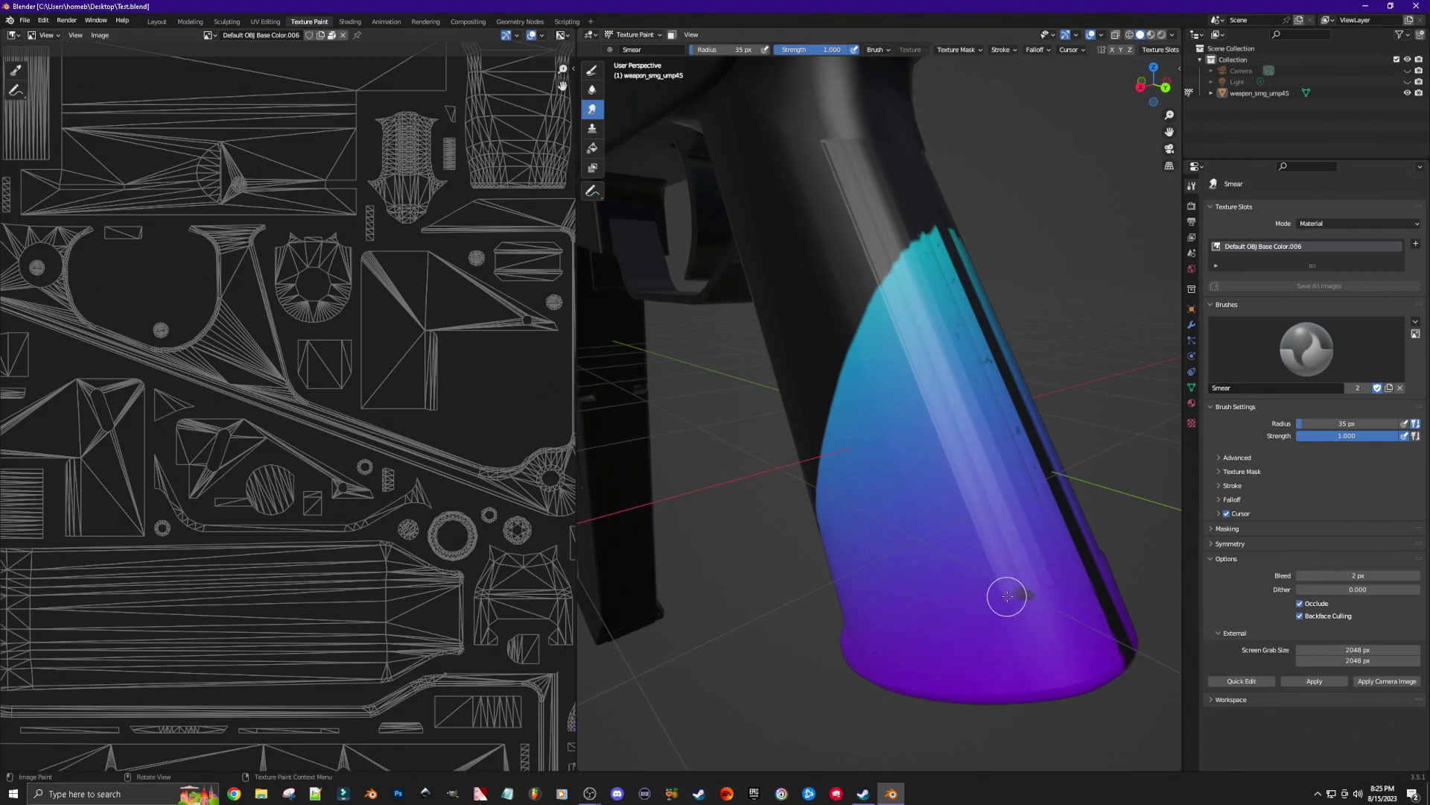
{"action": "left_click_drag", "start_coordinate": [1013, 593], "coordinate": [996, 600]}
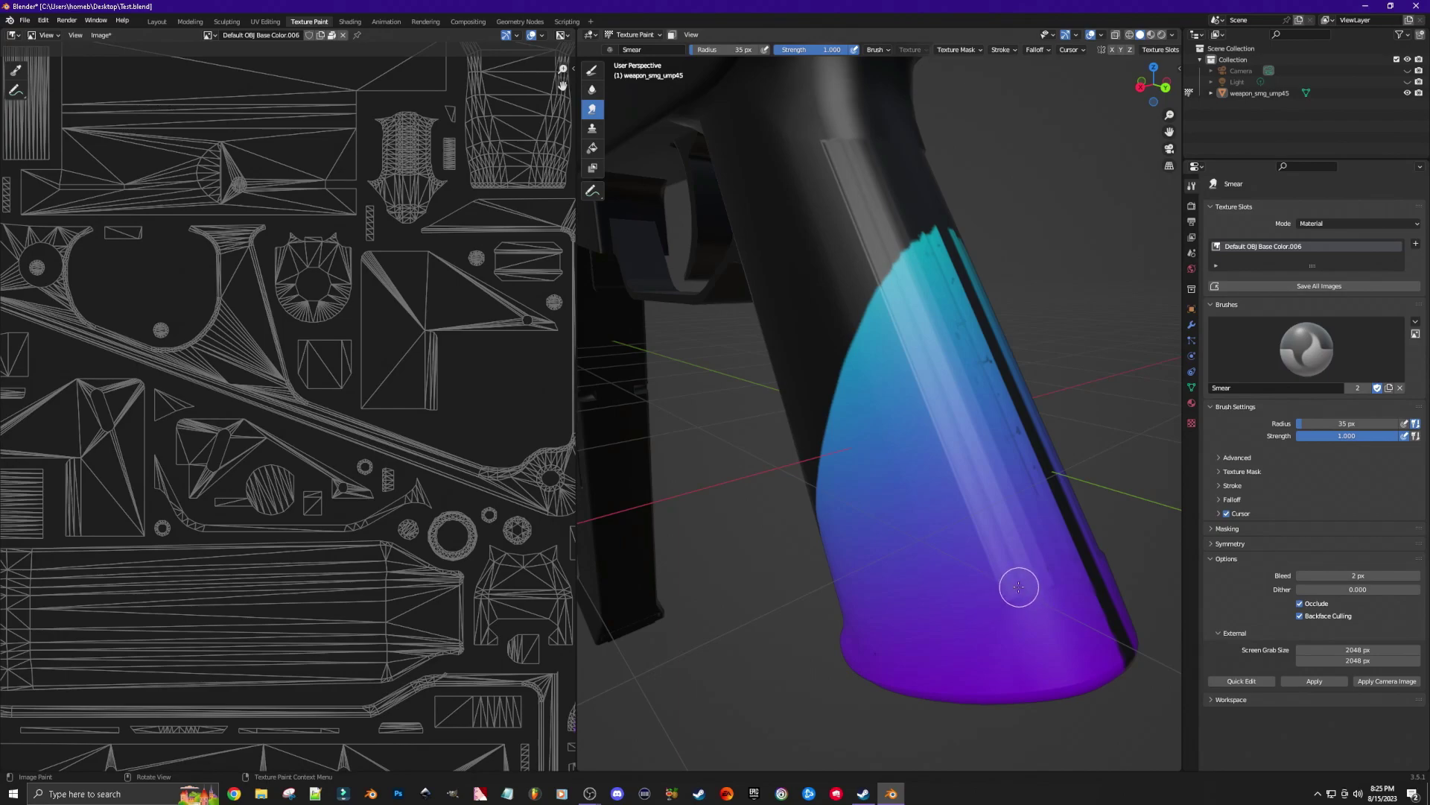
- Smear purple from both sides across the lower part of the black stripe on the back of the grip
{"action": "mouse_move", "coordinate": [1104, 485]}
{"action": "middle_mouse_down"}
{"action": "mouse_move", "coordinate": [1058, 468]}
{"action": "mouse_move", "coordinate": [991, 560]}
{"action": "middle_mouse_up"}
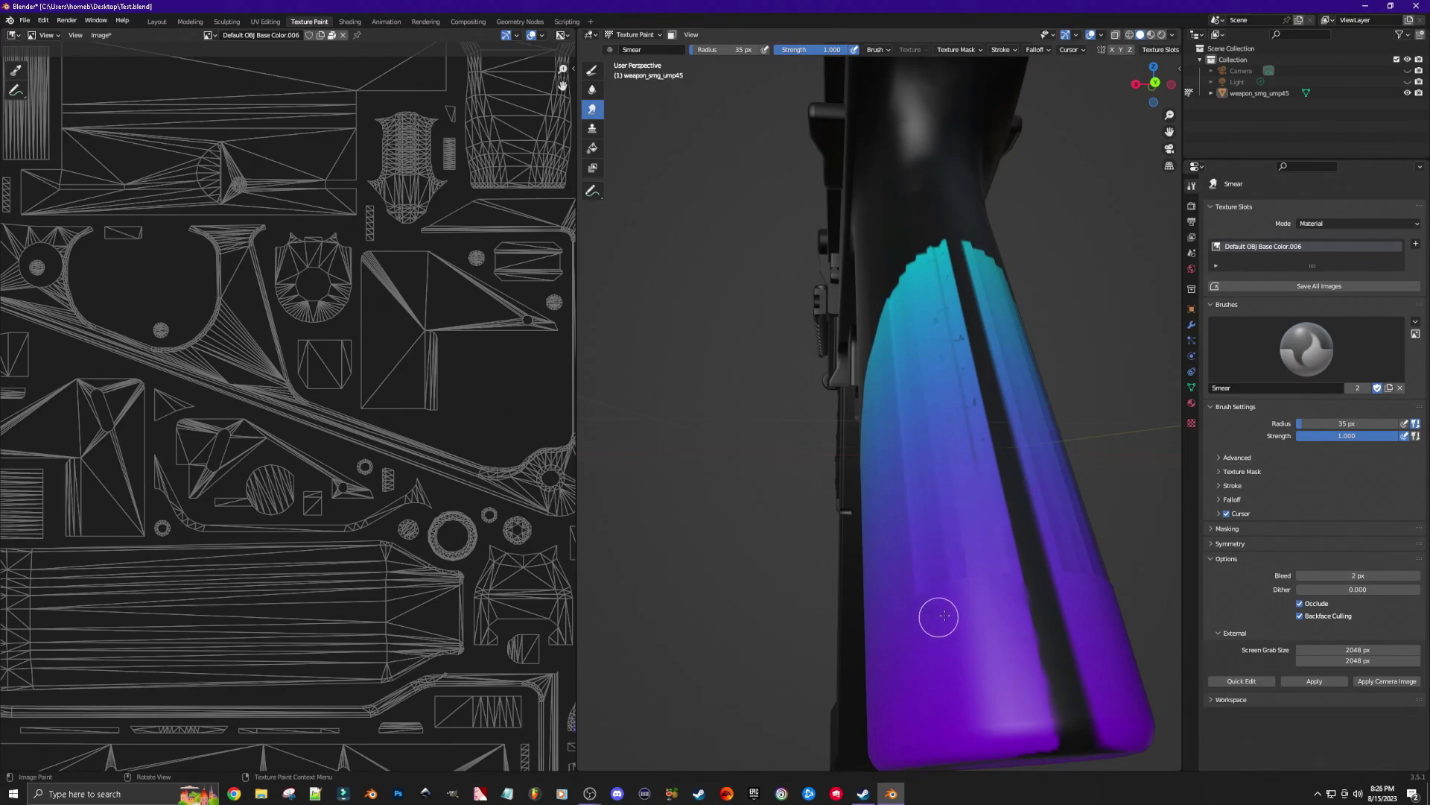
{"action": "middle_click_drag", "start_coordinate": [1130, 479], "coordinate": [1108, 492]}
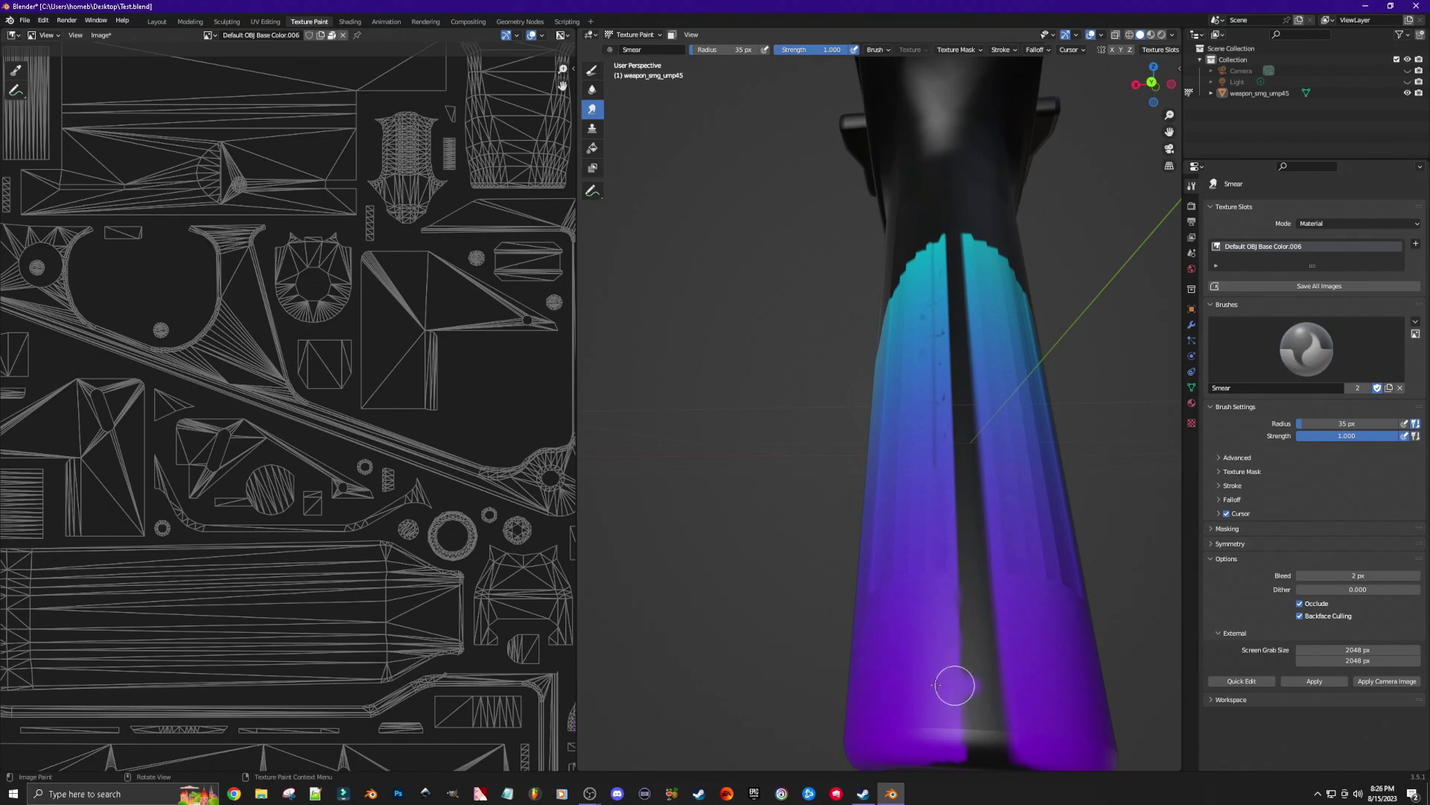
{"action": "mouse_move", "coordinate": [970, 681]}
{"action": "left_mouse_down"}
{"action": "mouse_move", "coordinate": [908, 683]}
{"action": "mouse_move", "coordinate": [1024, 684]}
{"action": "mouse_move", "coordinate": [935, 689]}
{"action": "mouse_move", "coordinate": [998, 692]}
{"action": "left_mouse_up"}
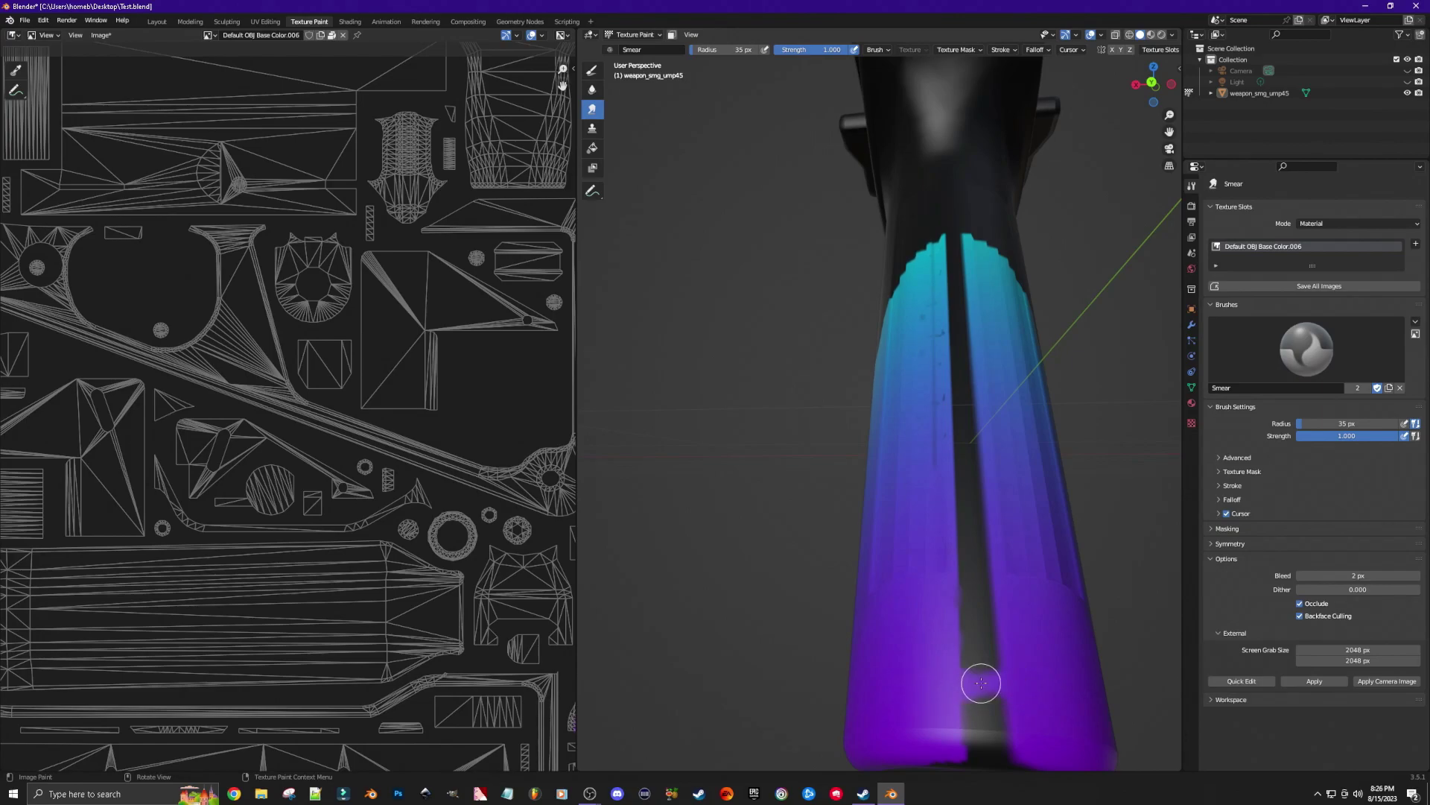
{"action": "mouse_move", "coordinate": [949, 681]}
{"action": "left_mouse_down"}
{"action": "mouse_move", "coordinate": [1025, 686]}
{"action": "mouse_move", "coordinate": [930, 684]}
{"action": "mouse_move", "coordinate": [1047, 686]}
{"action": "mouse_move", "coordinate": [984, 728]}
{"action": "mouse_move", "coordinate": [1005, 678]}
{"action": "left_mouse_up"}
{"action": "mouse_move", "coordinate": [954, 662]}
{"action": "left_mouse_down"}
{"action": "mouse_move", "coordinate": [1012, 652]}
{"action": "mouse_move", "coordinate": [933, 651]}
{"action": "mouse_move", "coordinate": [1026, 637]}
{"action": "mouse_move", "coordinate": [973, 638]}
{"action": "mouse_move", "coordinate": [954, 633]}
{"action": "mouse_move", "coordinate": [1008, 628]}
{"action": "mouse_move", "coordinate": [957, 622]}
{"action": "mouse_move", "coordinate": [1006, 620]}
{"action": "mouse_move", "coordinate": [945, 618]}
{"action": "mouse_move", "coordinate": [1005, 624]}
{"action": "mouse_move", "coordinate": [964, 631]}
{"action": "mouse_move", "coordinate": [955, 614]}
{"action": "mouse_move", "coordinate": [1015, 599]}
{"action": "mouse_move", "coordinate": [941, 608]}
{"action": "mouse_move", "coordinate": [1017, 606]}
{"action": "mouse_move", "coordinate": [986, 604]}
{"action": "mouse_move", "coordinate": [1012, 632]}
{"action": "mouse_move", "coordinate": [978, 629]}
{"action": "mouse_move", "coordinate": [1012, 636]}
{"action": "mouse_move", "coordinate": [982, 640]}
{"action": "mouse_move", "coordinate": [1020, 658]}
{"action": "mouse_move", "coordinate": [990, 659]}
{"action": "mouse_move", "coordinate": [1024, 668]}
{"action": "mouse_move", "coordinate": [942, 673]}
{"action": "mouse_move", "coordinate": [977, 673]}
{"action": "mouse_move", "coordinate": [942, 662]}
{"action": "mouse_move", "coordinate": [940, 634]}
{"action": "mouse_move", "coordinate": [973, 616]}
{"action": "mouse_move", "coordinate": [951, 594]}
{"action": "mouse_move", "coordinate": [1006, 596]}
{"action": "mouse_move", "coordinate": [929, 606]}
{"action": "mouse_move", "coordinate": [1008, 594]}
{"action": "left_mouse_up"}
{"action": "middle_click_drag", "start_coordinate": [1088, 616], "coordinate": [964, 634]}
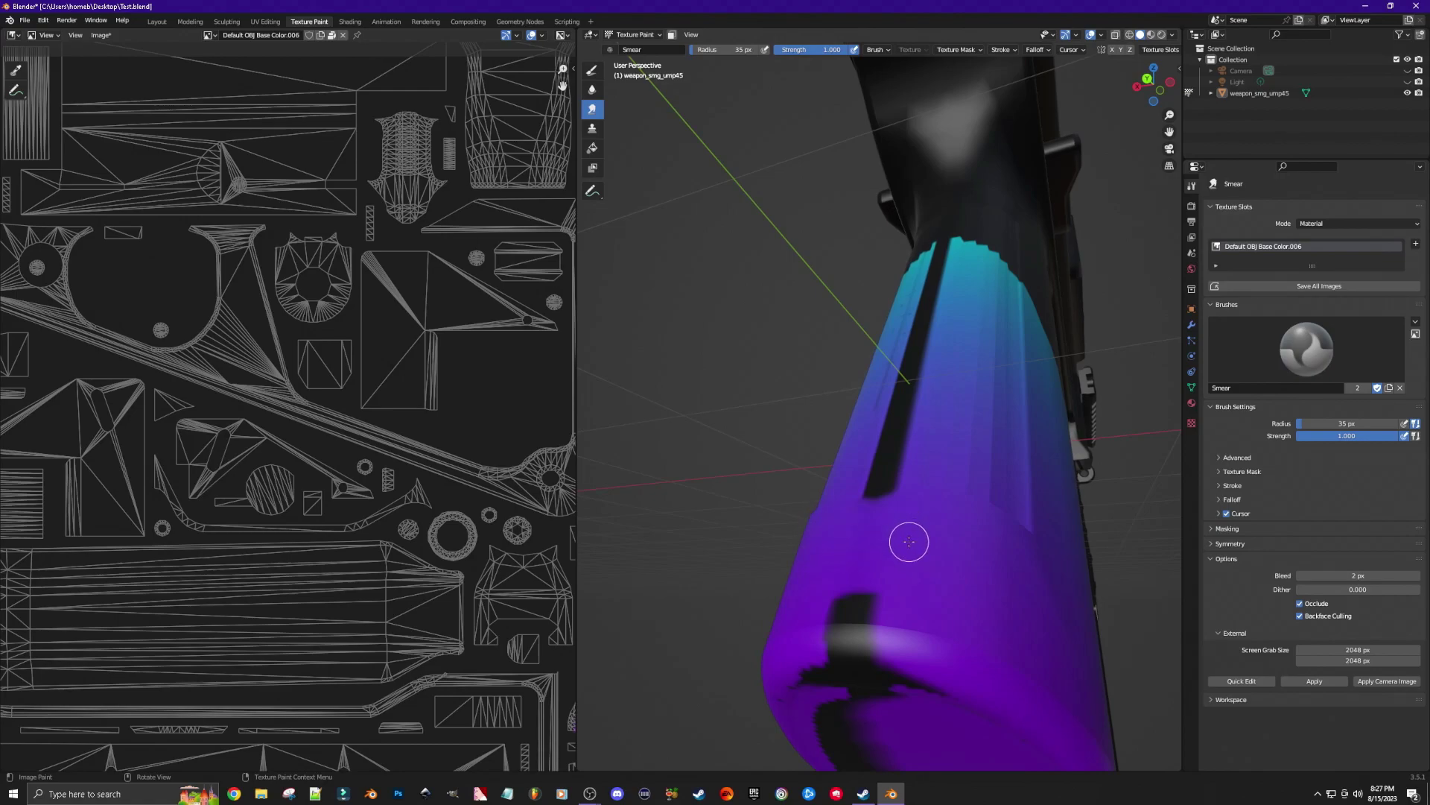
{"action": "mouse_move", "coordinate": [1070, 540]}
{"action": "middle_mouse_down"}
{"action": "mouse_move", "coordinate": [1140, 539]}
{"action": "mouse_move", "coordinate": [1133, 549]}
{"action": "middle_mouse_up"}
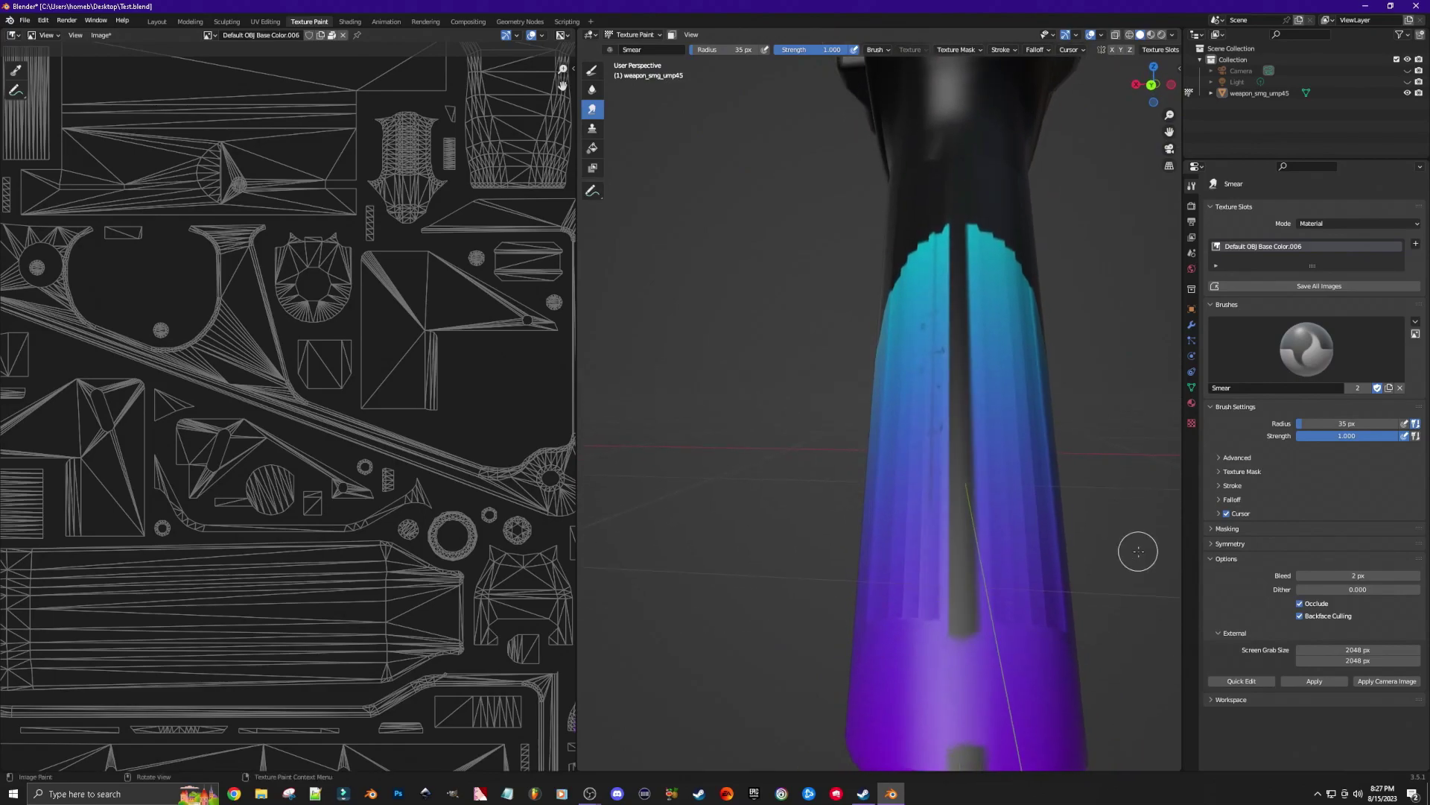
- Inspect the smeared grip in the Shading workspace and smear a straight line across the lower end of the remaining black stripe
{"action": "left_click", "coordinate": [349, 21]}
{"action": "middle_click_drag", "start_coordinate": [855, 345], "coordinate": [705, 327]}
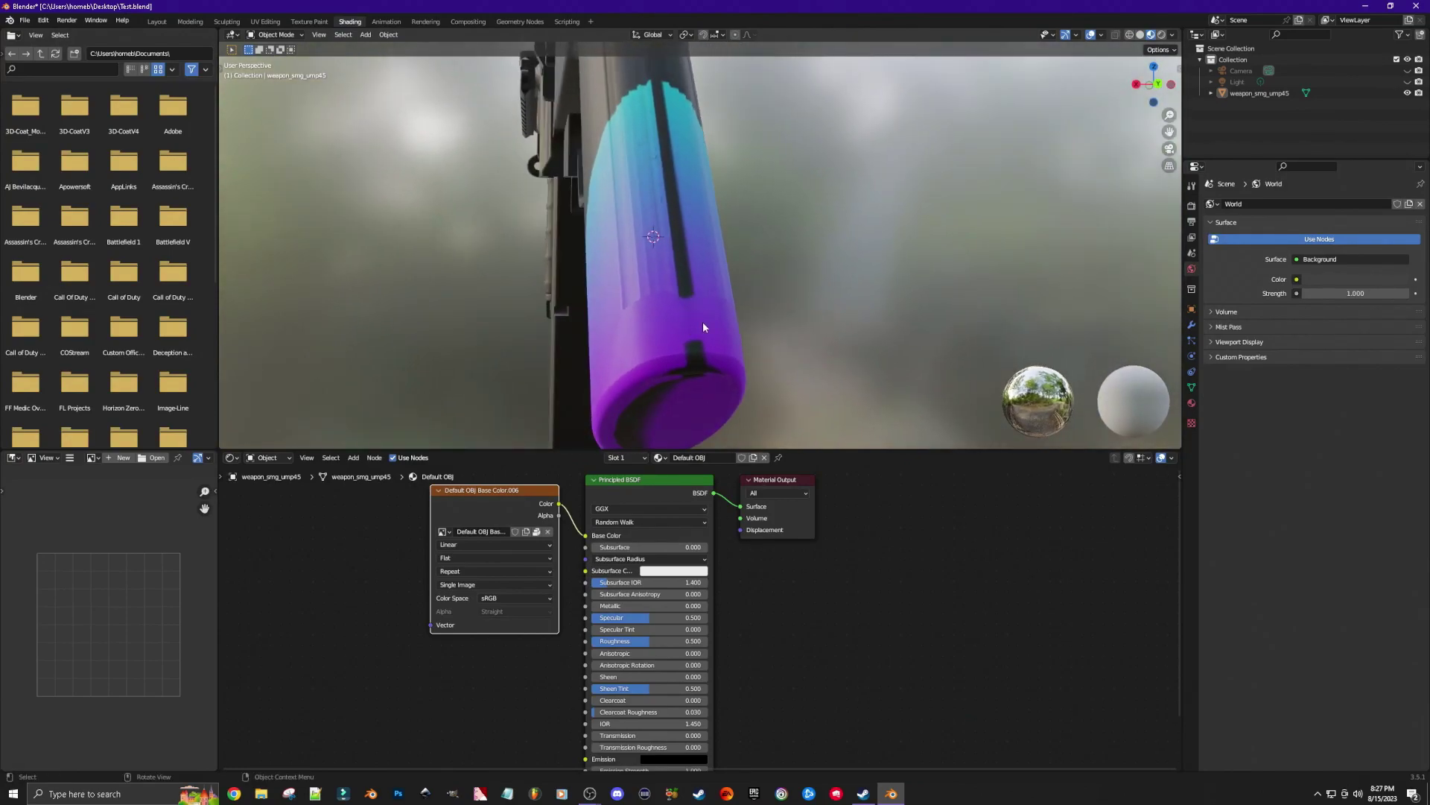
{"action": "middle_click_drag", "start_coordinate": [817, 328], "coordinate": [743, 356]}
{"action": "scroll", "coordinate": [805, 351], "scroll_direction": "down", "scroll_amount": 2}
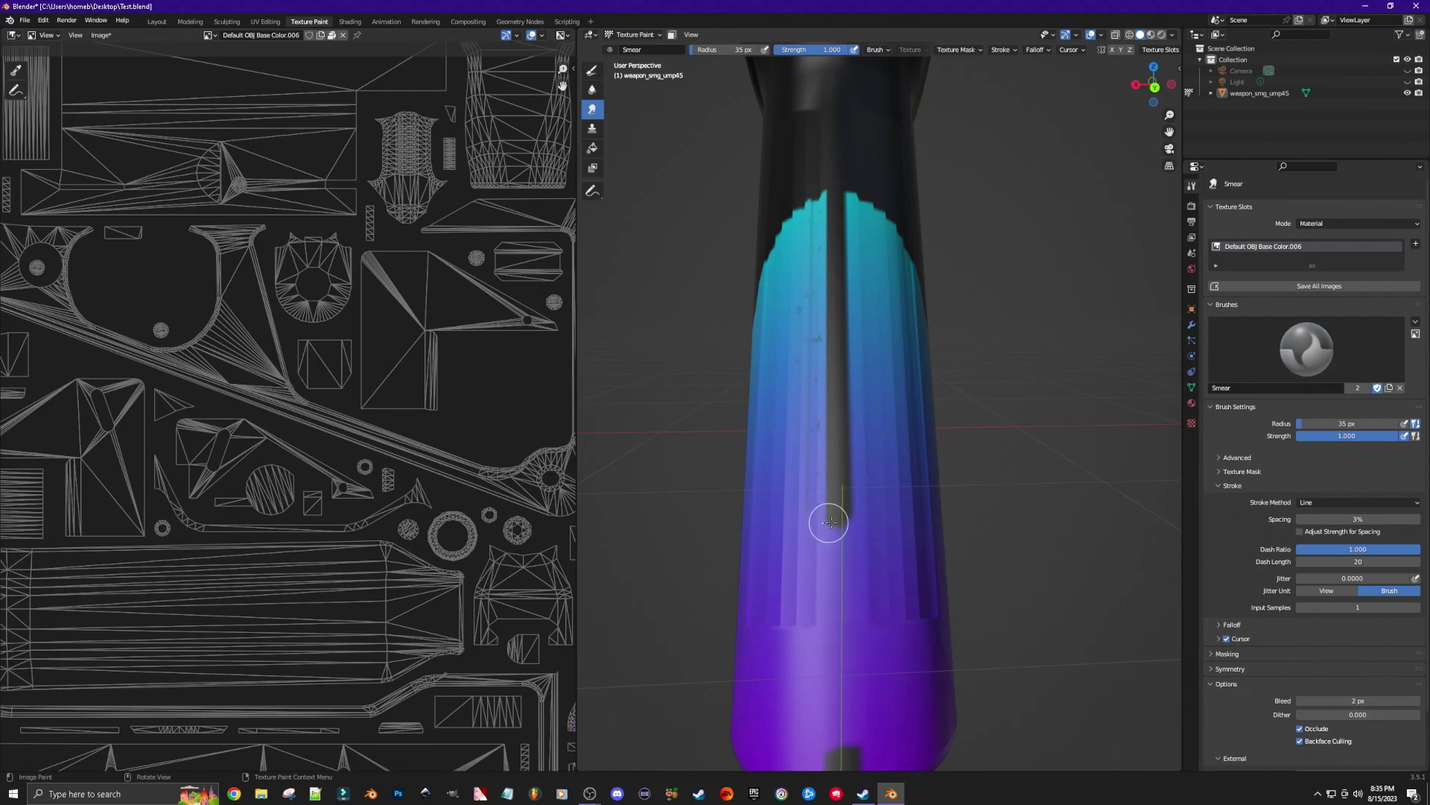
{"action": "left_click_drag", "start_coordinate": [873, 519], "coordinate": [850, 526]}
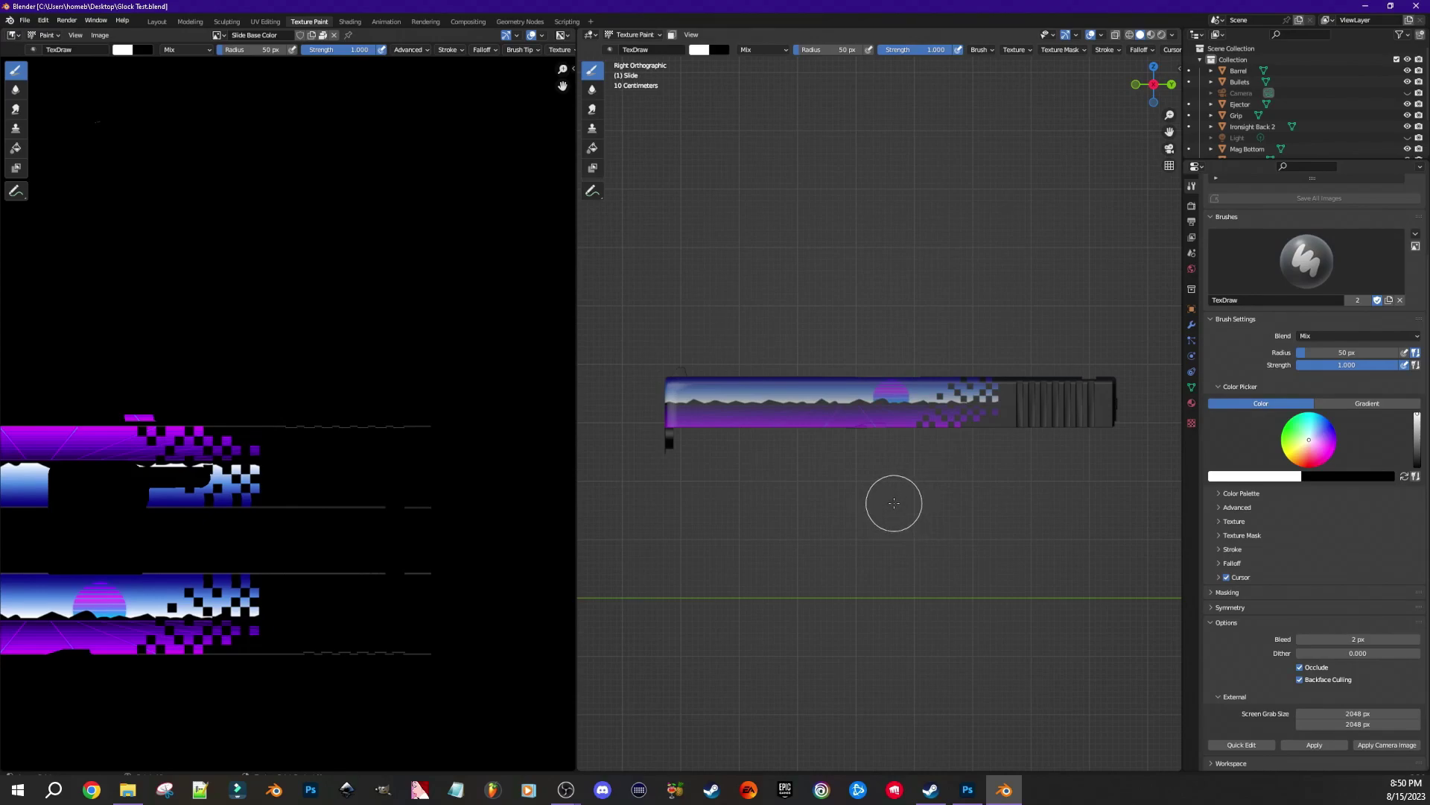
- Inspect the unpainted top of the retrowave Glock slide and send its top orthographic view to Photoshop with Quick Edit
{"action": "middle_click_drag", "start_coordinate": [849, 444], "coordinate": [1047, 538]}
{"action": "middle_click_drag", "start_coordinate": [1039, 553], "coordinate": [1036, 657]}
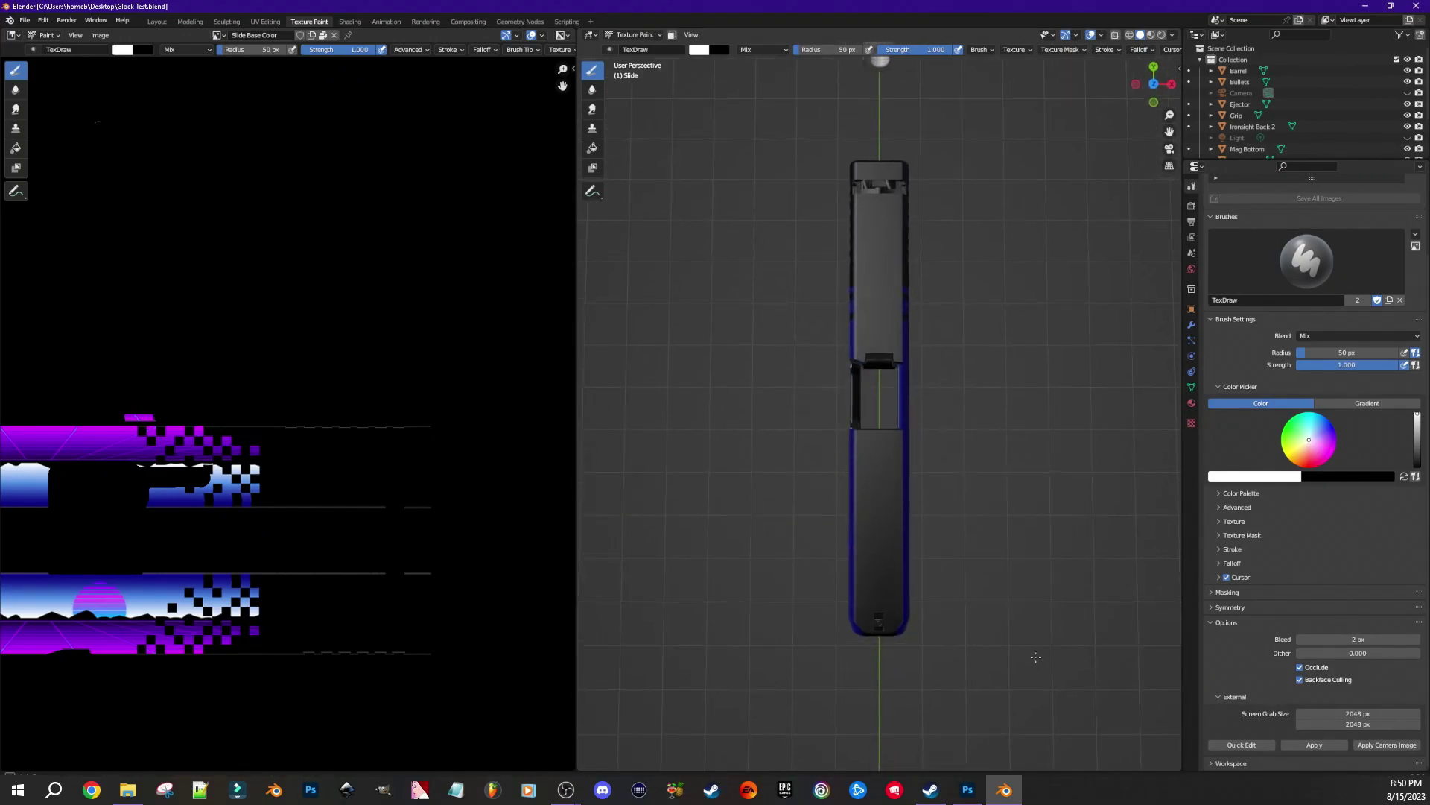
{"action": "middle_click_drag", "start_coordinate": [996, 544], "coordinate": [1006, 535]}
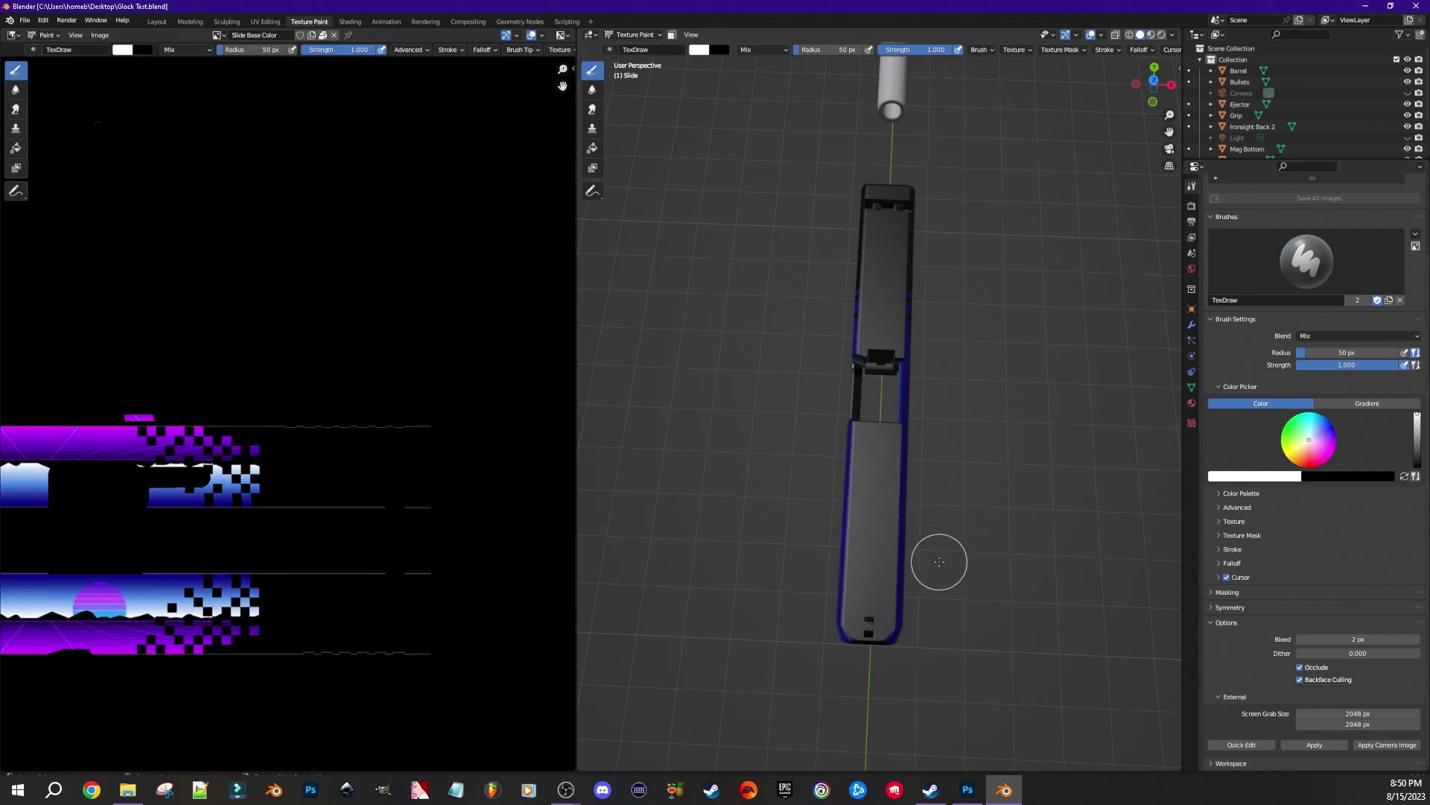
{"action": "mouse_move", "coordinate": [1021, 569]}
{"action": "middle_mouse_down"}
{"action": "mouse_move", "coordinate": [1032, 526]}
{"action": "mouse_move", "coordinate": [1008, 520]}
{"action": "mouse_move", "coordinate": [988, 585]}
{"action": "middle_mouse_up"}
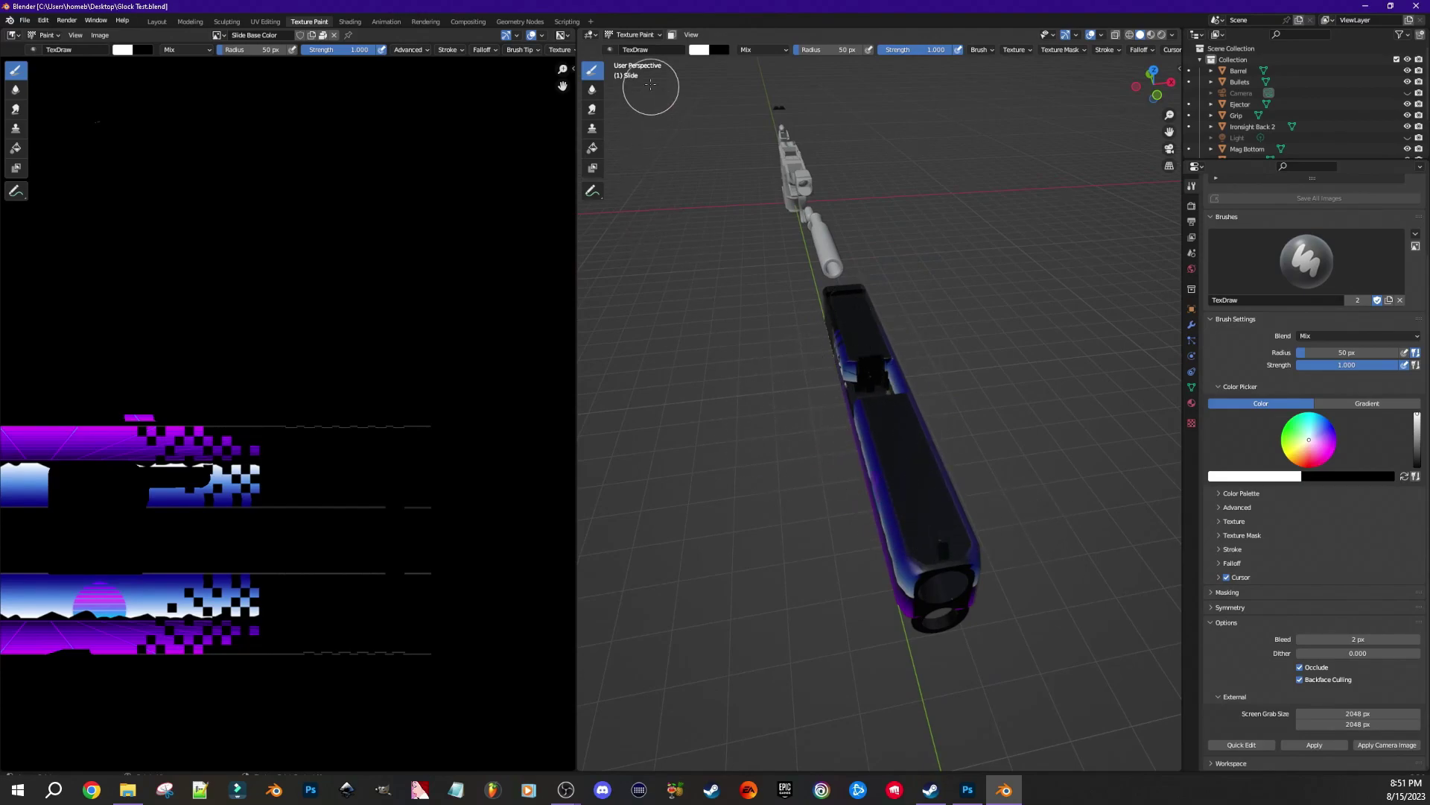
{"action": "left_click", "coordinate": [691, 34]}
{"action": "mouse_move", "coordinate": [709, 176]}
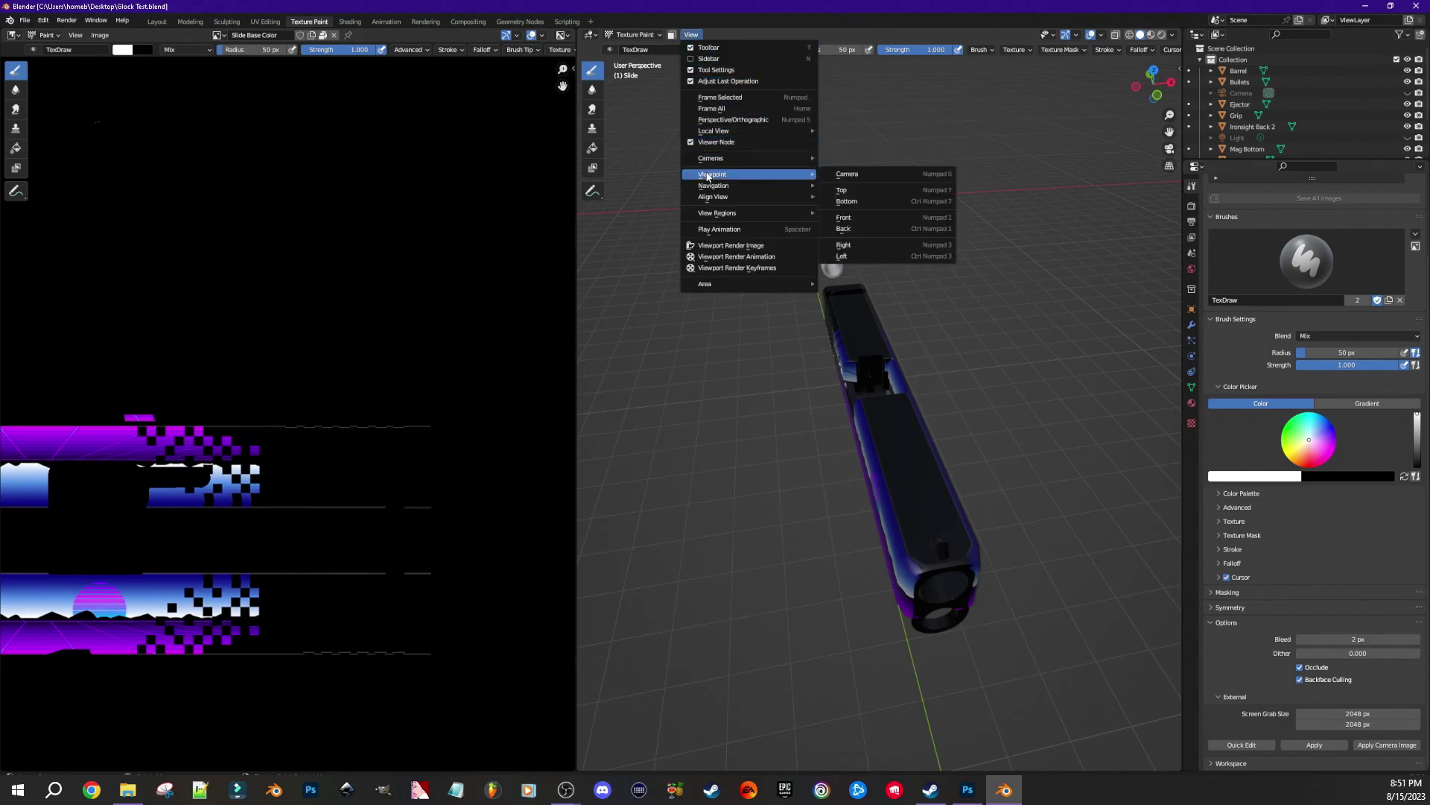
{"action": "left_click", "coordinate": [842, 192]}
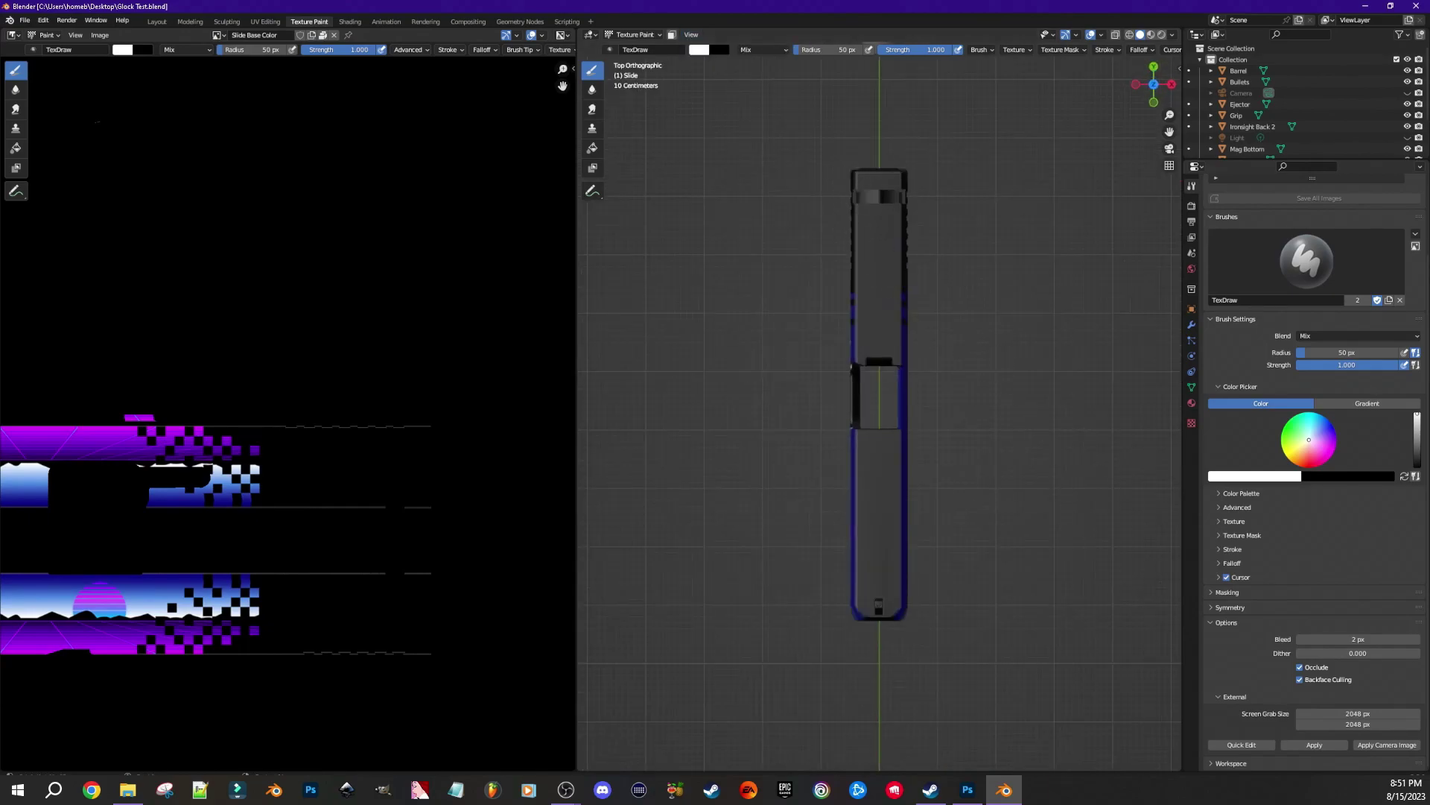
{"action": "left_click", "coordinate": [1255, 746]}
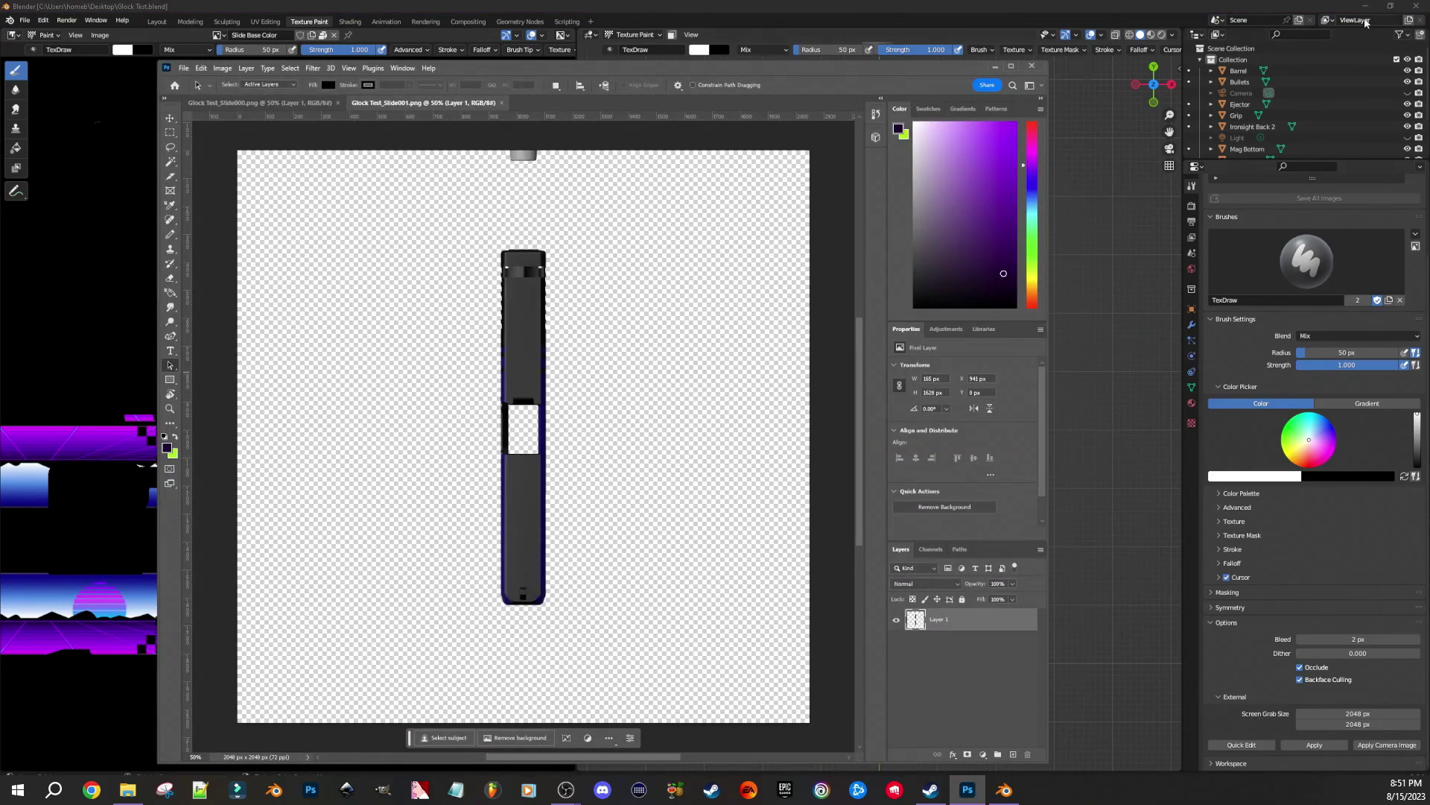
- Minimize Blender to uncover the artwork folder and place Pixel Top.png into the Glock Test_Slide001.png document
{"action": "left_click", "coordinate": [1366, 6]}
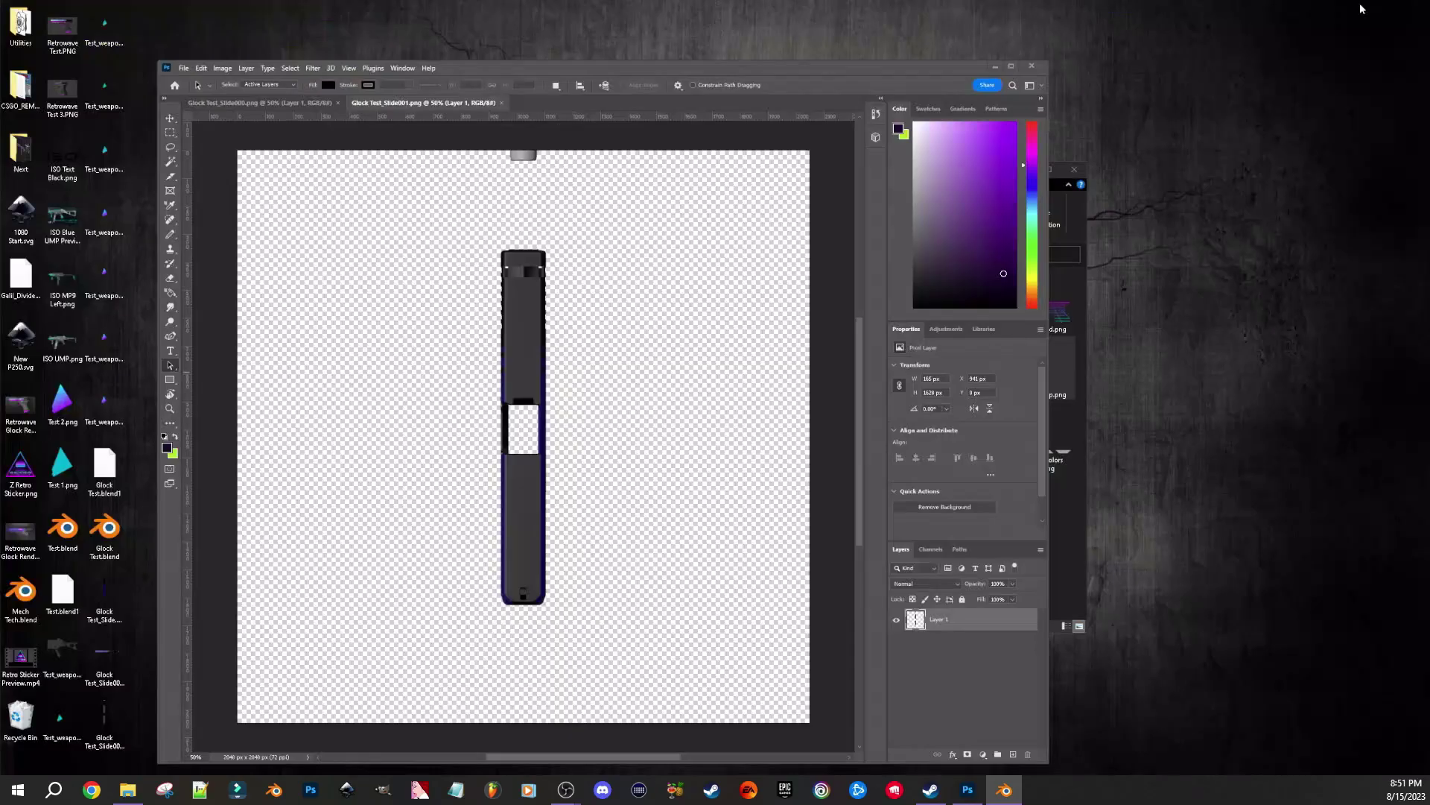
{"action": "key", "text": "alt+Tab"}
{"action": "left_click_drag", "start_coordinate": [1077, 336], "coordinate": [523, 432]}
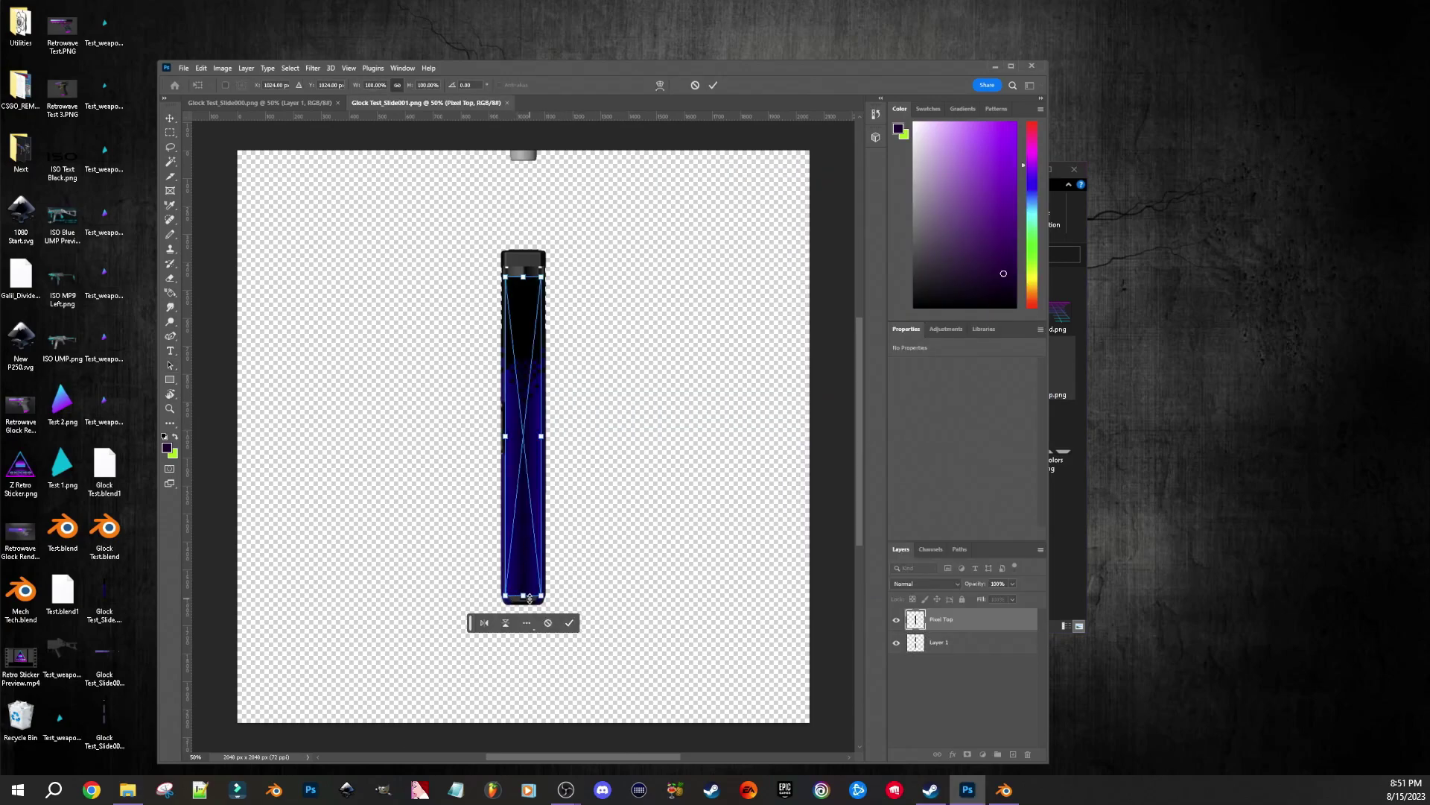
- Align the Pixel Top artwork with the slide's front end, stretch it lengthwise to the rear end, and commit the transform
{"action": "scroll", "coordinate": [523, 598], "scroll_direction": "up", "scroll_amount": 5, "text": "alt"}
{"action": "left_click_drag", "start_coordinate": [527, 537], "coordinate": [521, 571]}
{"action": "scroll", "coordinate": [663, 568], "scroll_direction": "down", "scroll_amount": 3, "text": "alt"}
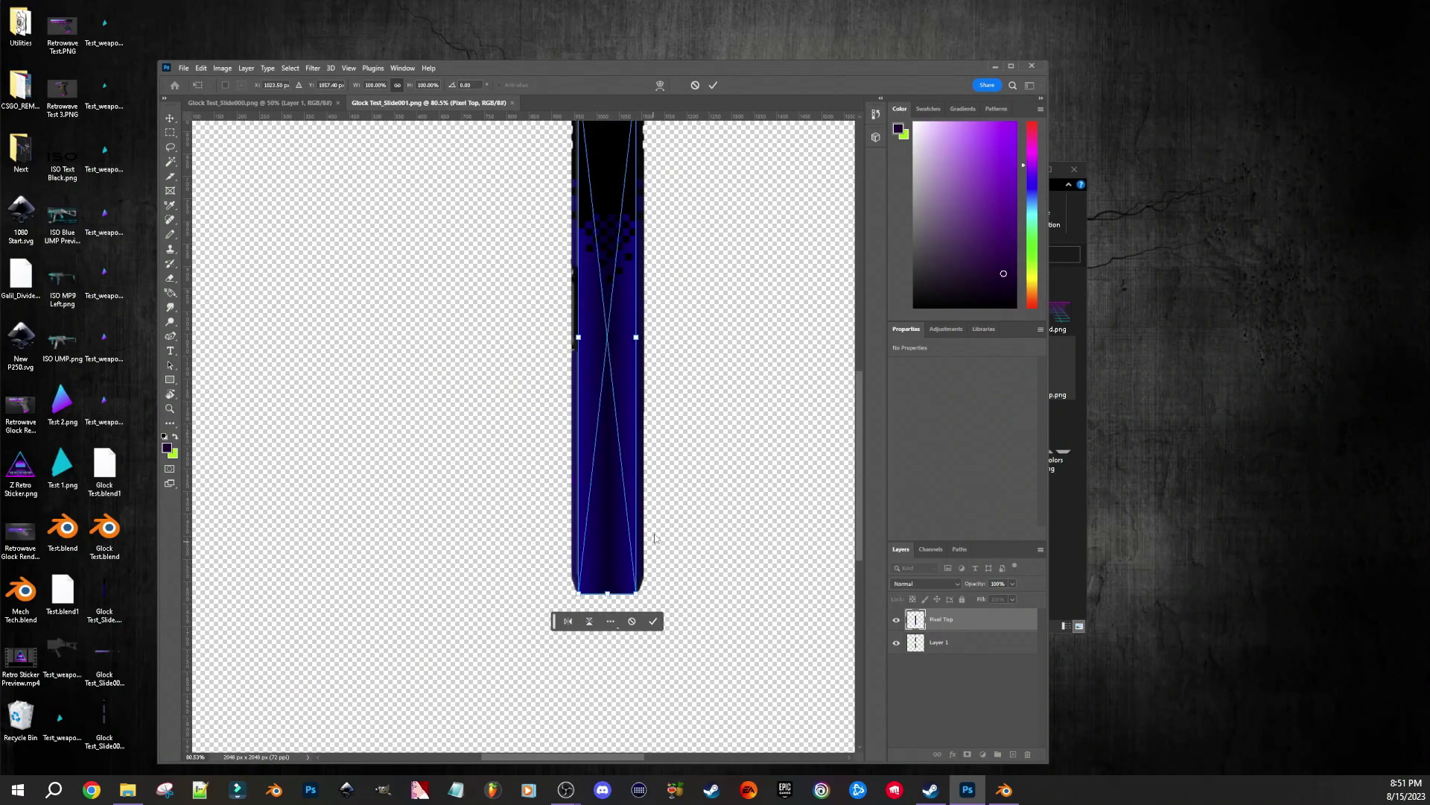
{"action": "scroll", "coordinate": [864, 484], "scroll_direction": "up", "scroll_amount": 5}
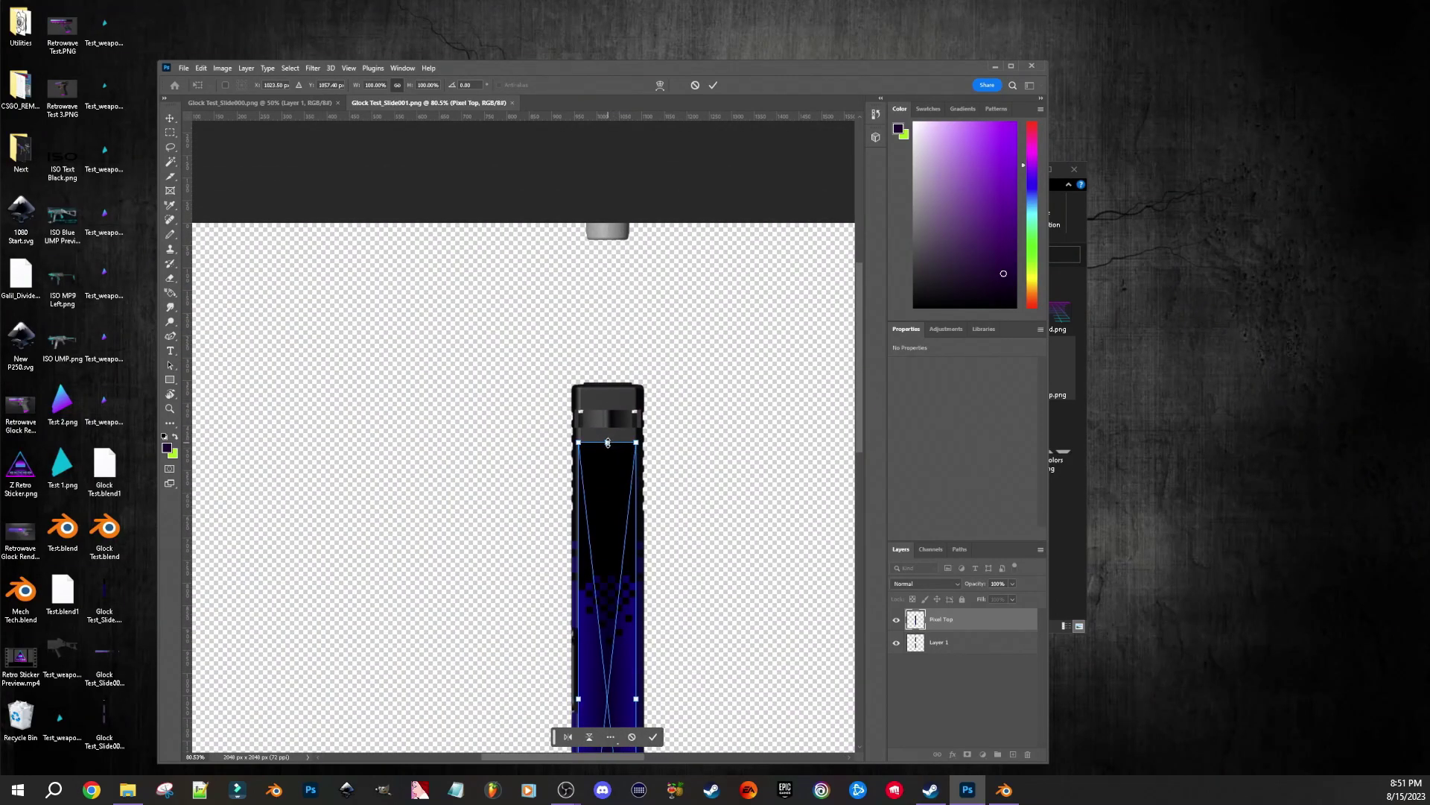
{"action": "left_click_drag", "start_coordinate": [609, 442], "coordinate": [606, 387]}
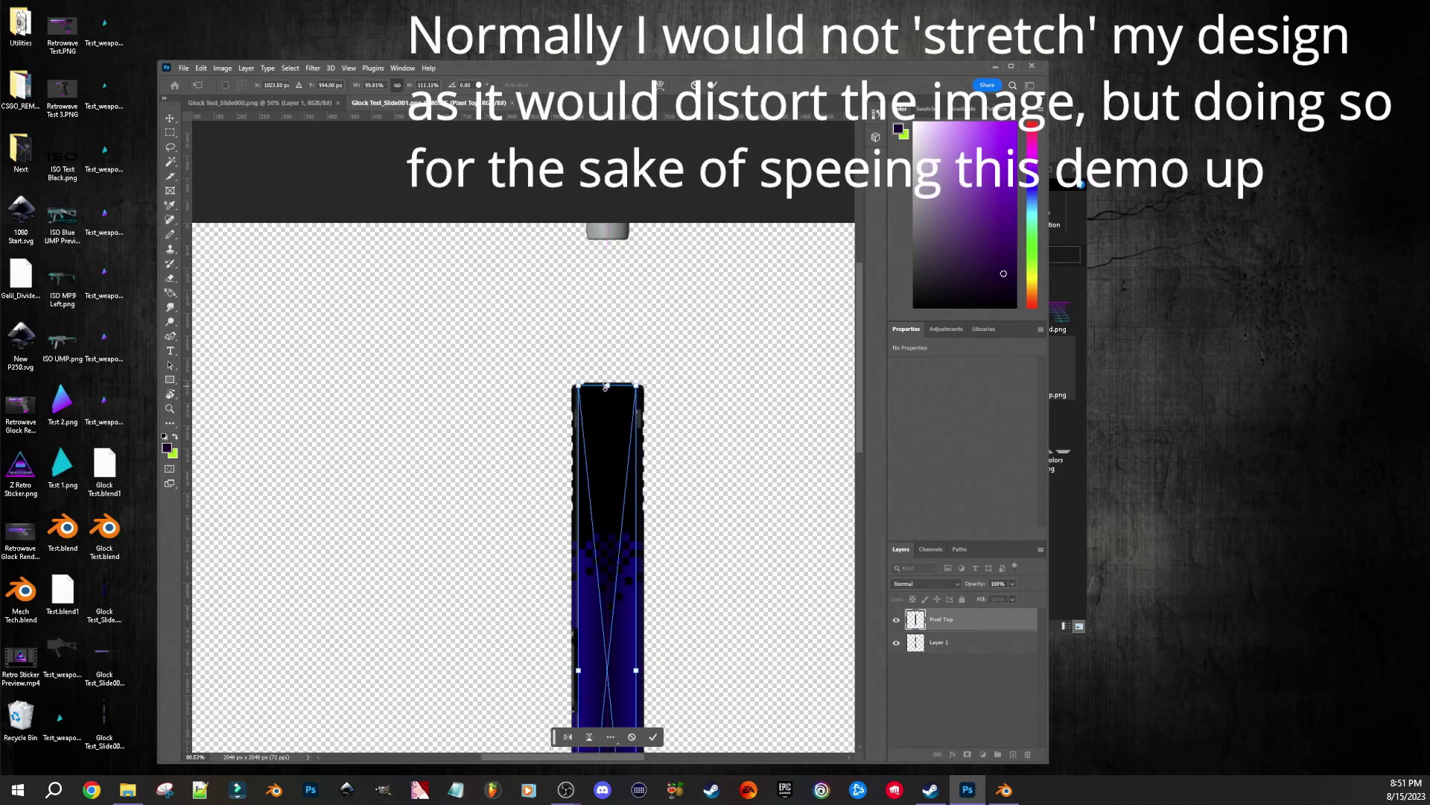
{"action": "key", "text": "Return"}
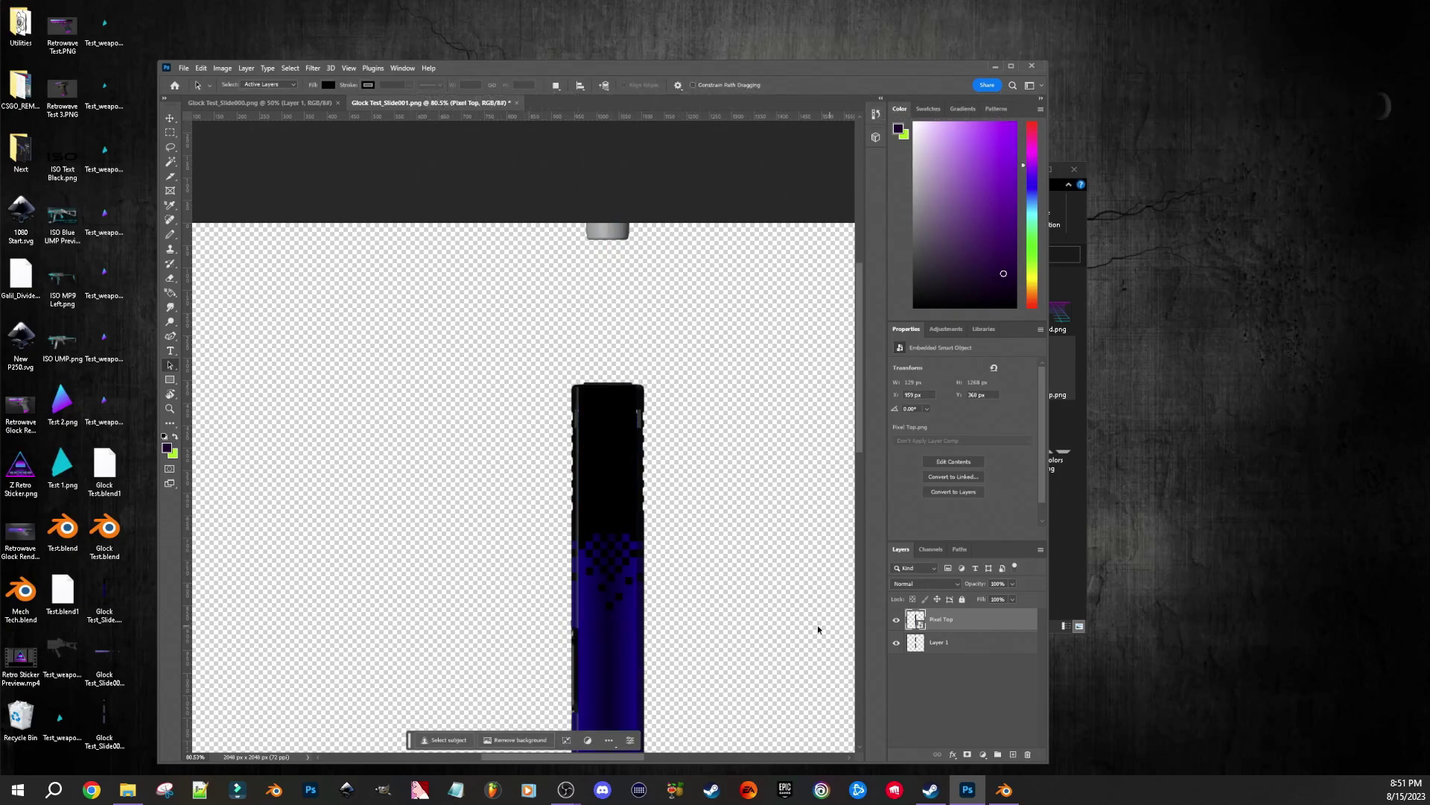
- Delete the slide reference layer, Layer 1, leaving only Pixel Top, and save Glock Test_Slide001.png
{"action": "left_click", "coordinate": [950, 641]}
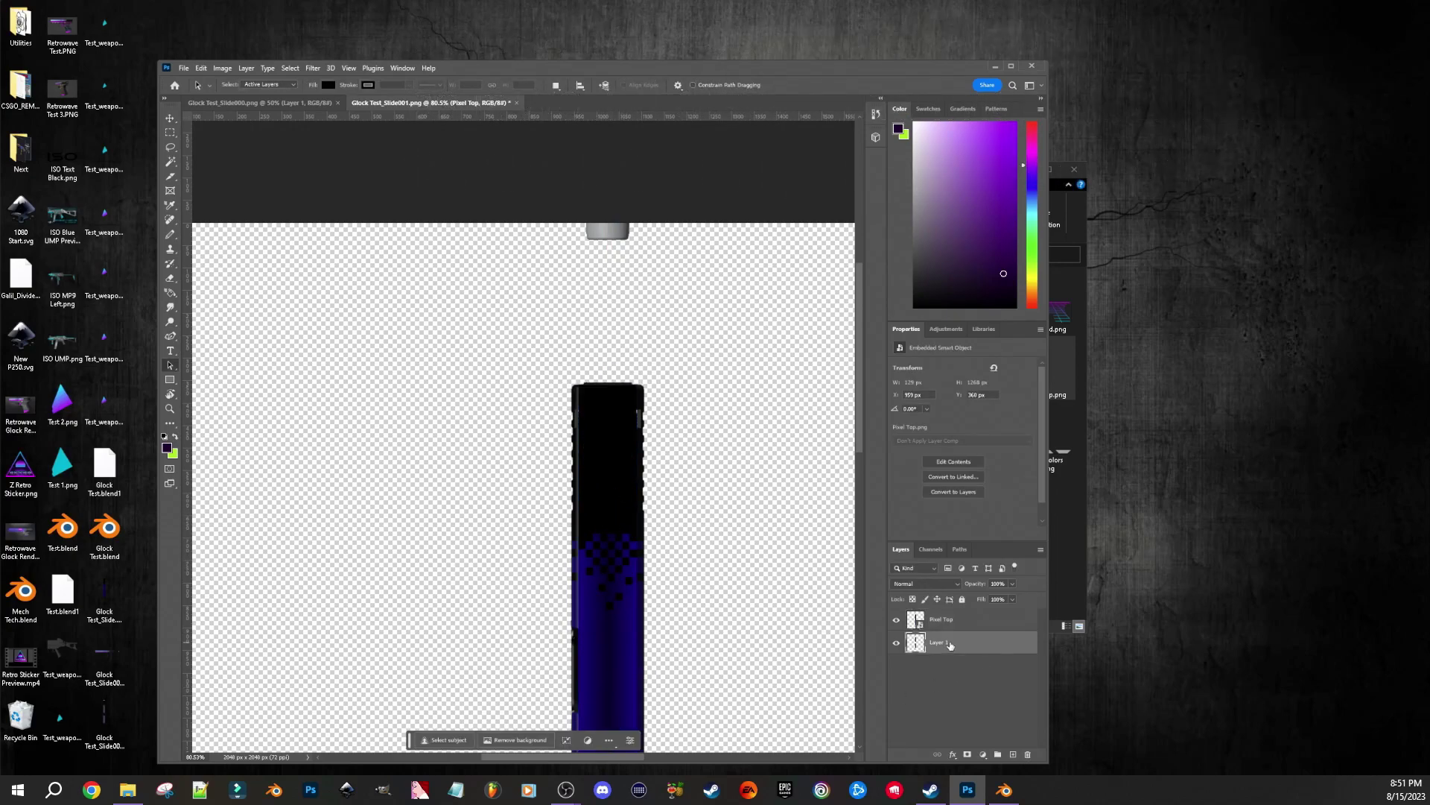
{"action": "left_click", "coordinate": [1026, 755]}
{"action": "left_click", "coordinate": [550, 323]}
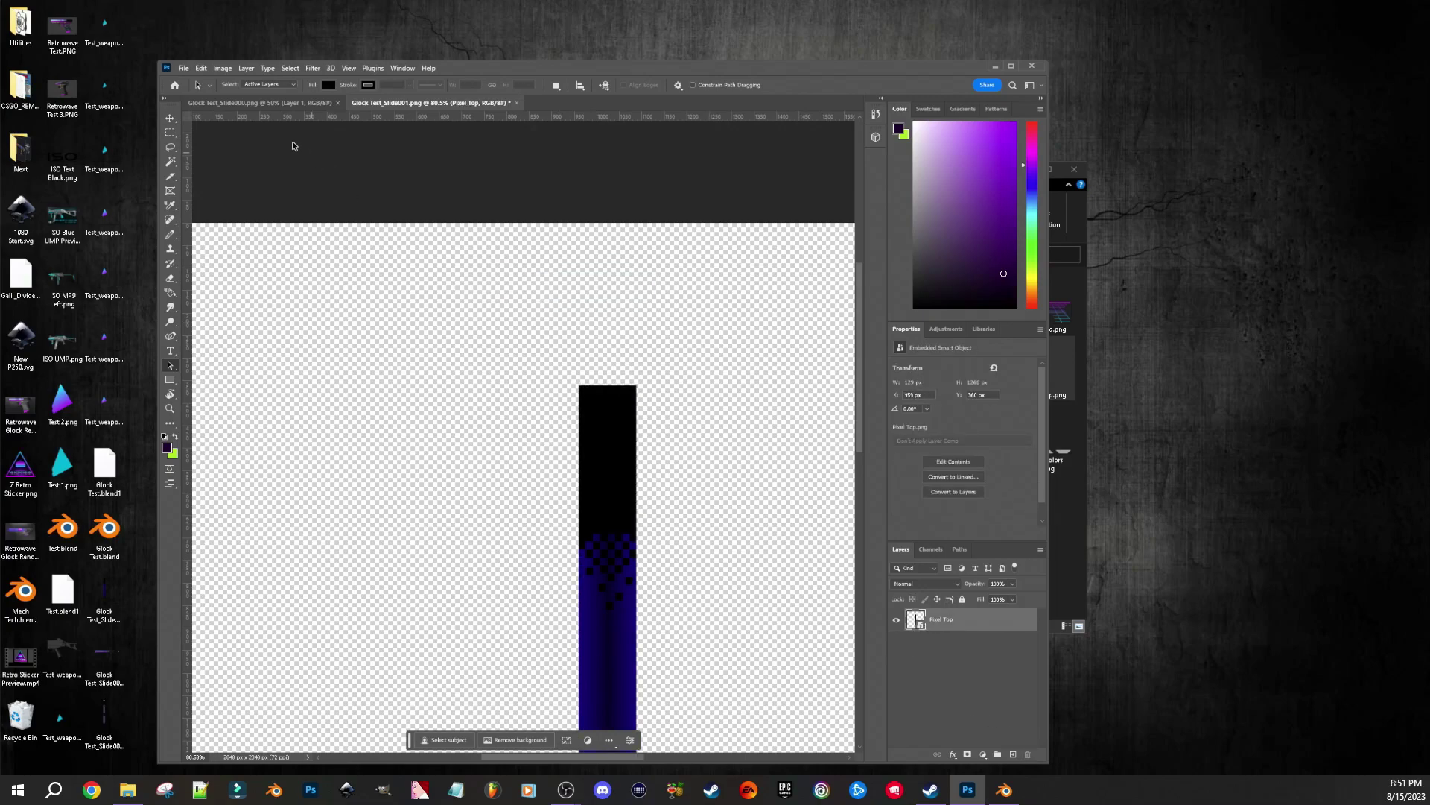
{"action": "left_click", "coordinate": [183, 69]}
{"action": "left_click", "coordinate": [212, 186]}
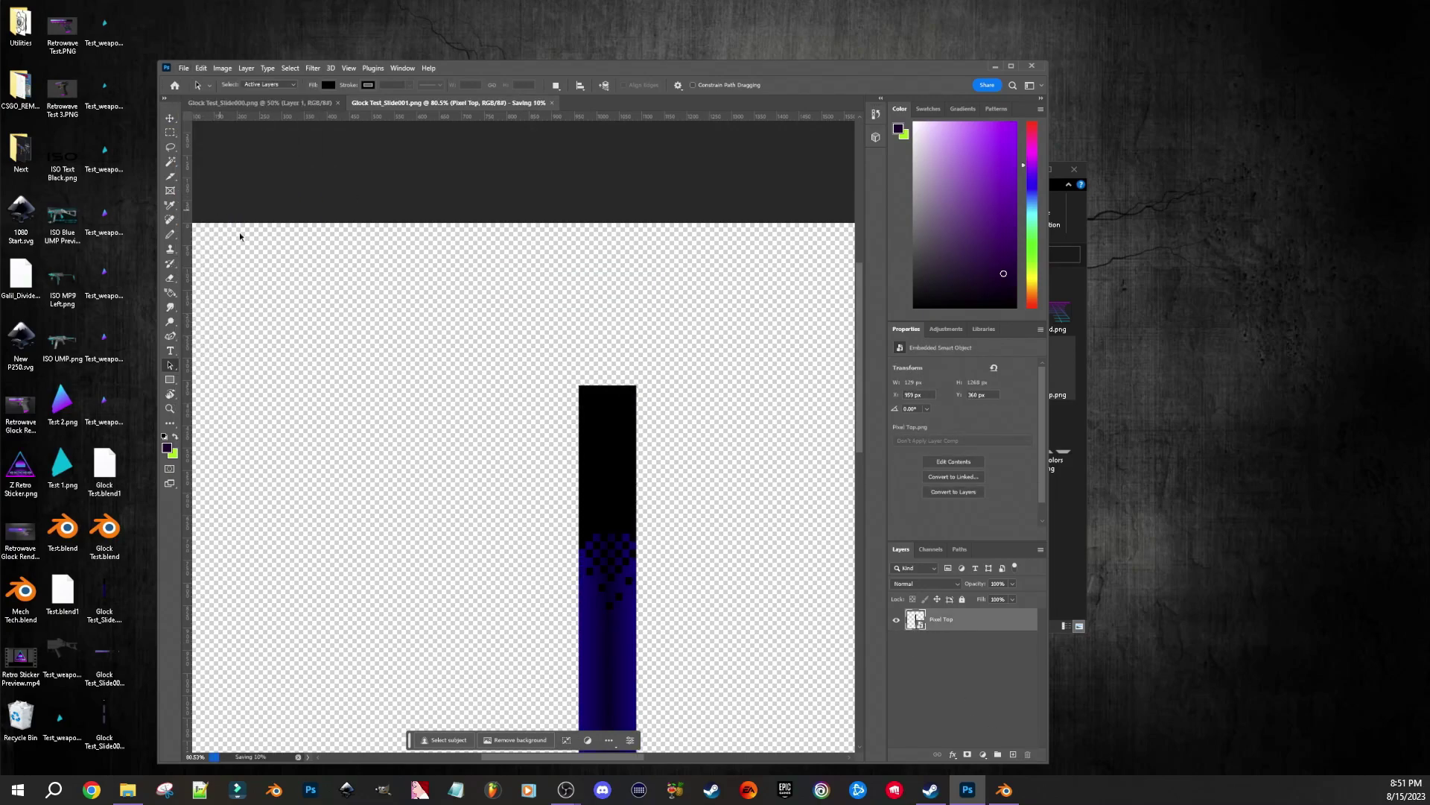
- Switch to Blender and apply the edited top-view image to the Glock slide
{"action": "left_click", "coordinate": [1004, 790]}
{"action": "left_click", "coordinate": [1315, 746]}
{"action": "middle_click_drag", "start_coordinate": [1031, 629], "coordinate": [951, 568]}
{"action": "scroll", "coordinate": [943, 553], "scroll_direction": "up", "scroll_amount": 4}
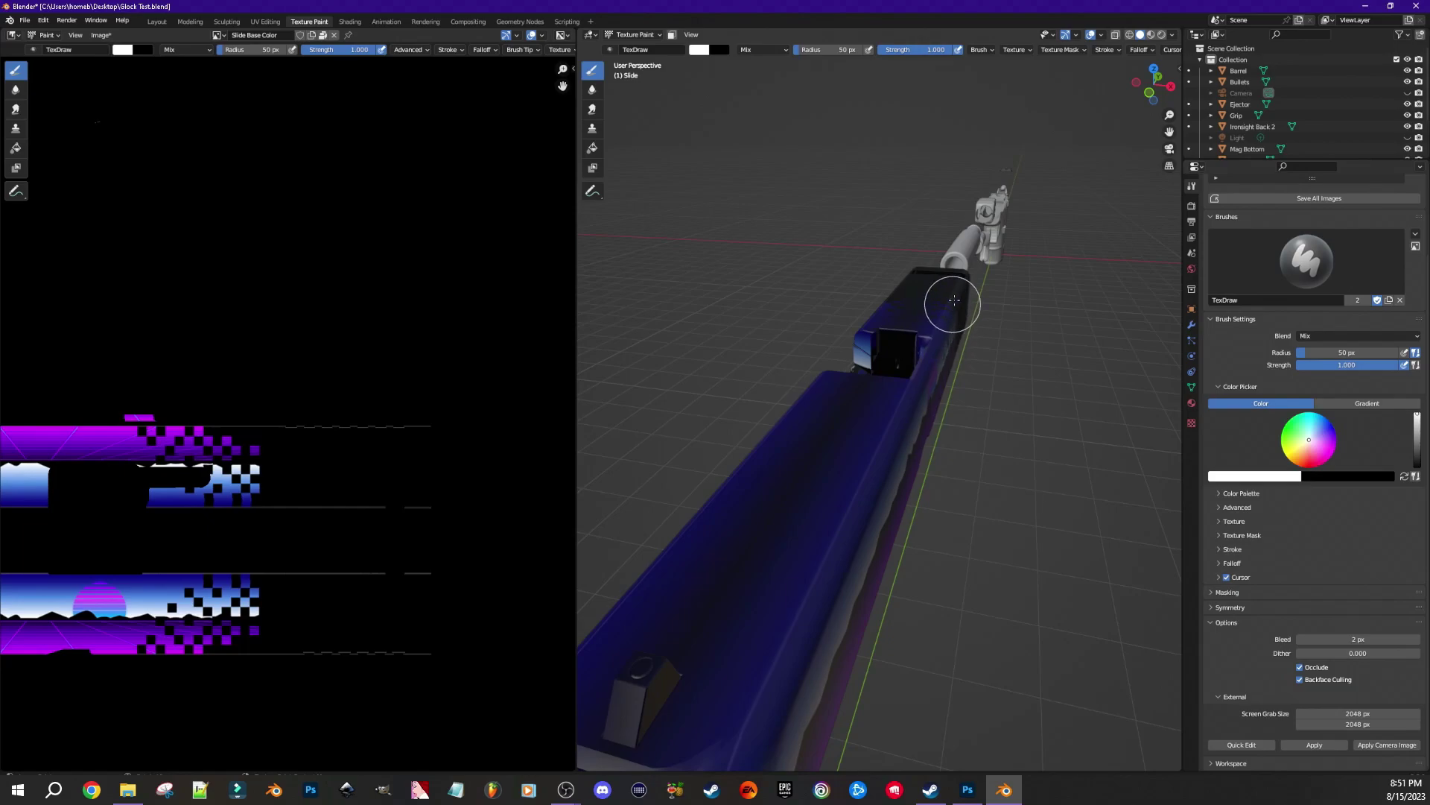
- Smear the visible seam between the slide's top and side artwork along the upper edge ahead of the ejection port
{"action": "middle_click_drag", "start_coordinate": [983, 632], "coordinate": [1055, 633]}
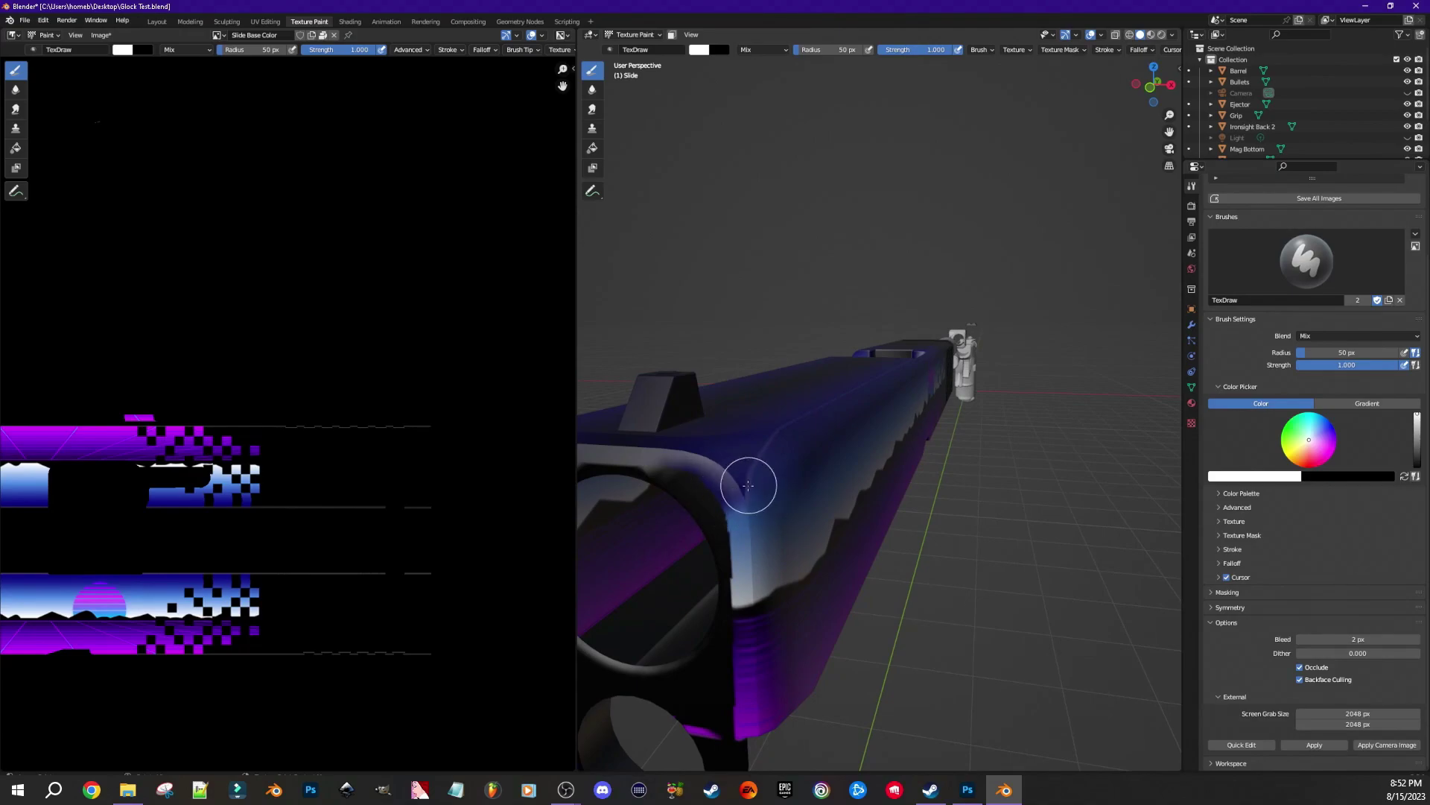
{"action": "middle_click_drag", "start_coordinate": [1022, 617], "coordinate": [1026, 635]}
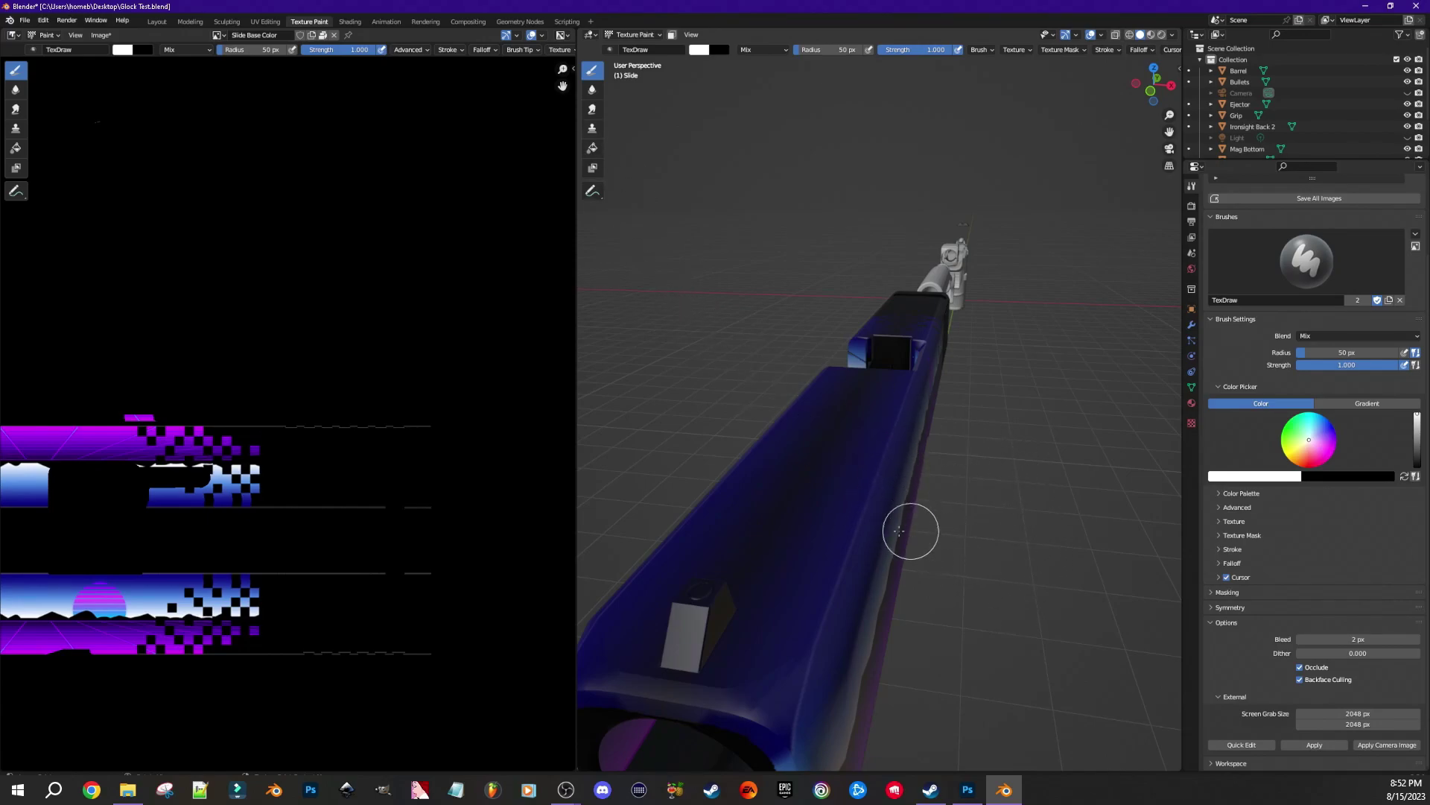
{"action": "scroll", "coordinate": [973, 536], "scroll_direction": "up", "scroll_amount": 3}
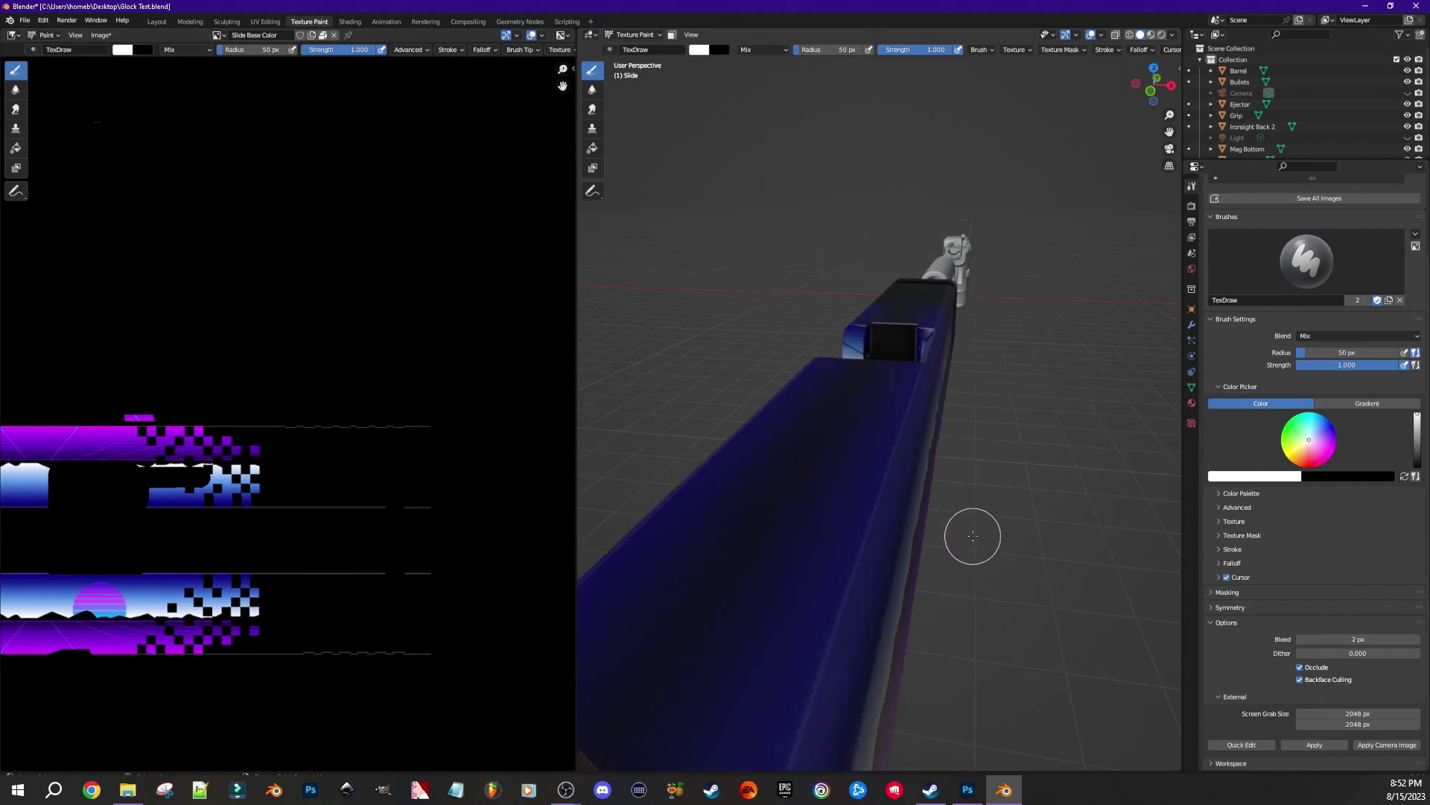
{"action": "middle_click_drag", "start_coordinate": [1009, 544], "coordinate": [1006, 533]}
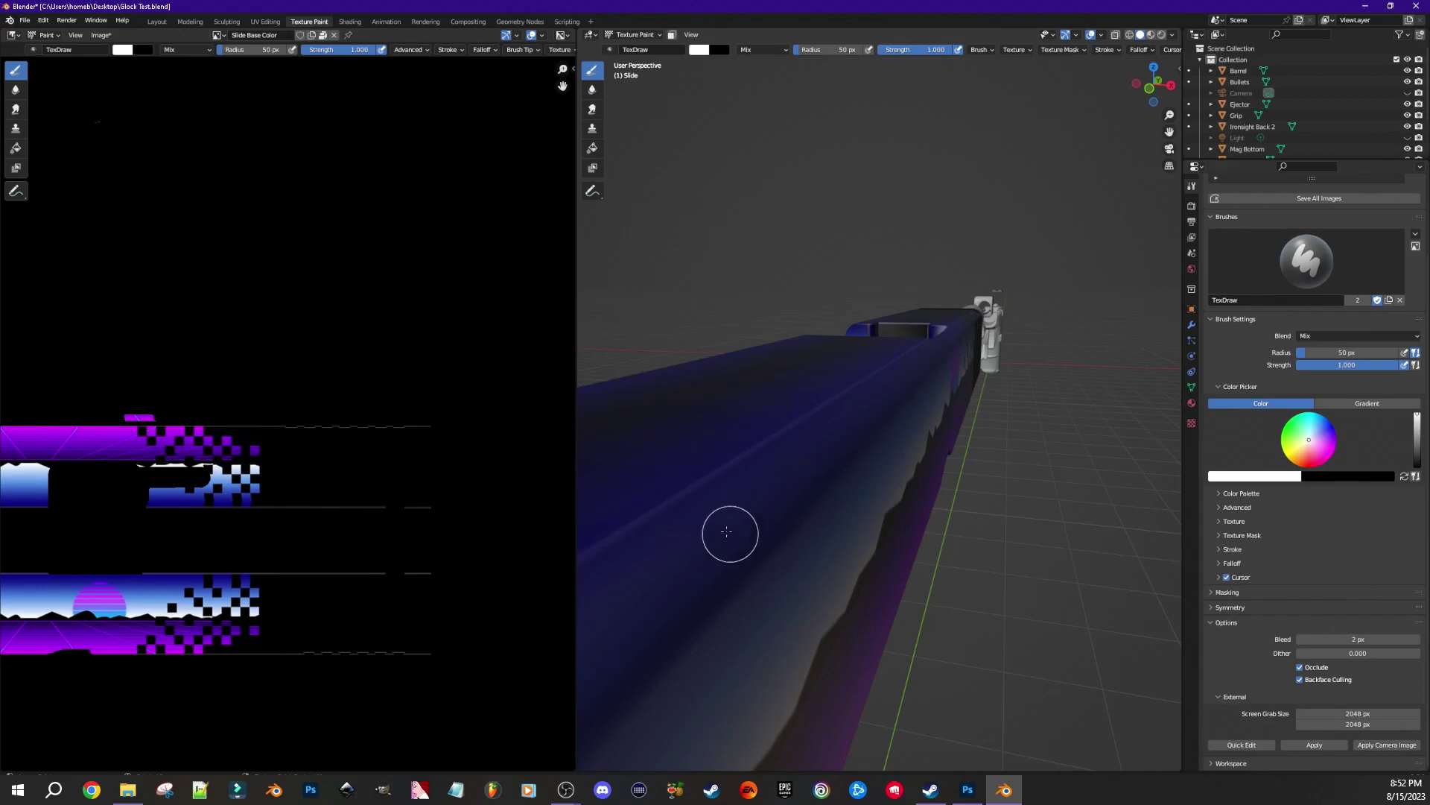
{"action": "middle_click_drag", "start_coordinate": [703, 465], "coordinate": [912, 585]}
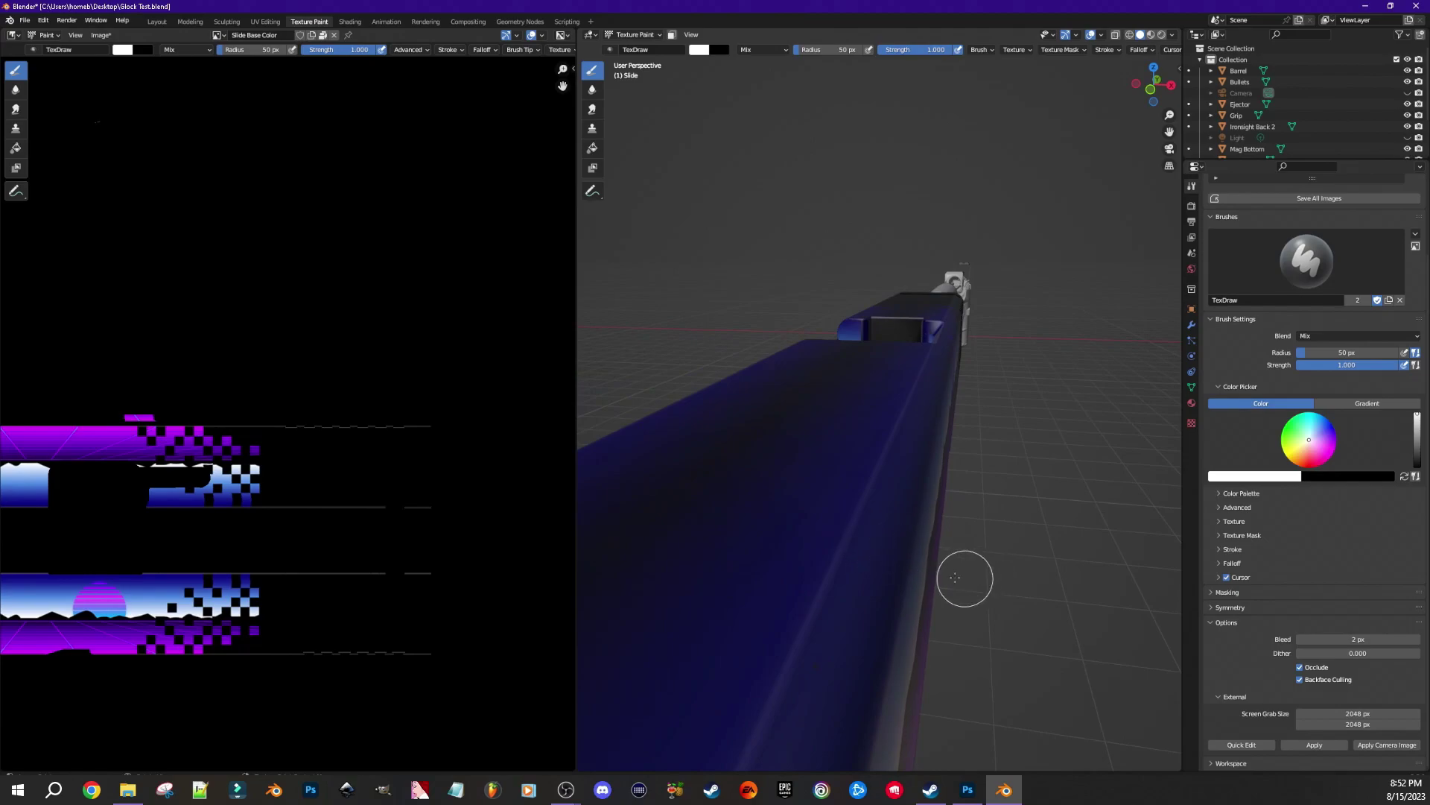
{"action": "left_click", "coordinate": [592, 110]}
{"action": "mouse_move", "coordinate": [887, 473]}
{"action": "left_mouse_down"}
{"action": "mouse_move", "coordinate": [859, 479]}
{"action": "mouse_move", "coordinate": [869, 491]}
{"action": "mouse_move", "coordinate": [854, 484]}
{"action": "left_mouse_up"}
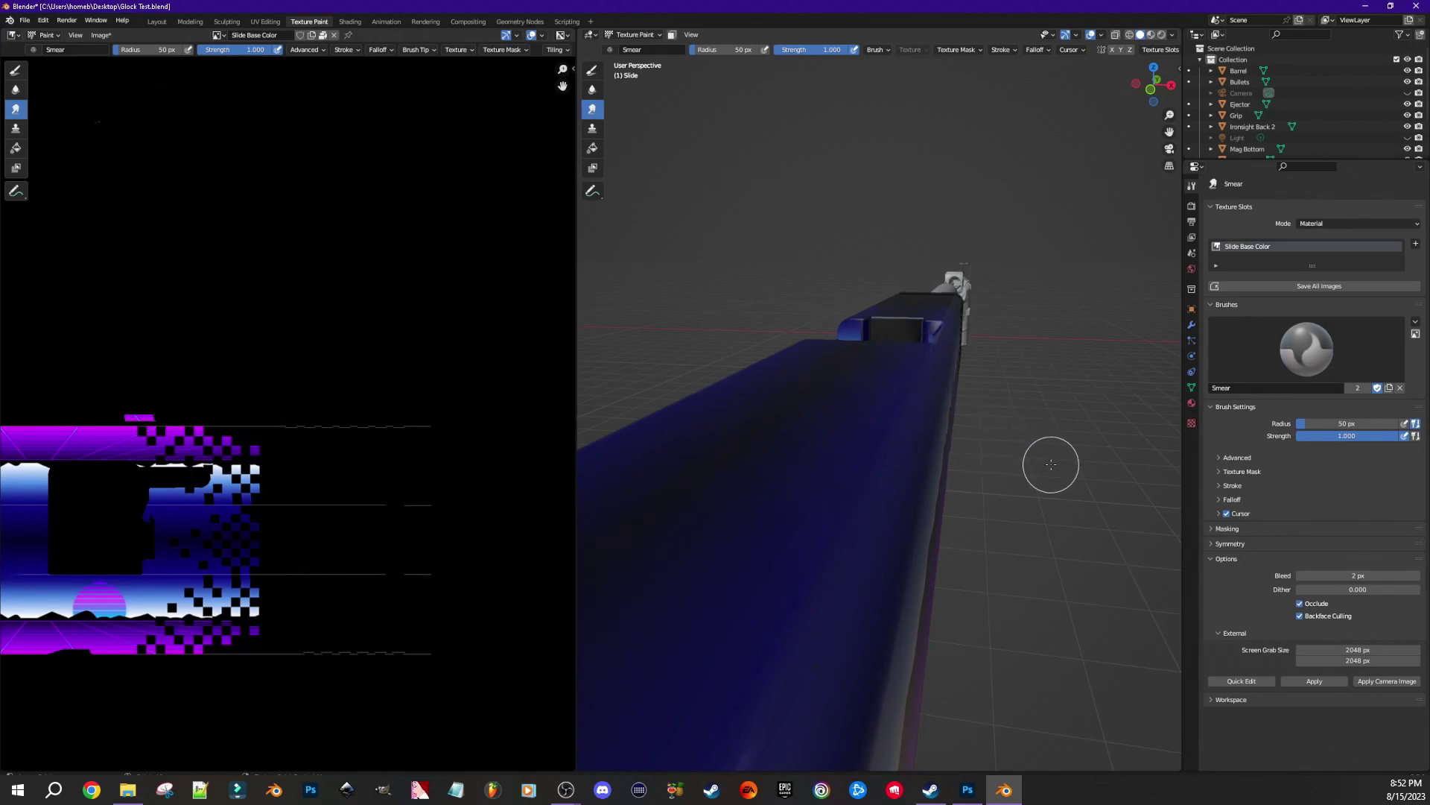
- Set the Smear brush radius to 25 px and blend the remaining seam along the slide's upper side edge
{"action": "middle_click_drag", "start_coordinate": [1052, 464], "coordinate": [830, 718]}
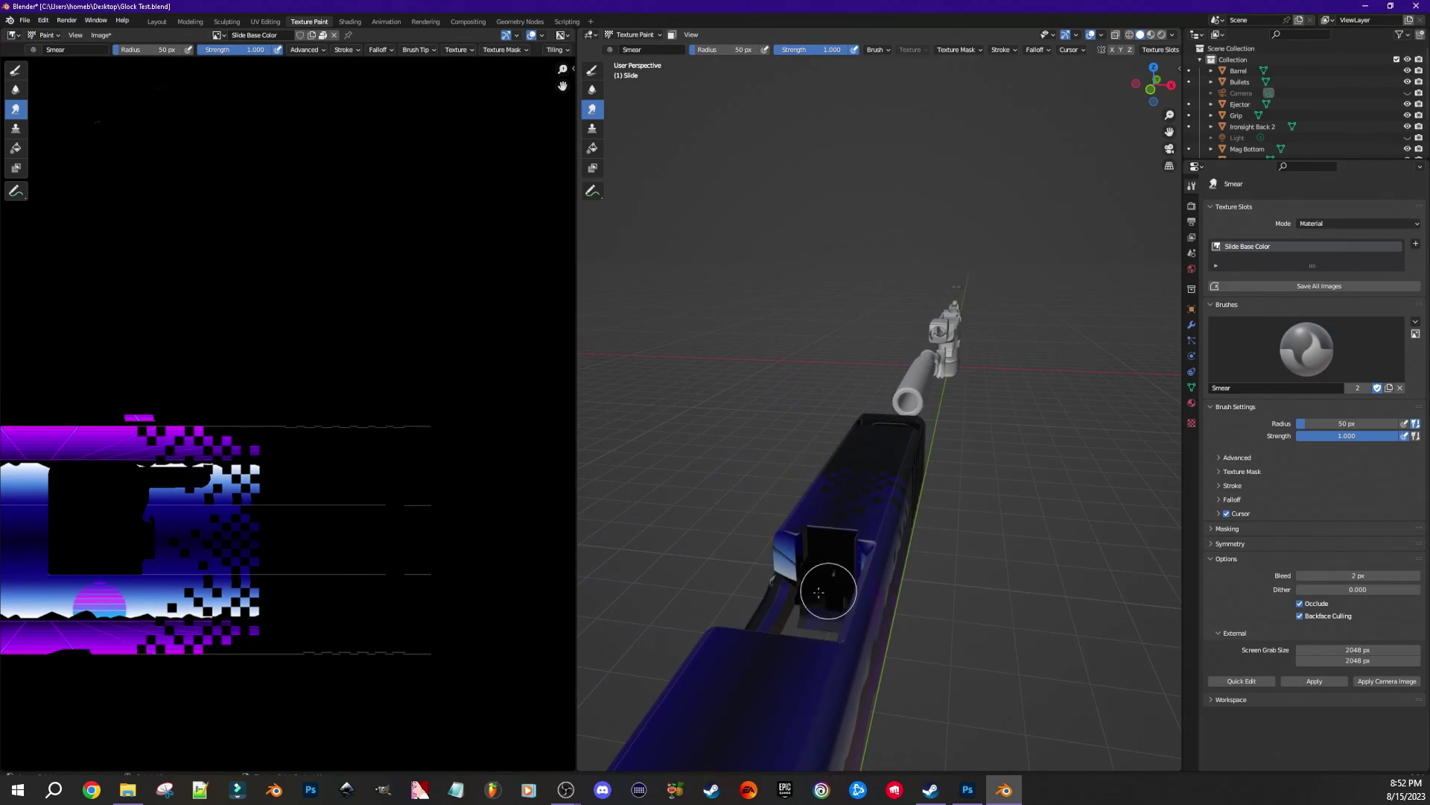
{"action": "mouse_move", "coordinate": [993, 738]}
{"action": "middle_mouse_down"}
{"action": "mouse_move", "coordinate": [999, 686]}
{"action": "mouse_move", "coordinate": [959, 716]}
{"action": "middle_mouse_up"}
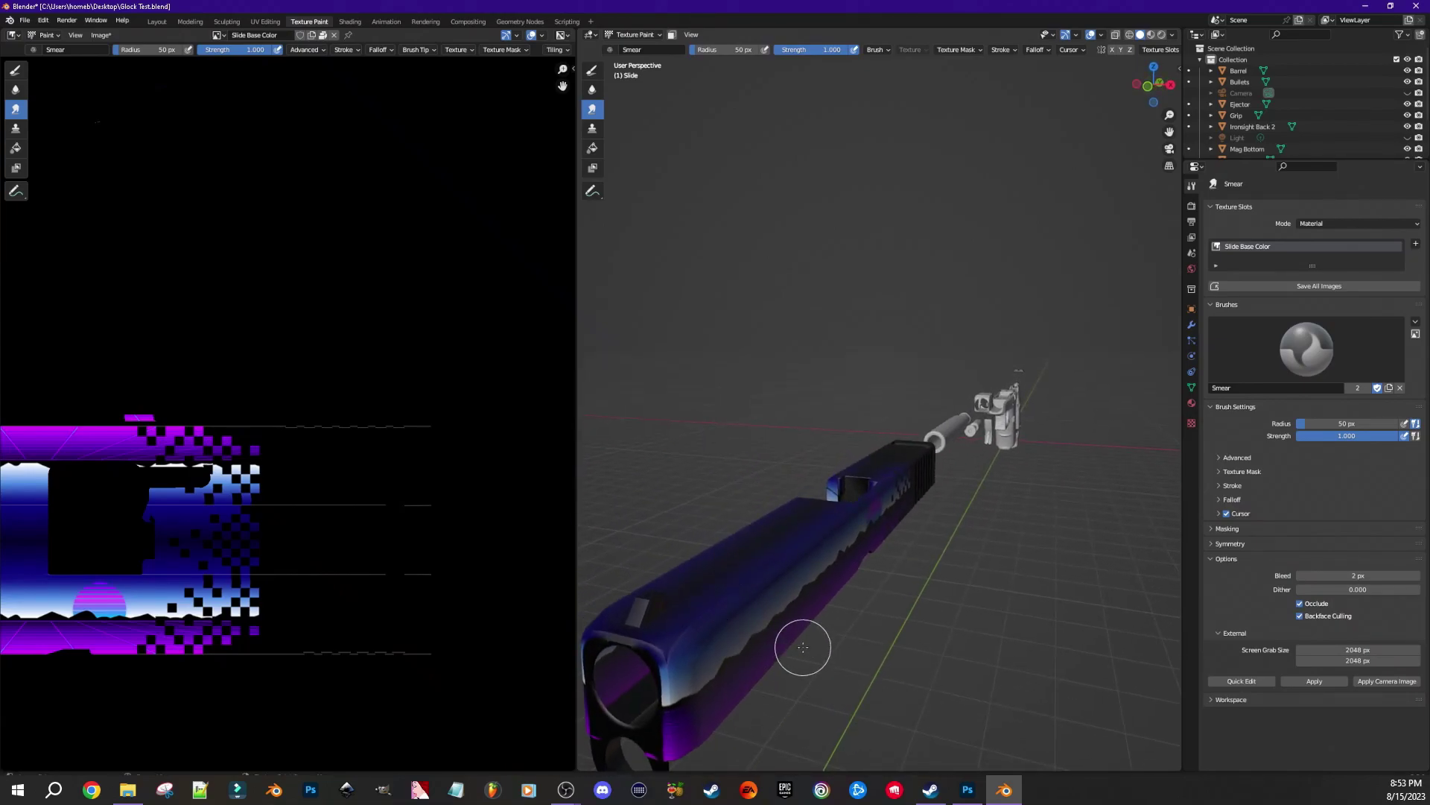
{"action": "scroll", "coordinate": [791, 655], "scroll_direction": "up", "scroll_amount": 2}
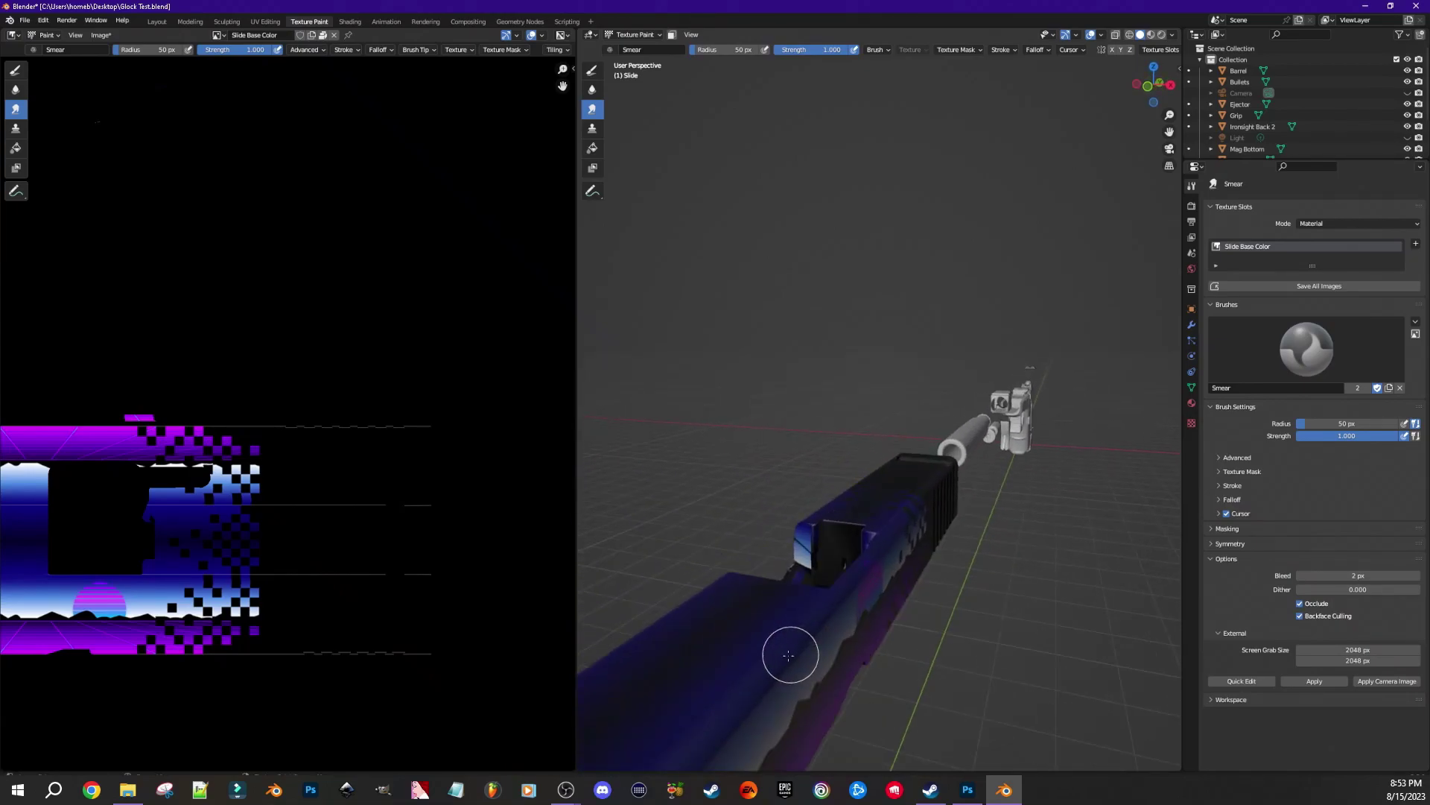
{"action": "right_click", "coordinate": [724, 668]}
{"action": "left_click_drag", "start_coordinate": [626, 673], "coordinate": [612, 672]}
{"action": "middle_click_drag", "start_coordinate": [626, 536], "coordinate": [763, 385]}
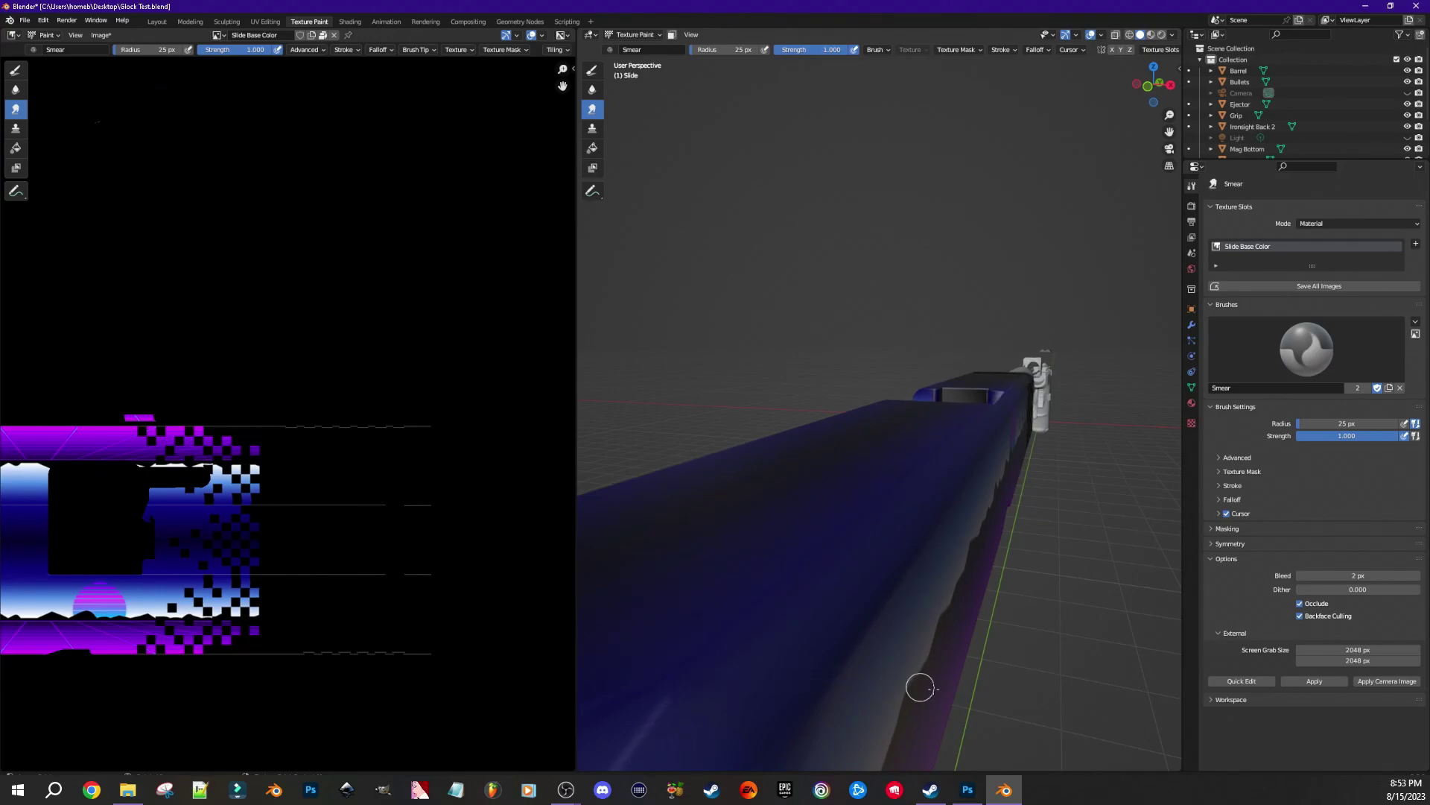
{"action": "middle_click_drag", "start_coordinate": [1092, 674], "coordinate": [1026, 684]}
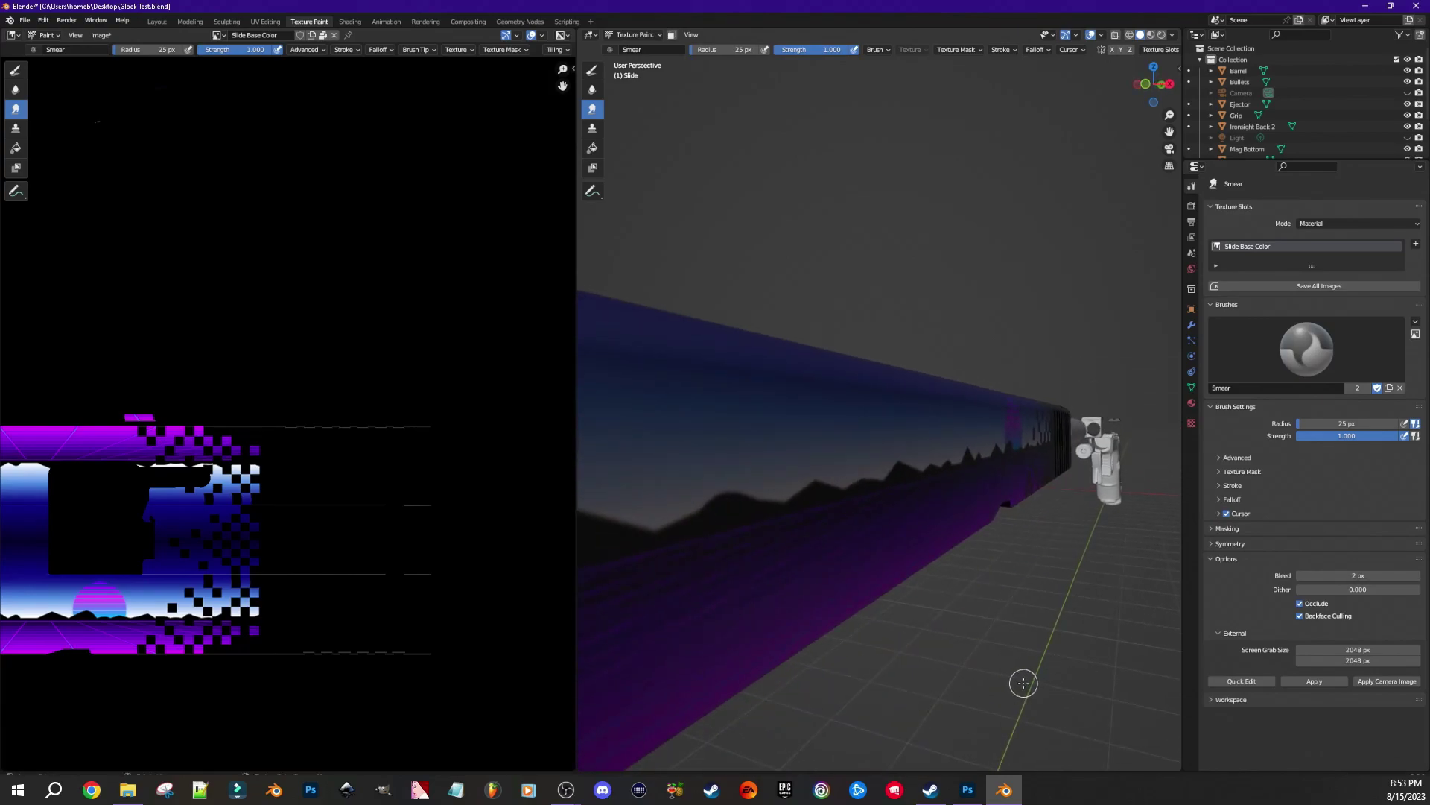
- Smear the top-to-side seam at the slide's front corner beside the front sight
{"action": "scroll", "coordinate": [924, 680], "scroll_direction": "down", "scroll_amount": 3}
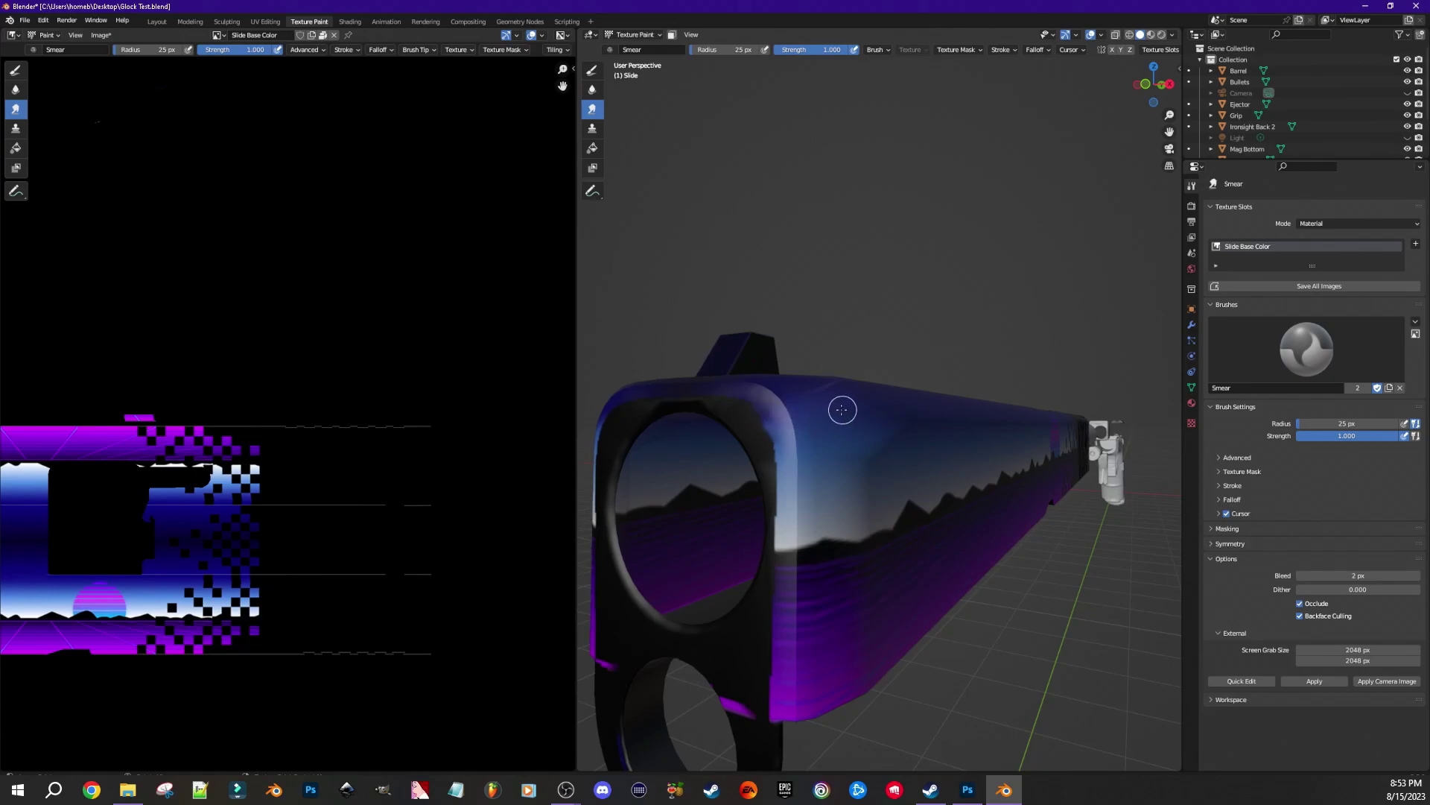
{"action": "middle_click_drag", "start_coordinate": [1023, 602], "coordinate": [994, 614]}
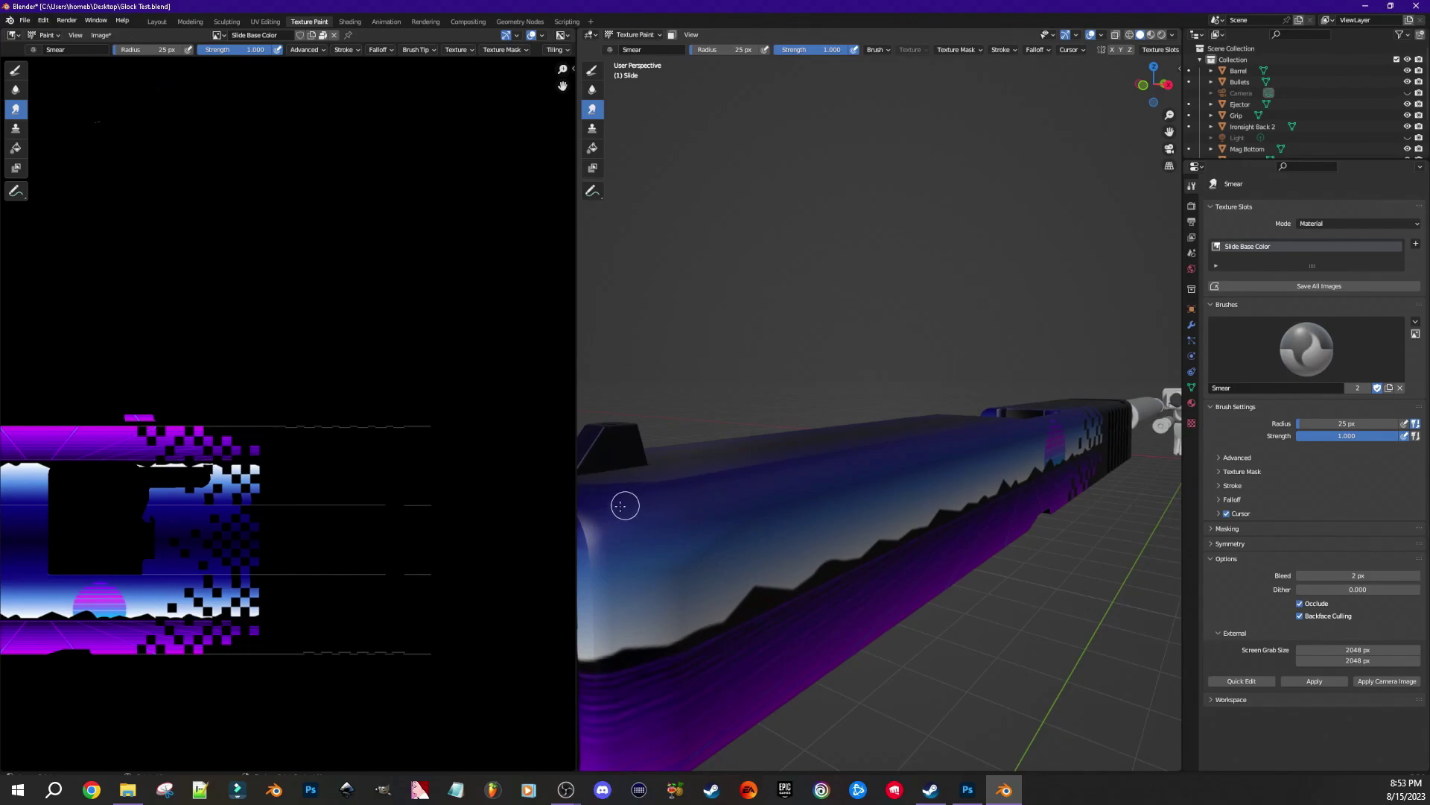
{"action": "middle_click_drag", "start_coordinate": [850, 594], "coordinate": [967, 617]}
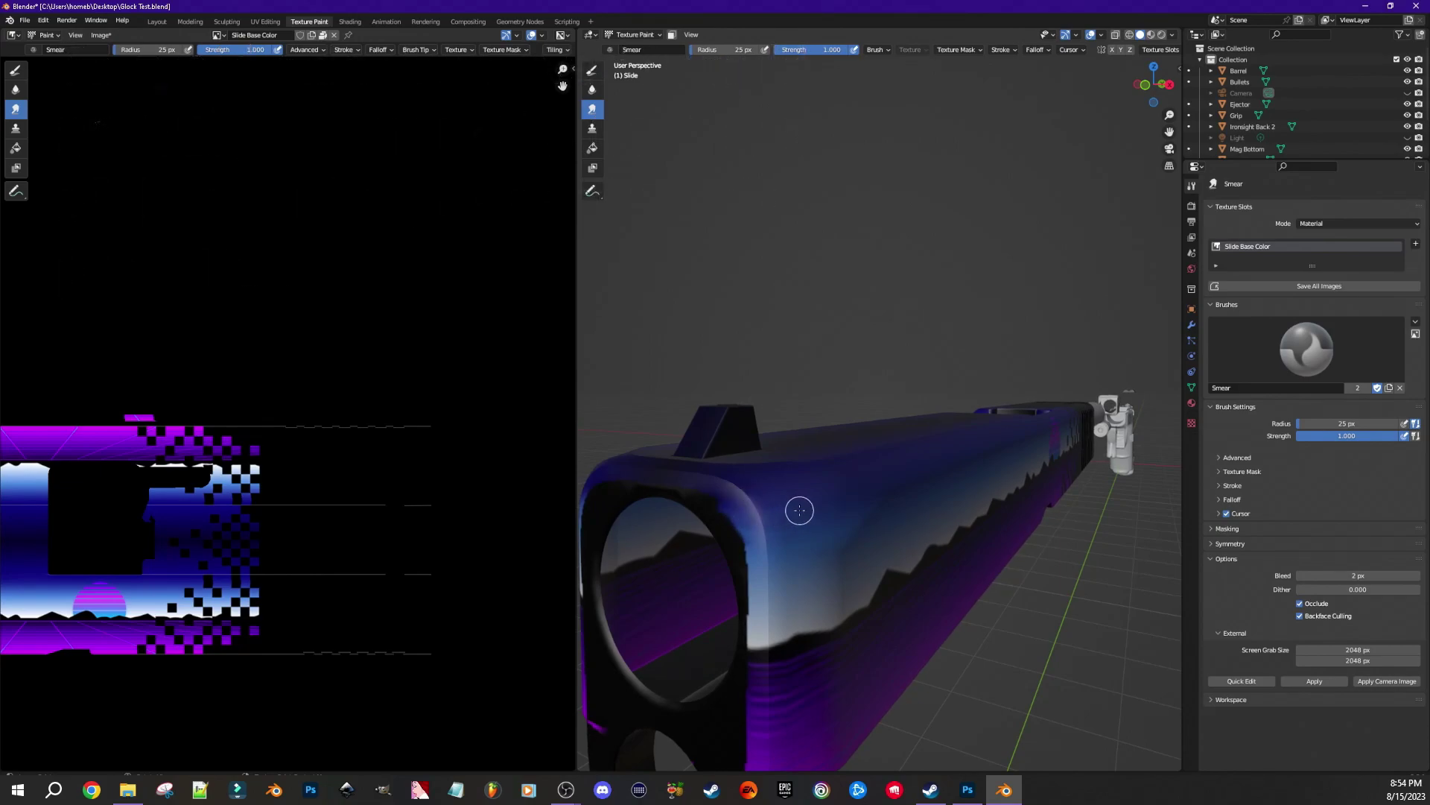
{"action": "scroll", "coordinate": [1006, 642], "scroll_direction": "down", "scroll_amount": 5}
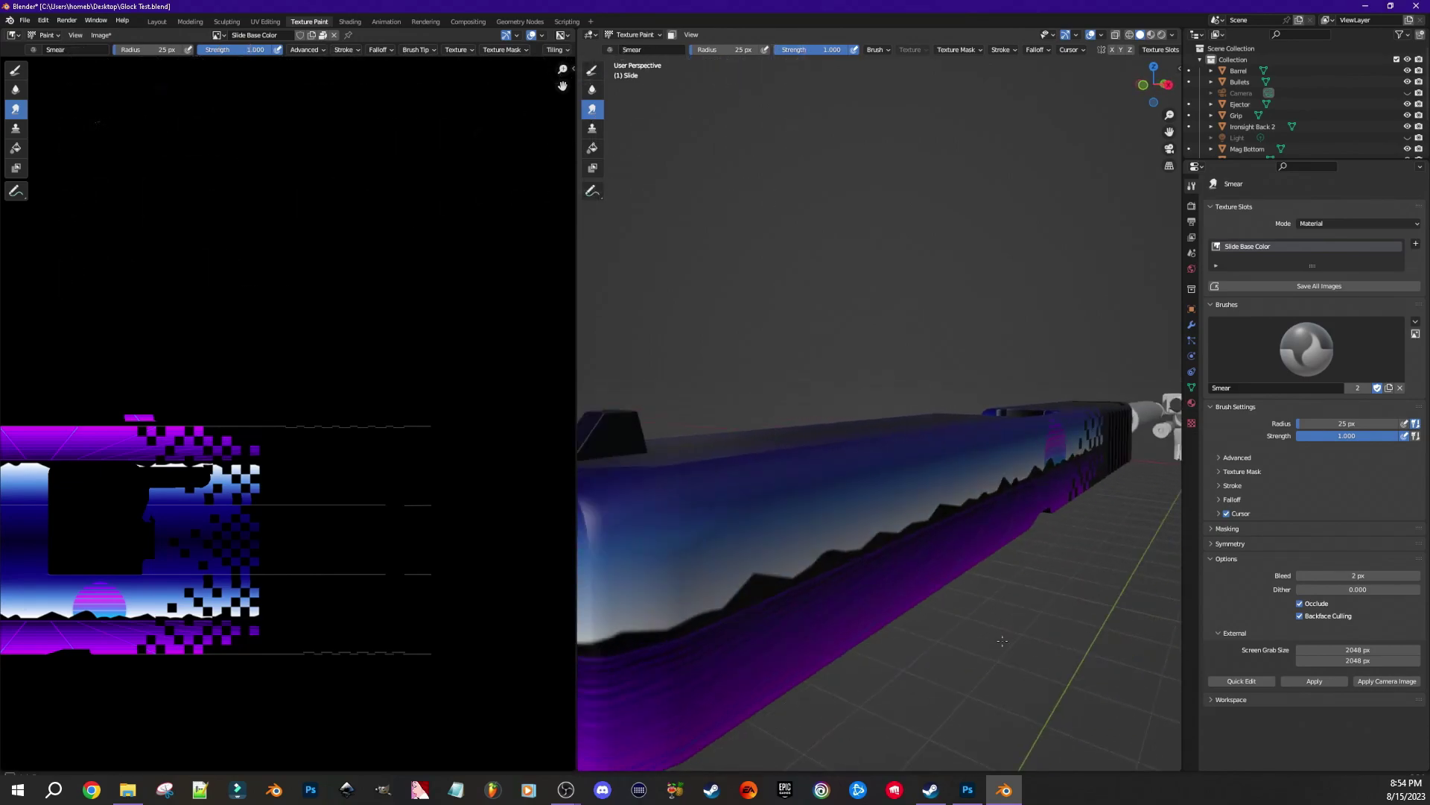
- Inspect the blended top and side of the slide in the Shading workspace
{"action": "middle_click_drag", "start_coordinate": [978, 609], "coordinate": [745, 564]}
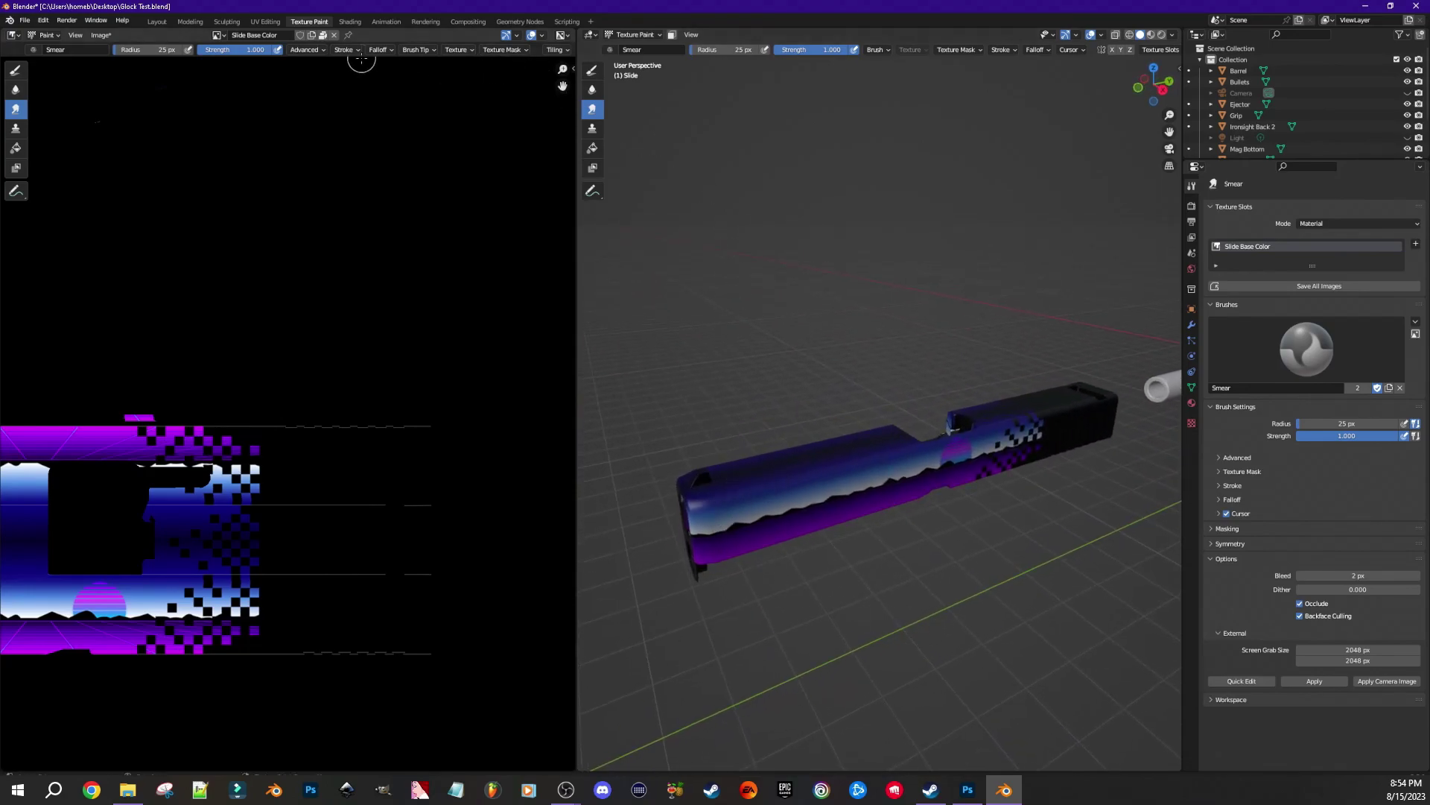
{"action": "left_click", "coordinate": [349, 21]}
{"action": "middle_click_drag", "start_coordinate": [585, 354], "coordinate": [648, 361]}
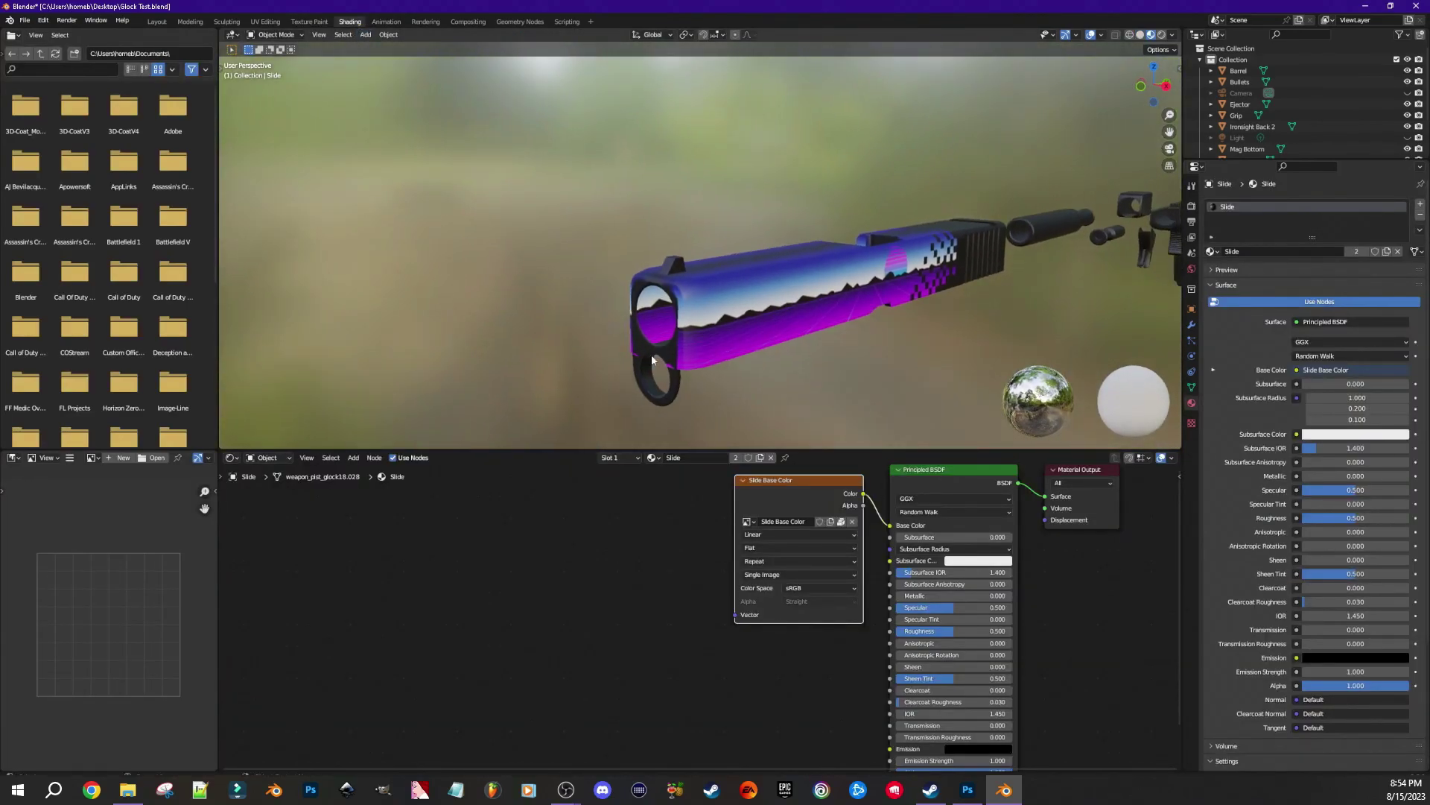
{"action": "middle_click_drag", "start_coordinate": [912, 370], "coordinate": [946, 369]}
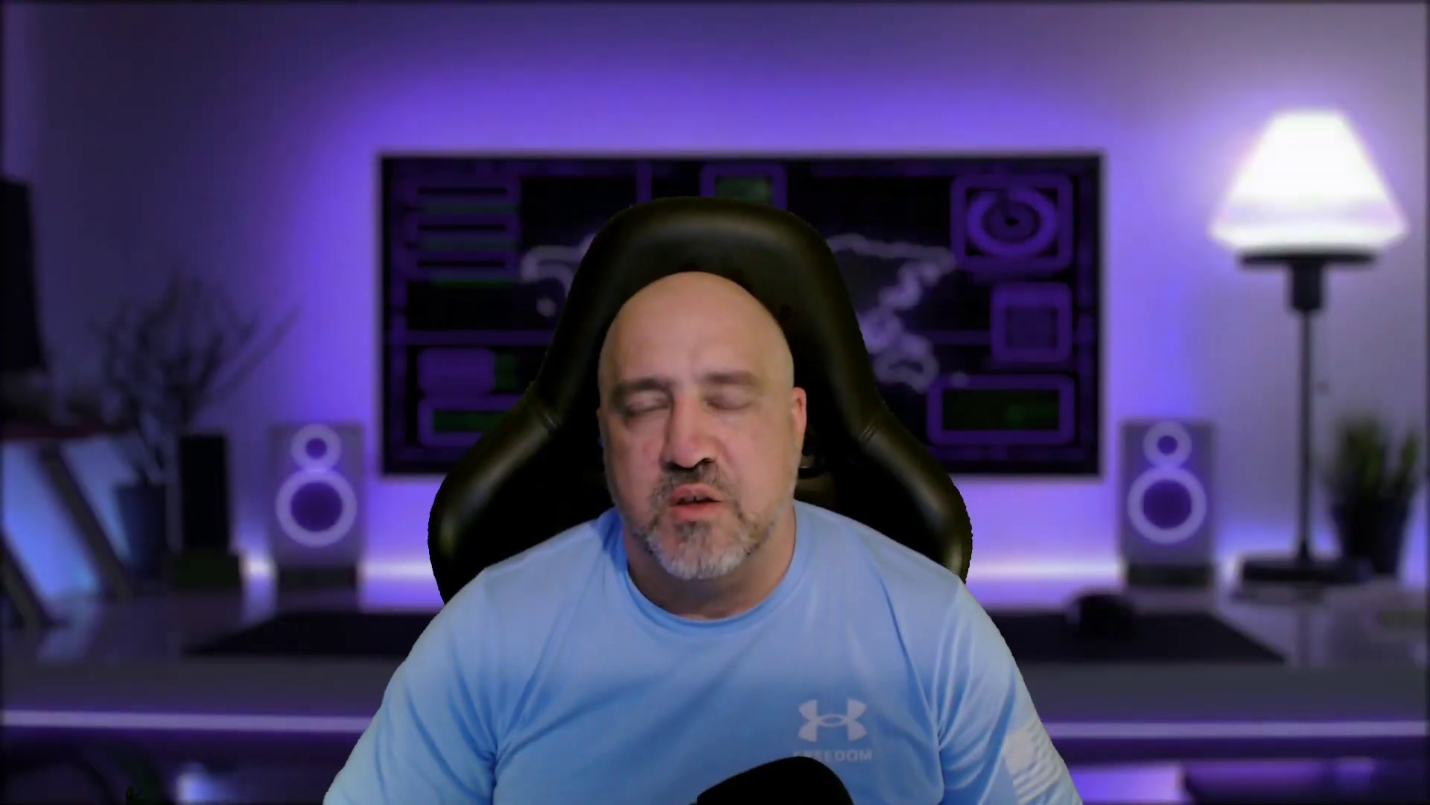